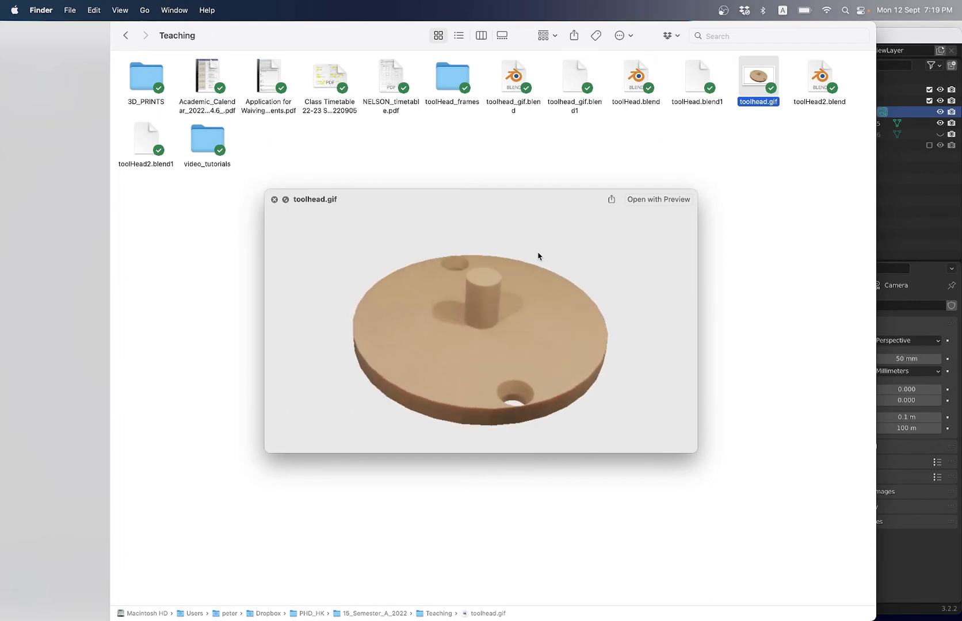
Close the toolhead.gif preview, switch to Blender and enlarge the timeline area below the 3D viewport.
key("space")
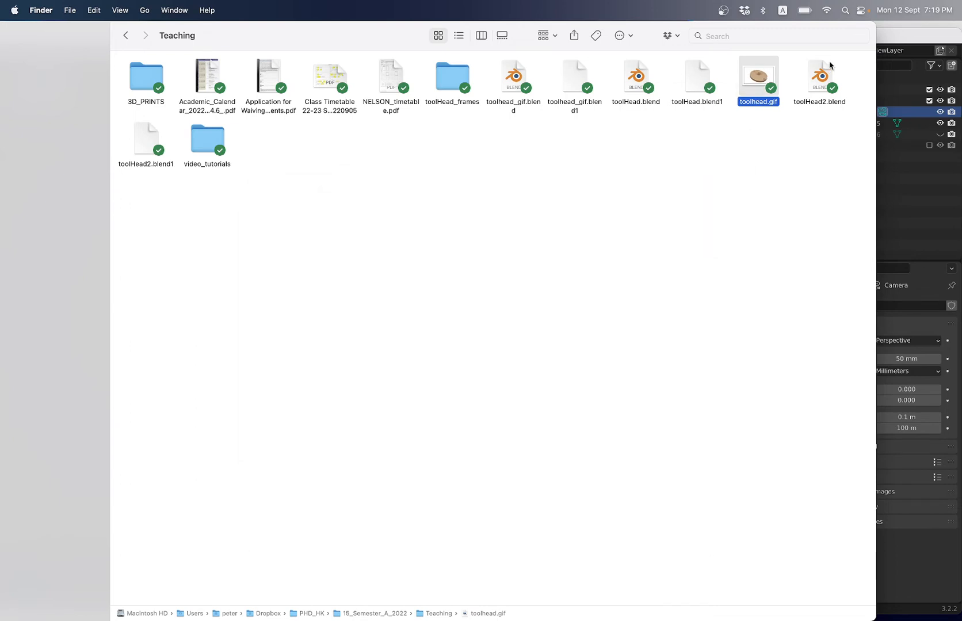
key("super+Tab")
scroll(478, 298, "down", 2)
mouse_move(459, 334)
middle_mouse_down()
mouse_move(341, 327)
mouse_move(438, 335)
mouse_move(461, 319)
middle_mouse_up()
middle_click_drag(409, 339, 382, 355)
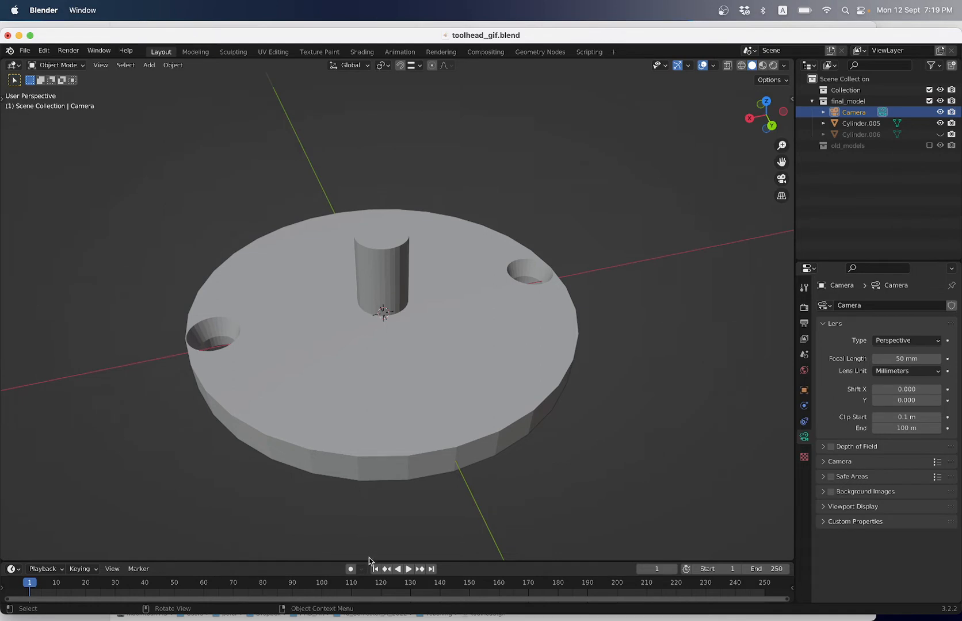
left_click_drag(356, 559, 359, 511)
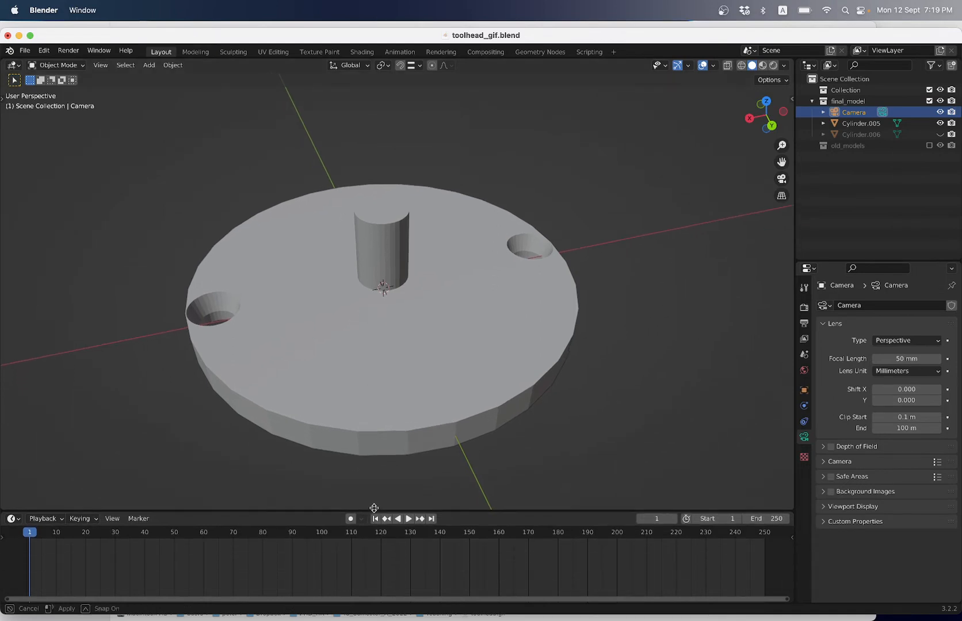
Select the disc-shaped tool head and set the viewport shading to Material Preview.
left_click(434, 312)
scroll(434, 312, "down", 1)
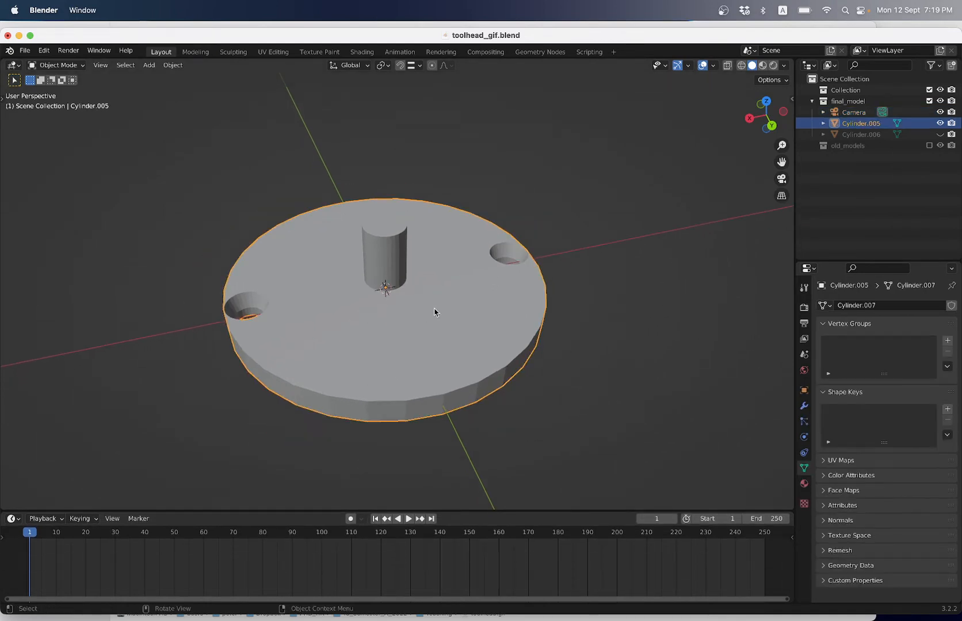
key("z")
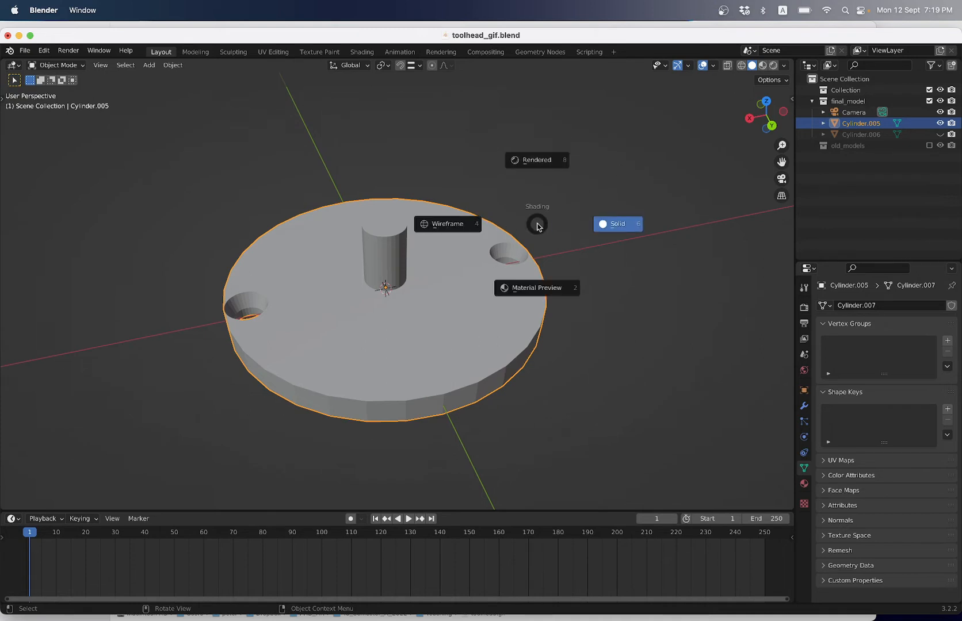
left_click(536, 285)
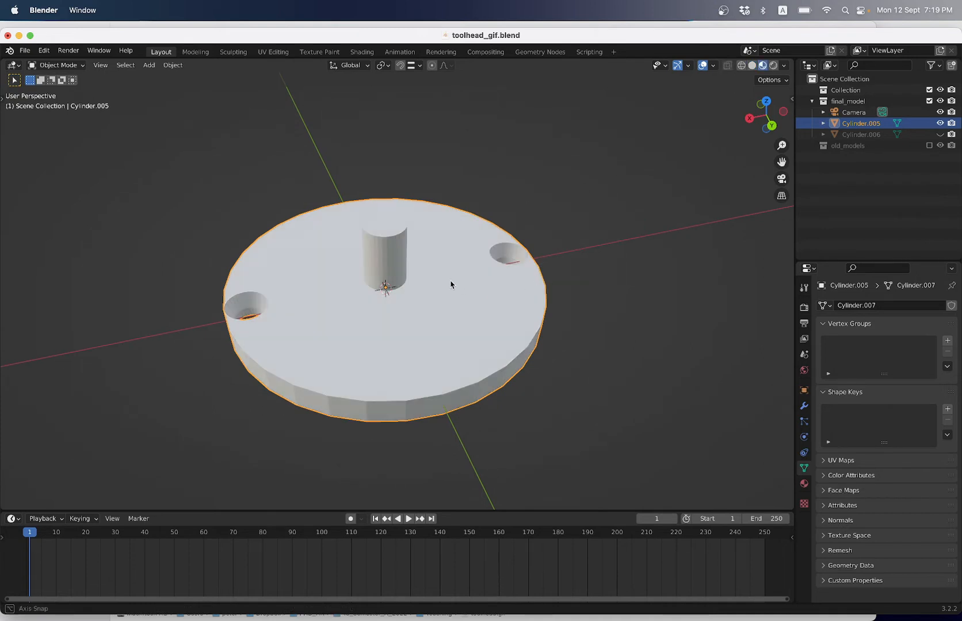
mouse_move(451, 283)
middle_mouse_down()
mouse_move(479, 294)
mouse_move(483, 280)
middle_mouse_up()
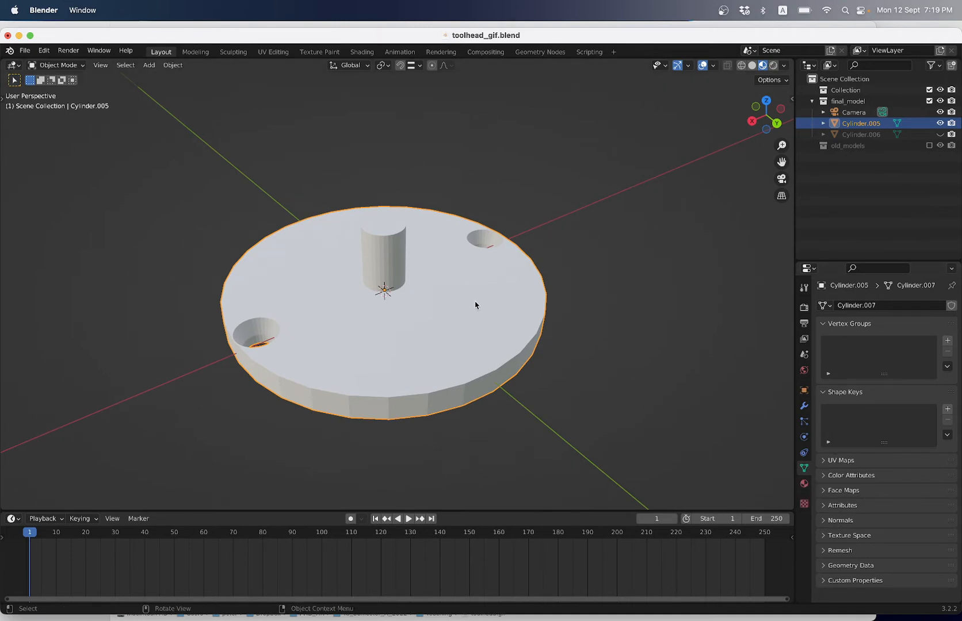
Create a new material on the tool head and name it orange_2.
left_click(804, 483)
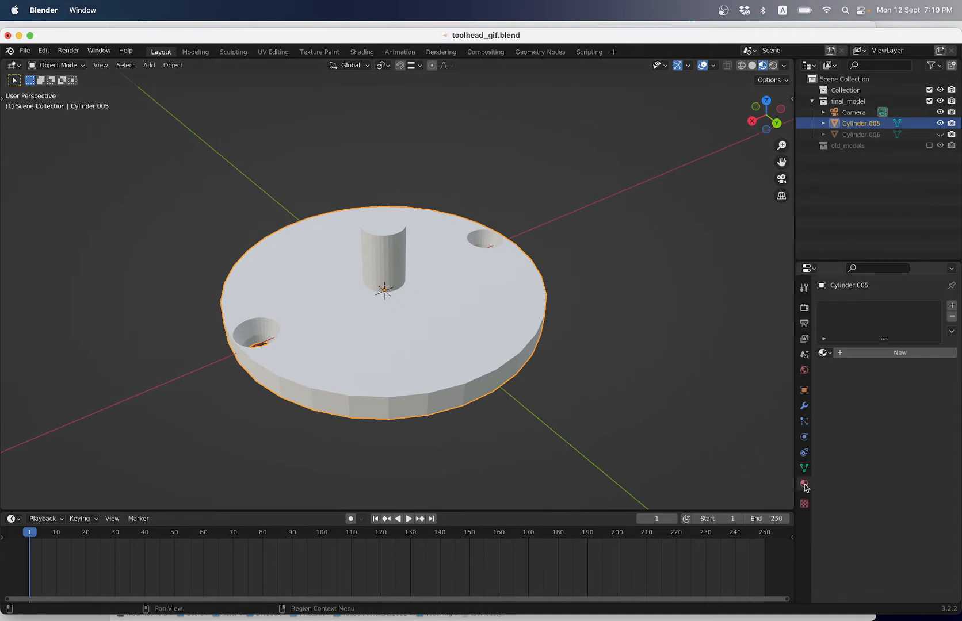
left_click(859, 354)
double_click(862, 352)
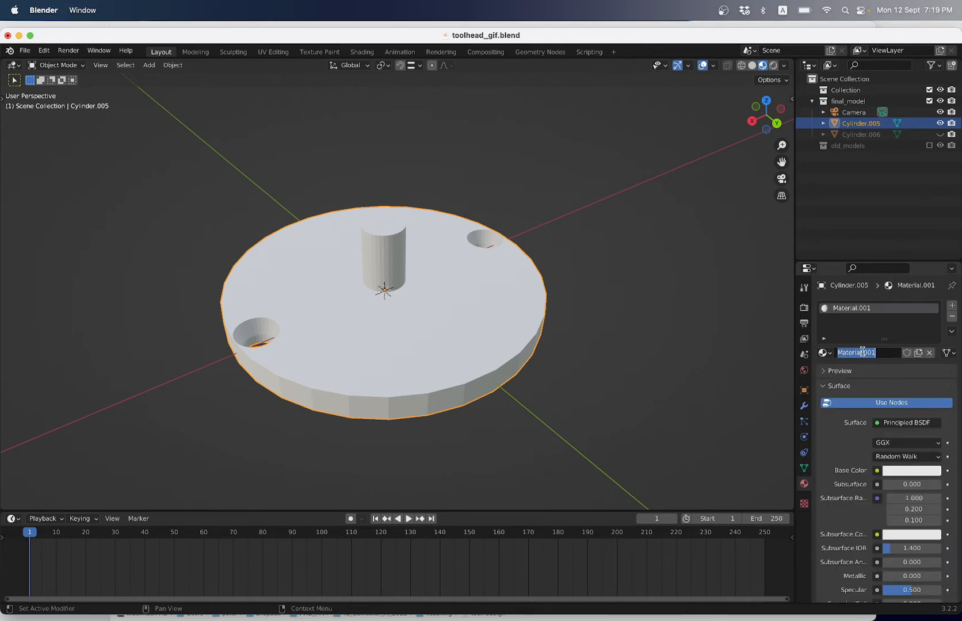
type("orange_2")
key("Return")
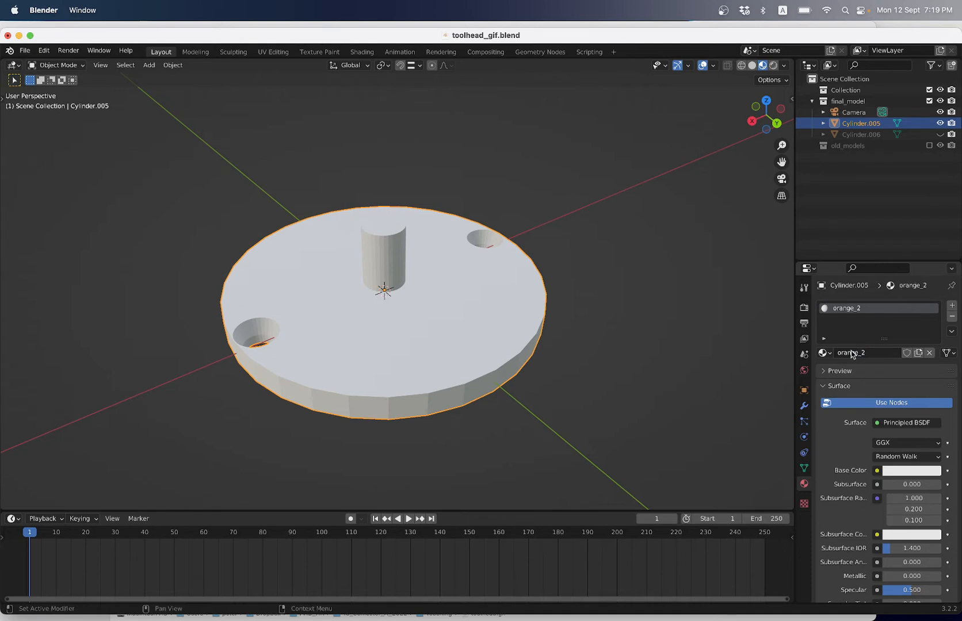
Set the orange_2 material's base color to orange with hue 0.032, saturation 0.888 and value 0.800.
left_click(926, 472)
left_click_drag(873, 384, 862, 388)
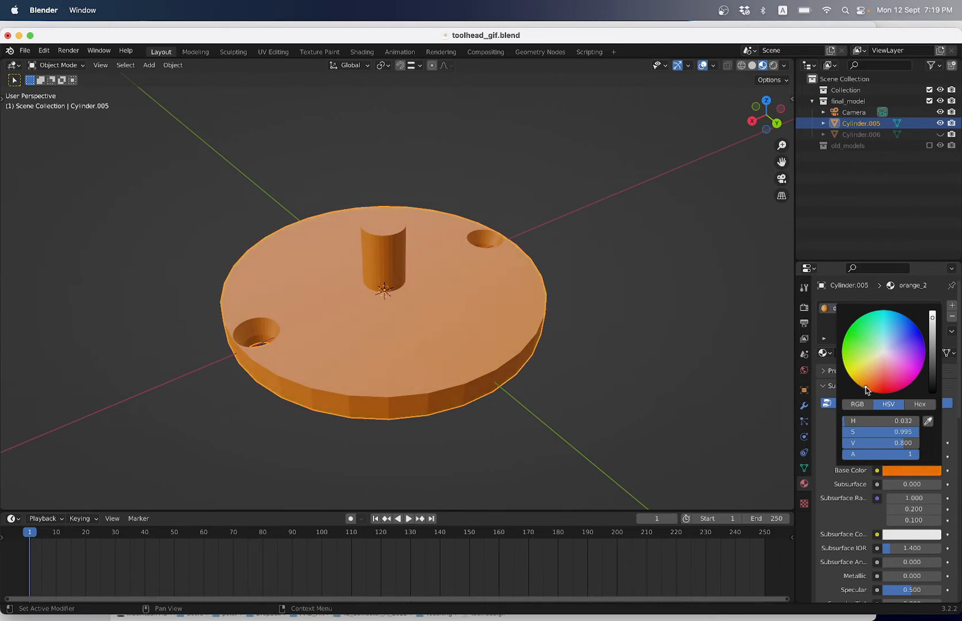
left_click(914, 472)
left_click_drag(912, 431, 904, 431)
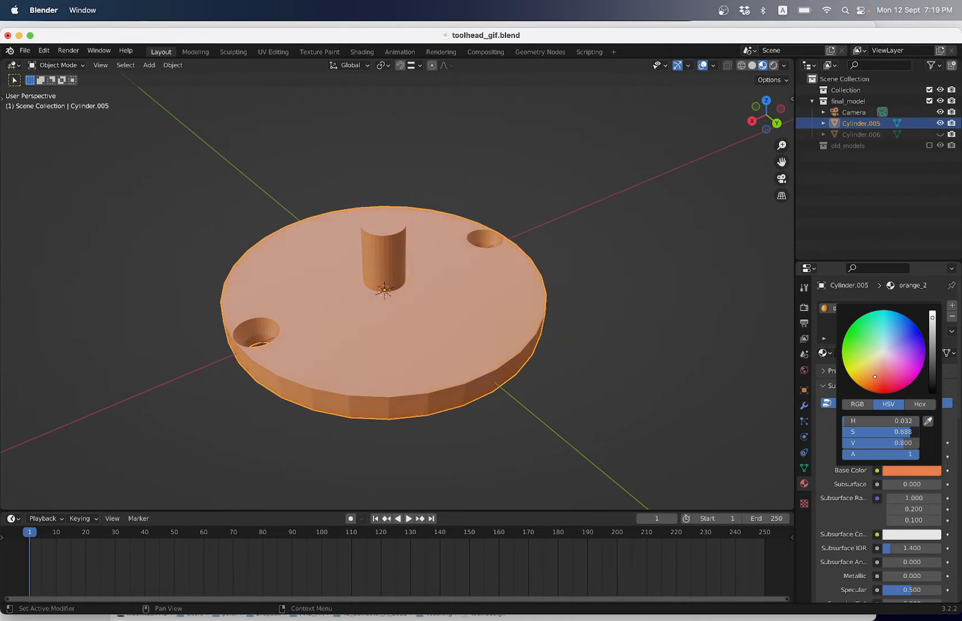
Set the orange_2 material's Subsurface value to 0.2 and check the effect on the tool head.
left_click(909, 486)
type("0.2")
key("Return")
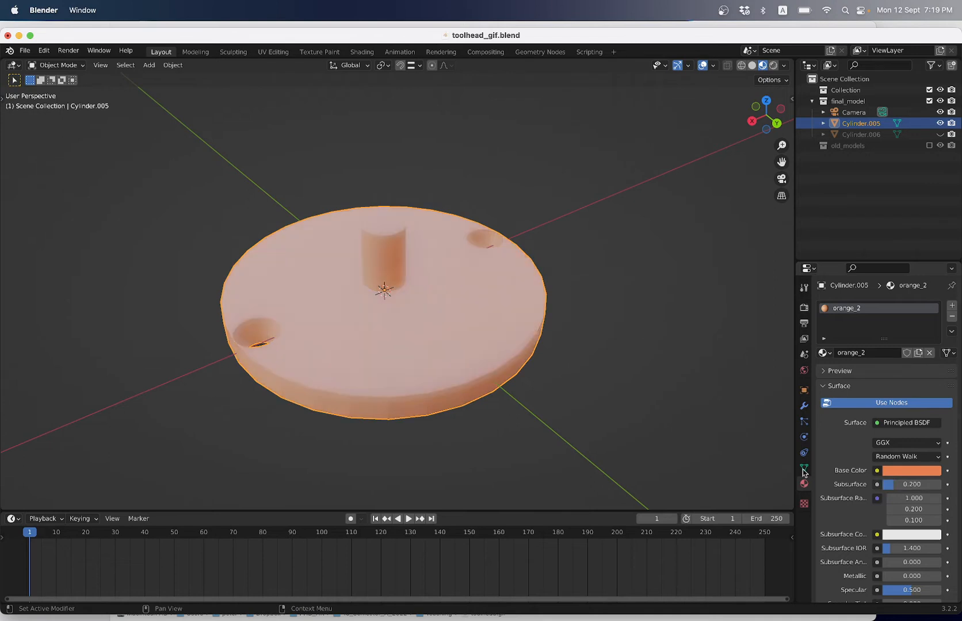
mouse_move(435, 363)
middle_mouse_down()
mouse_move(415, 372)
mouse_move(438, 377)
mouse_move(431, 363)
middle_mouse_up()
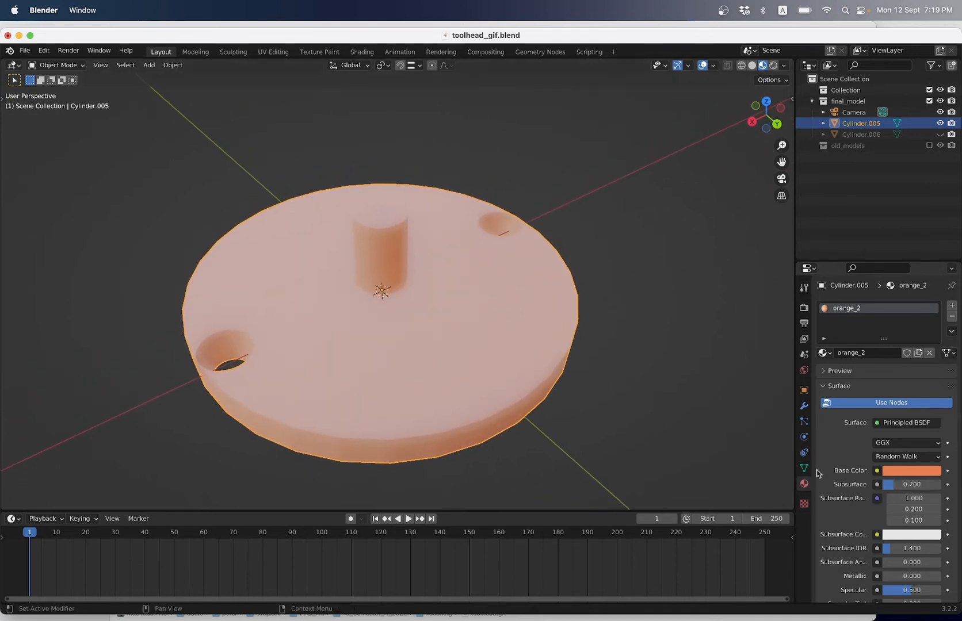
Reduce the orange_2 material's Subsurface value to 0.1.
left_click(902, 484)
type("0.1")
key("Return")
middle_click_drag(523, 410, 502, 408)
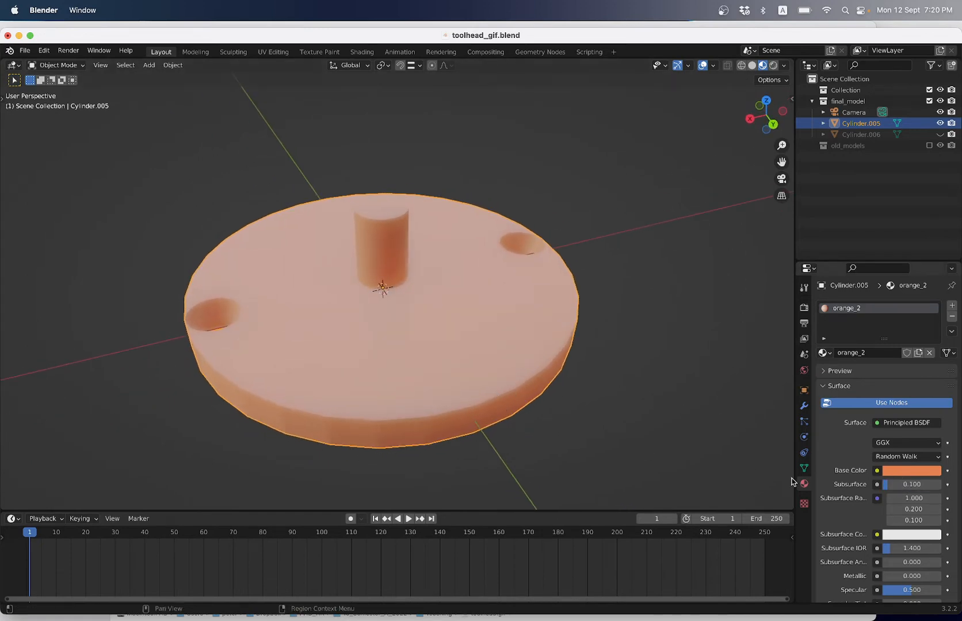
Set the orange_2 material's Roughness to 0.2 and inspect the reflections on the tool head.
scroll(904, 567, "down", 3)
left_click(909, 583)
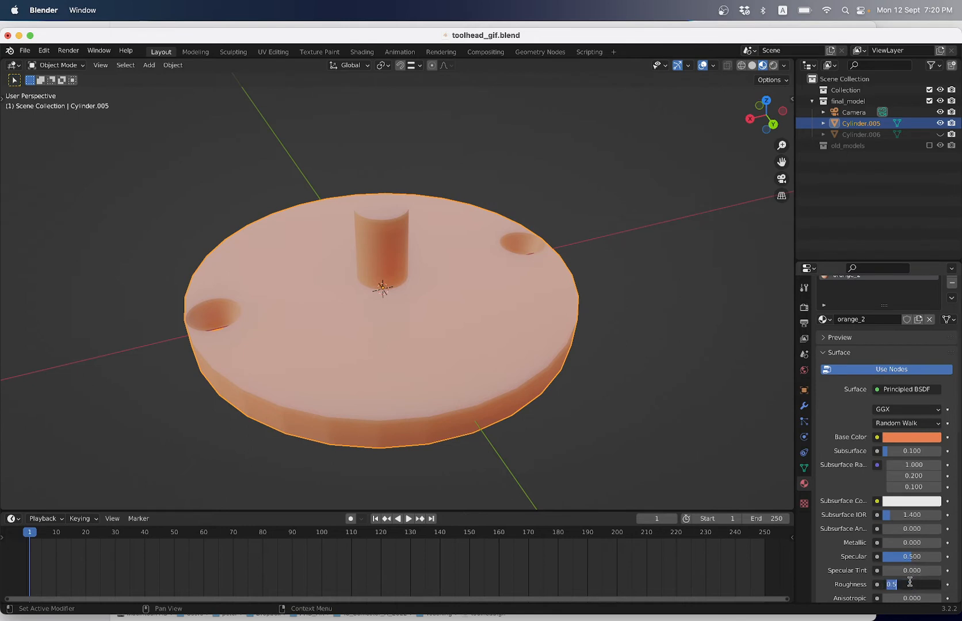
left_click(913, 583)
left_click_drag(906, 584, 873, 582)
type("0.2")
key("Return")
middle_click_drag(638, 425, 631, 437)
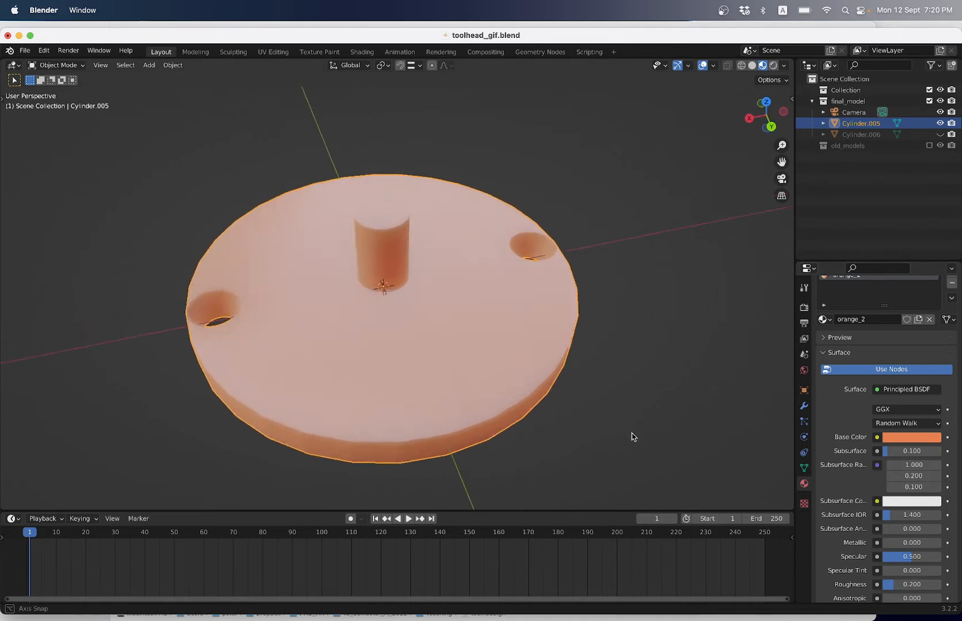
middle_click_drag(618, 382, 569, 396)
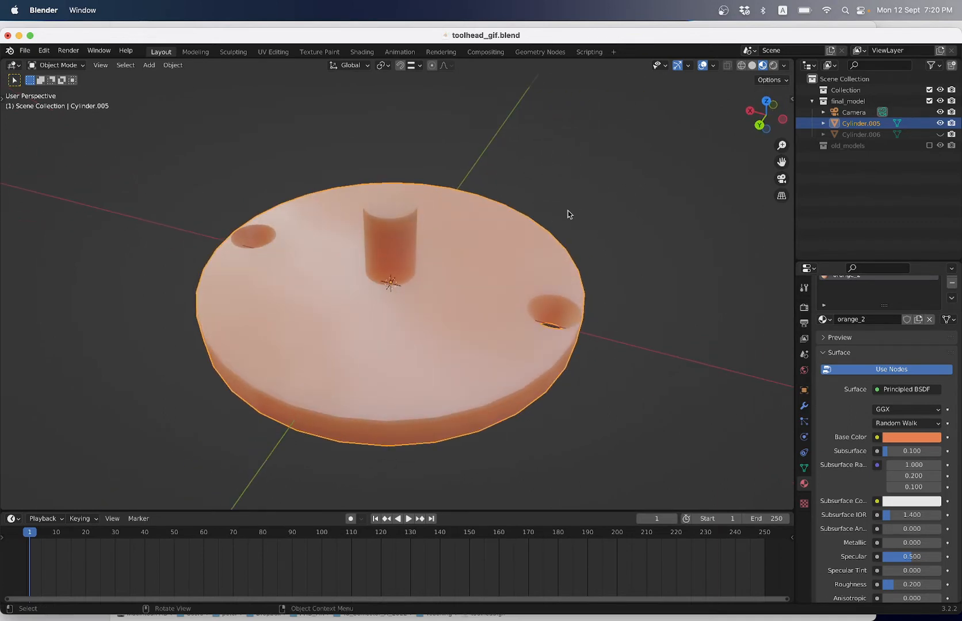
Inspect the tool head from several angles in Rendered shading and return to Material Preview.
key("z")
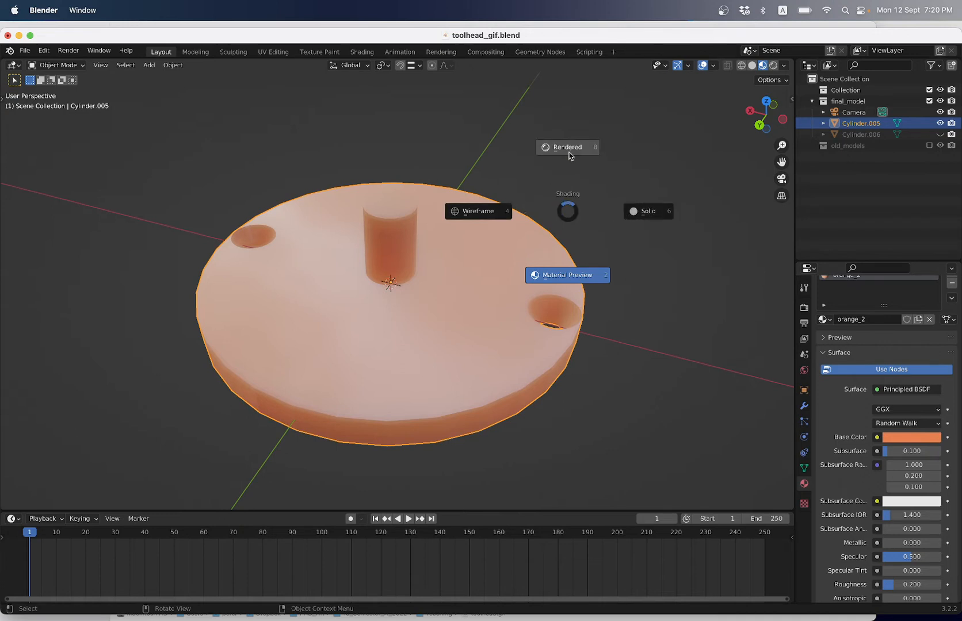
left_click(569, 153)
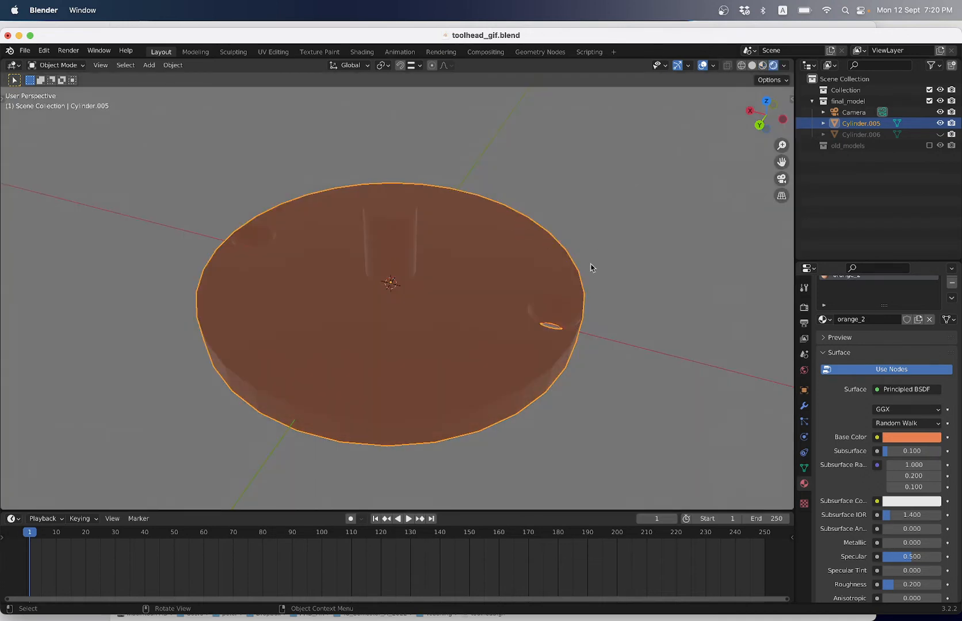
middle_click_drag(591, 267, 537, 270)
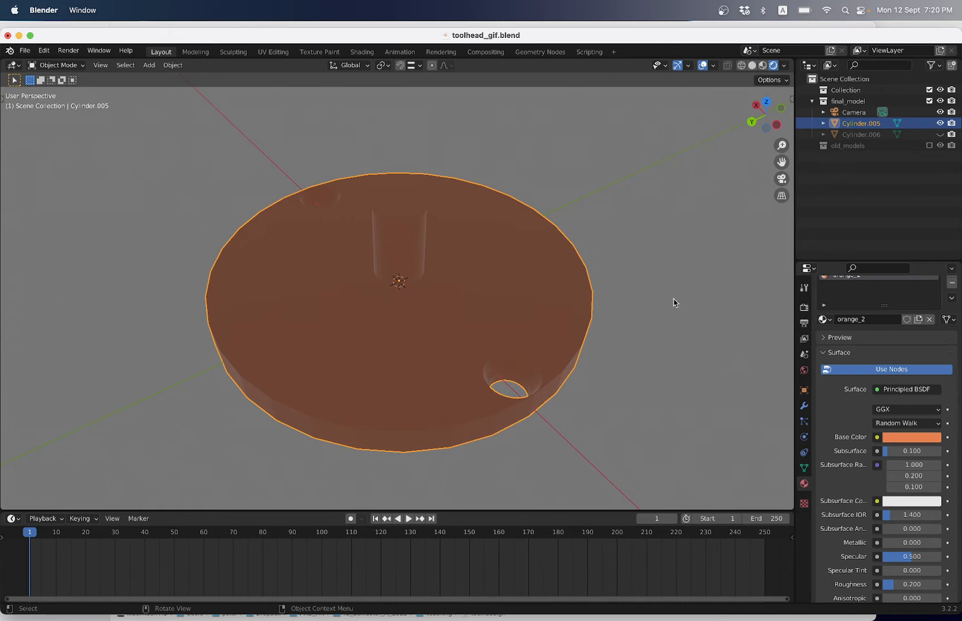
mouse_move(663, 349)
middle_mouse_down()
mouse_move(575, 299)
mouse_move(581, 307)
mouse_move(595, 290)
mouse_move(502, 243)
mouse_move(469, 328)
mouse_move(483, 270)
mouse_move(428, 266)
mouse_move(494, 305)
mouse_move(498, 285)
mouse_move(477, 309)
mouse_move(486, 338)
mouse_move(508, 299)
mouse_move(297, 247)
middle_mouse_up()
key("z")
left_click(510, 303)
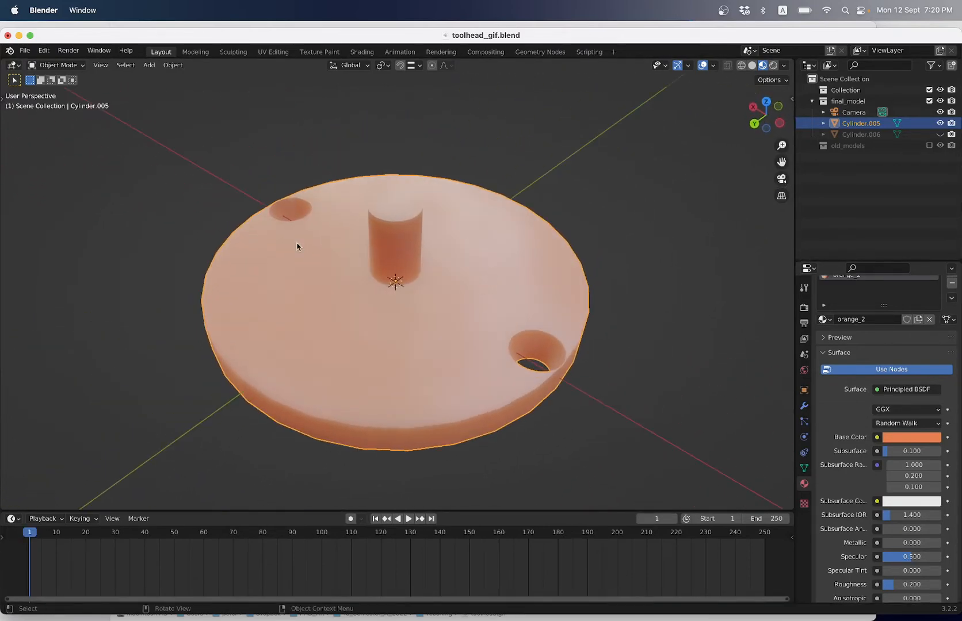
scroll(477, 292, "down", 3)
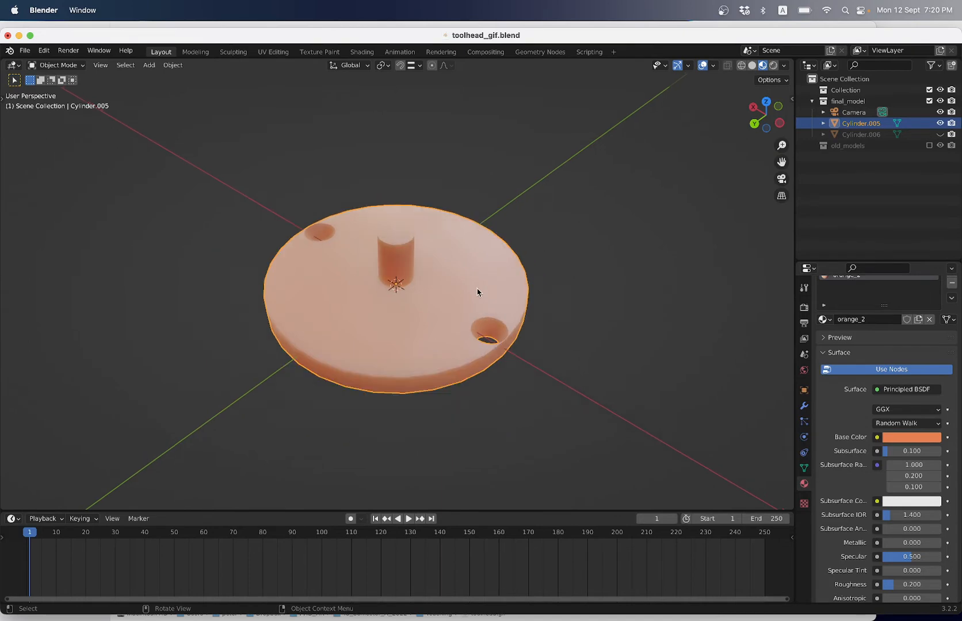
scroll(533, 291, "up", 2)
mouse_move(532, 292)
middle_mouse_down()
mouse_move(533, 252)
mouse_move(537, 286)
mouse_move(518, 283)
middle_mouse_up()
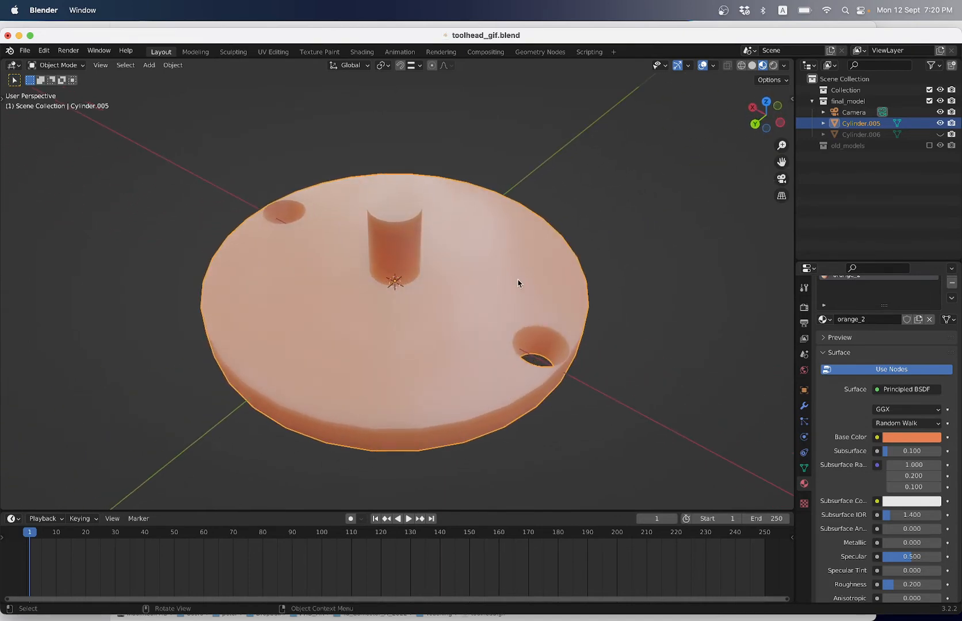
Search the add-ons in the preferences for "lighting", make sure Lighting: Tri-lighting is enabled, and close the preferences.
left_click(44, 51)
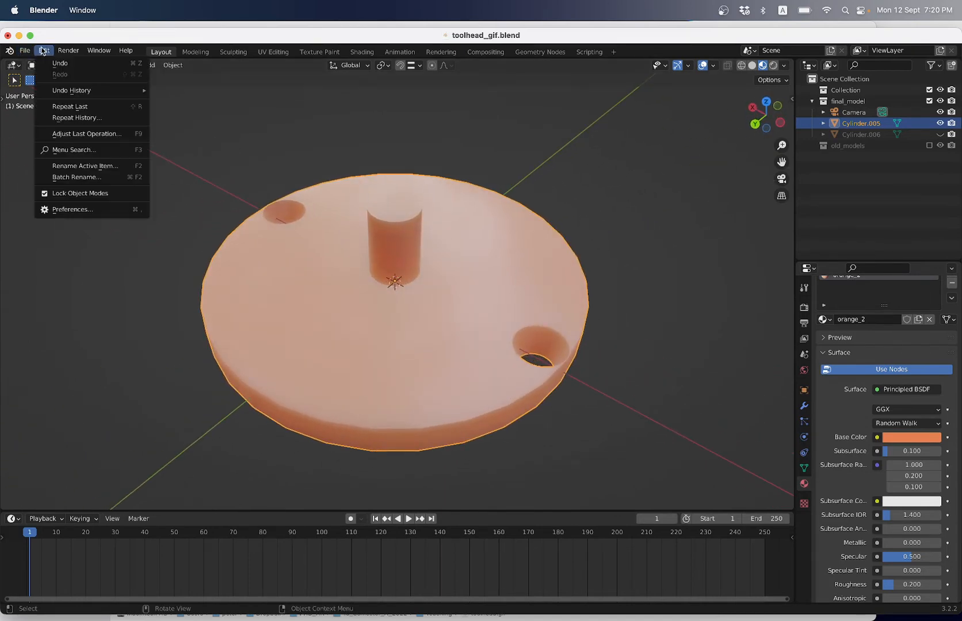
left_click(64, 212)
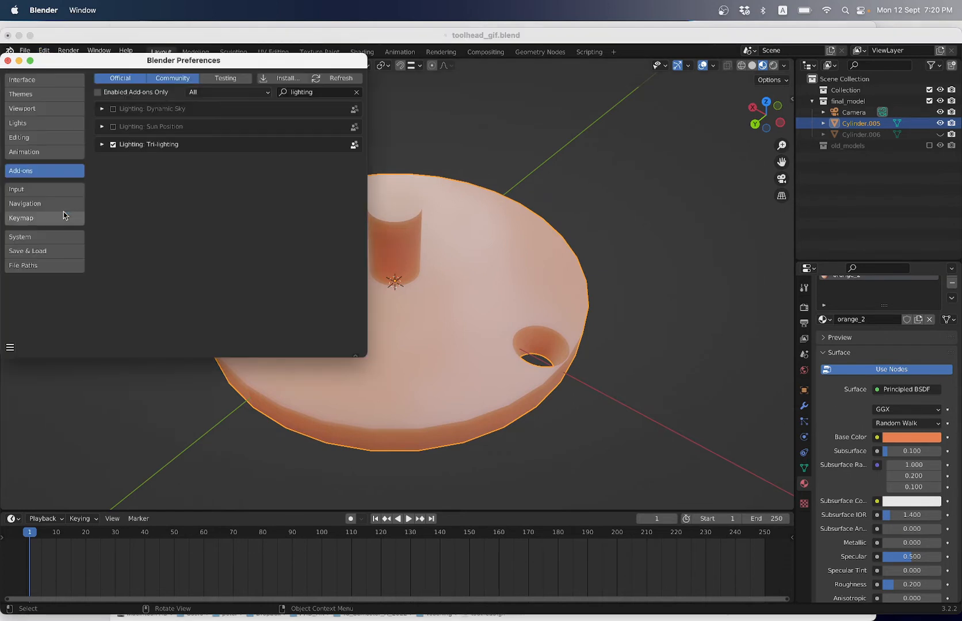
left_click(357, 92)
left_click(335, 93)
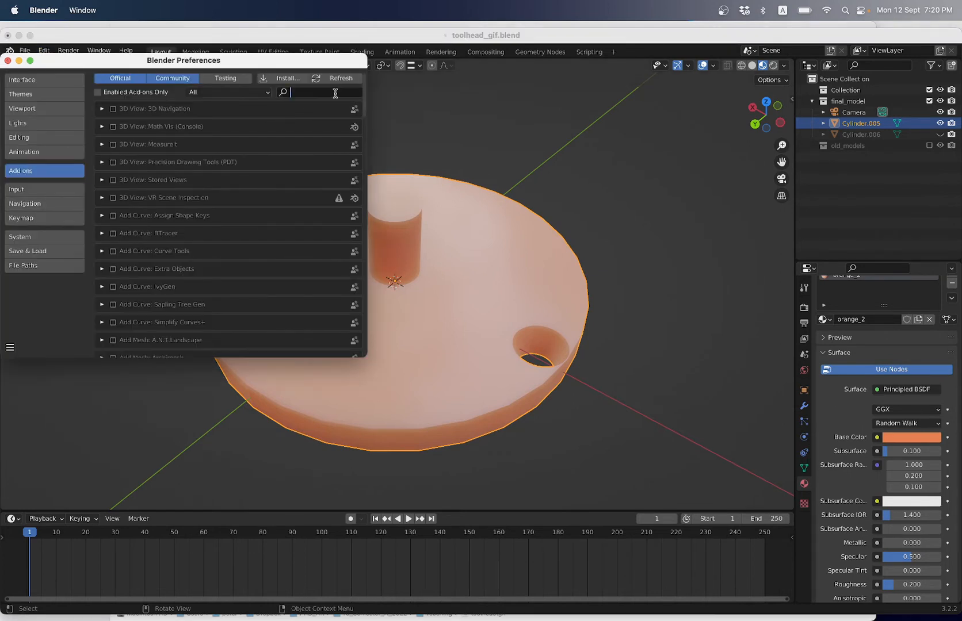
type("lighting")
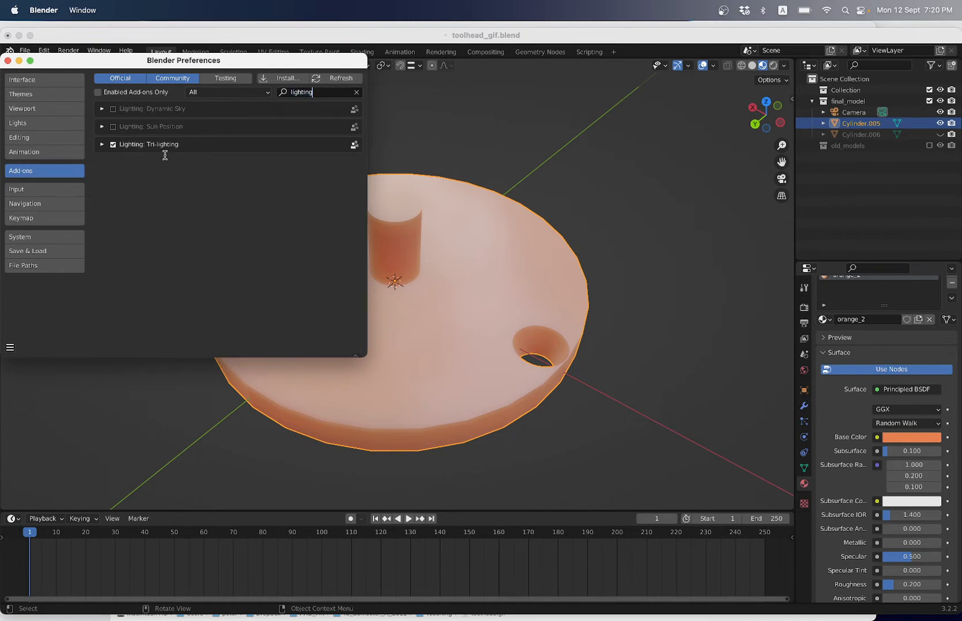
left_click(112, 145)
left_click(113, 145)
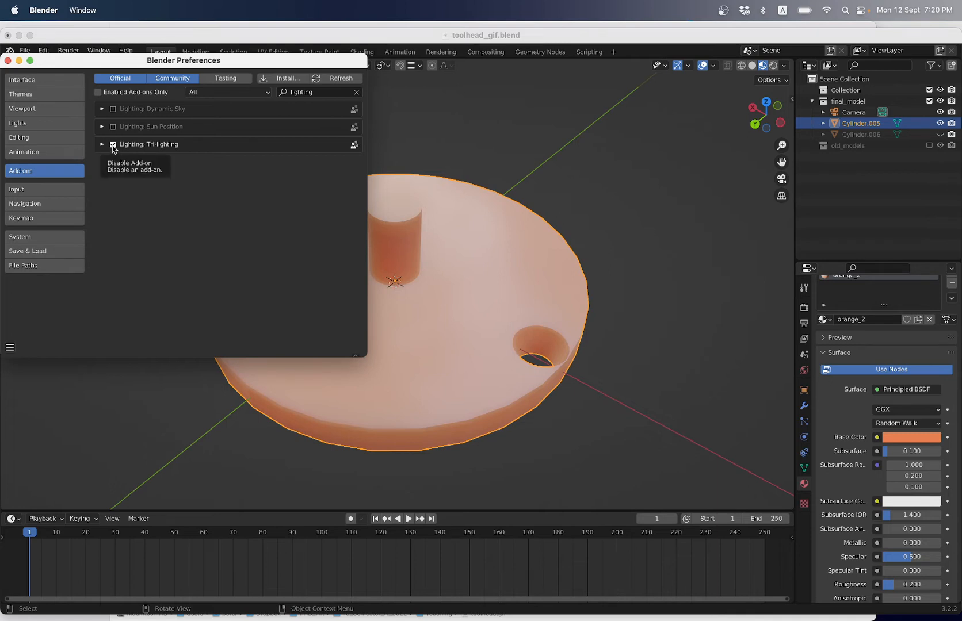
left_click(113, 145)
left_click(113, 145)
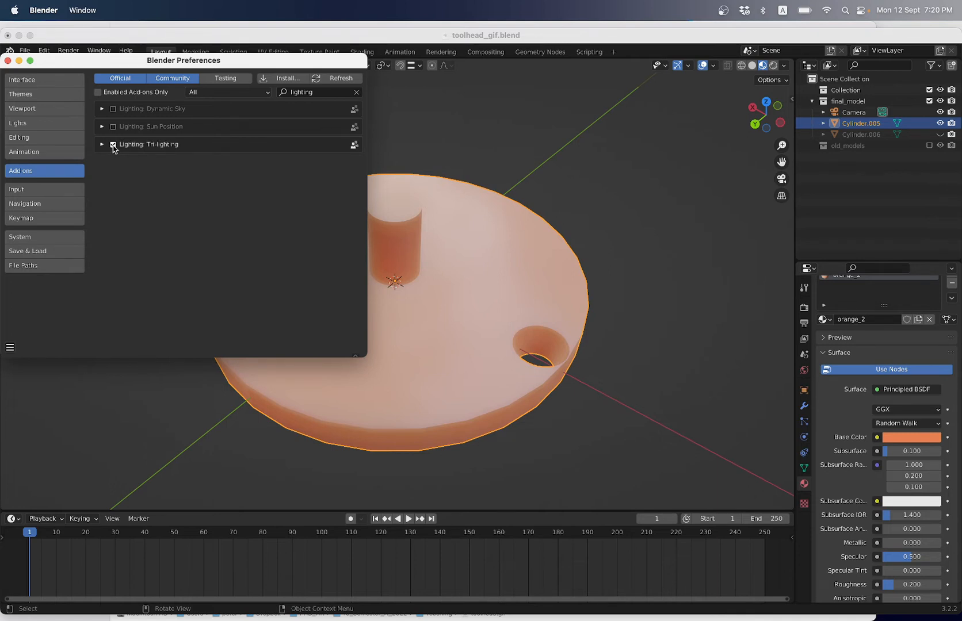
left_click(8, 60)
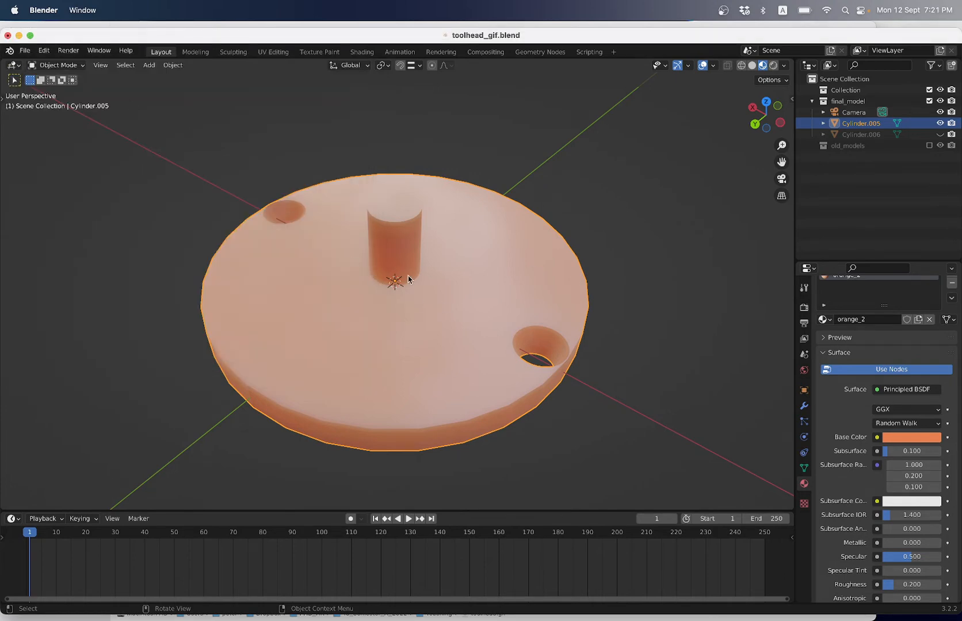
Add a 3 Point Lights setup around the tool head.
key("shift+a")
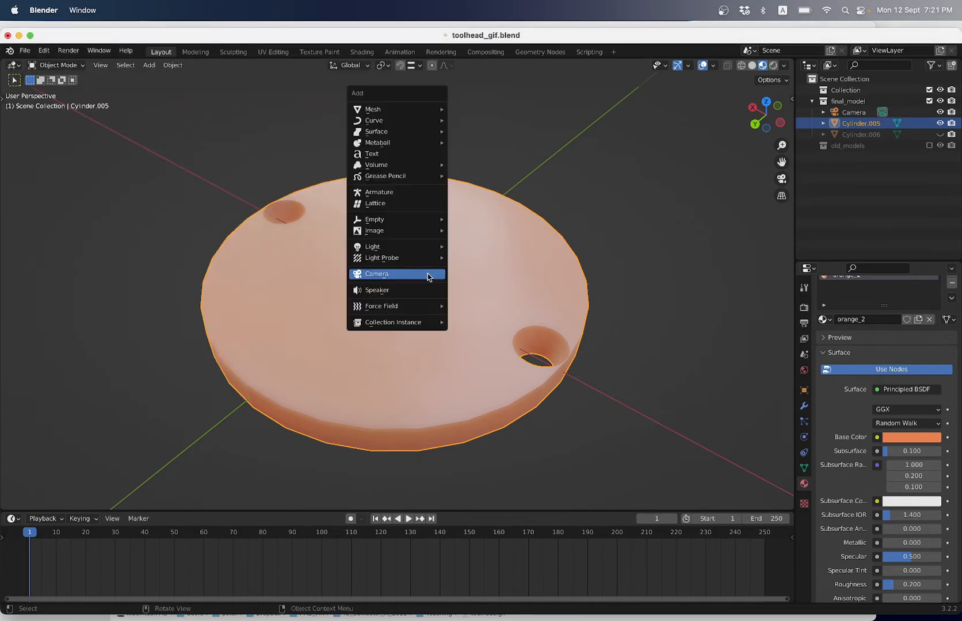
mouse_move(417, 247)
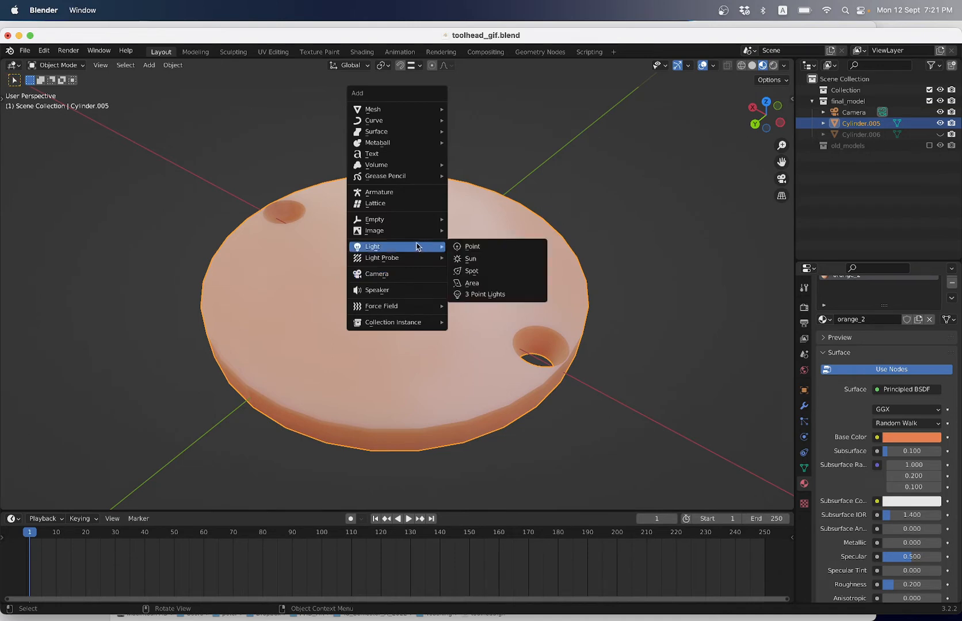
left_click(503, 295)
scroll(504, 301, "down", 10)
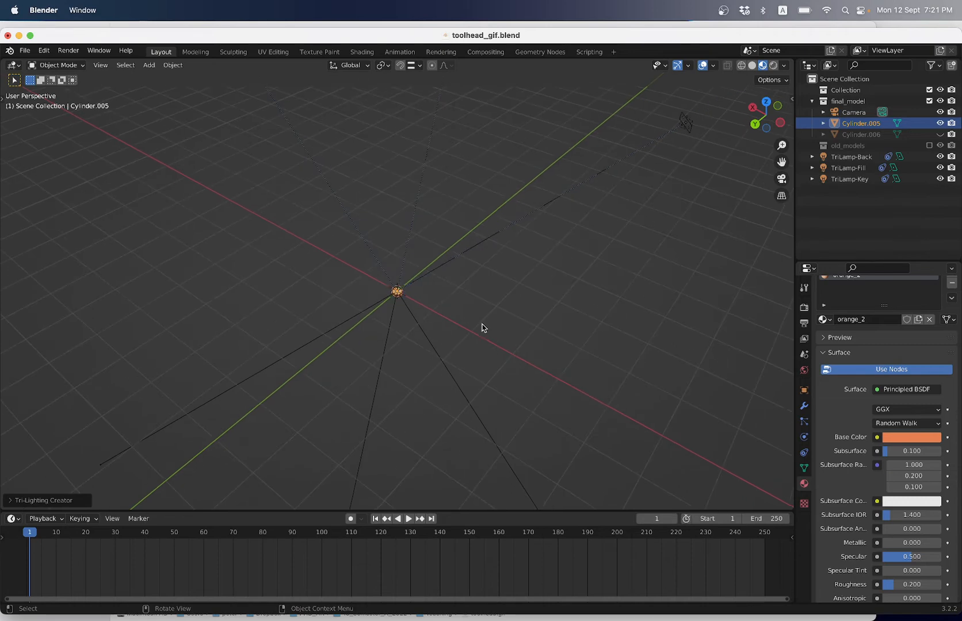
scroll(481, 329, "up", 6)
middle_click_drag(476, 329, 428, 311)
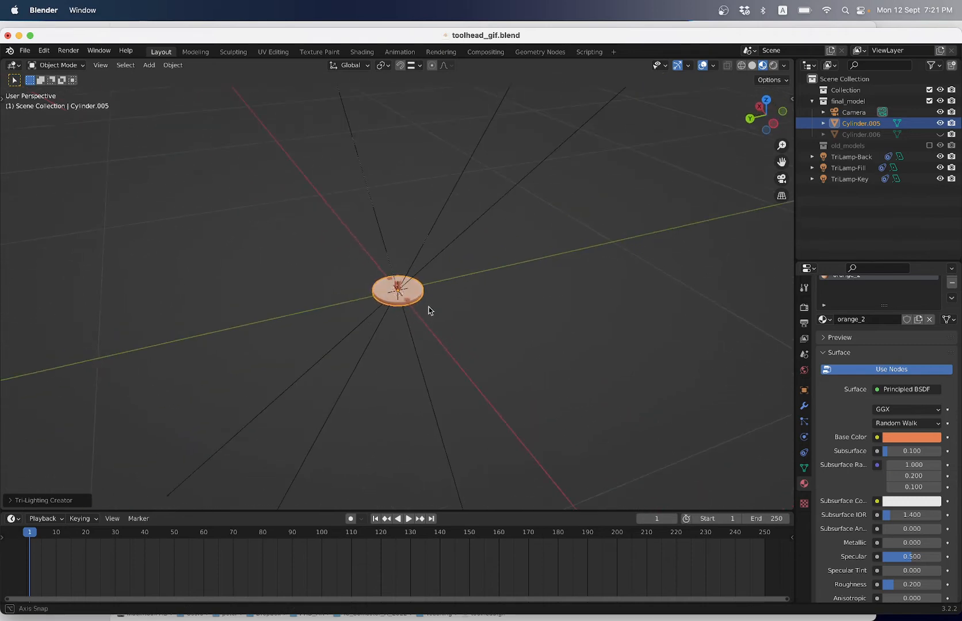
Undo the addition of the three lights and show the tool head's transform values.
scroll(429, 310, "down", 4)
scroll(429, 311, "up", 3)
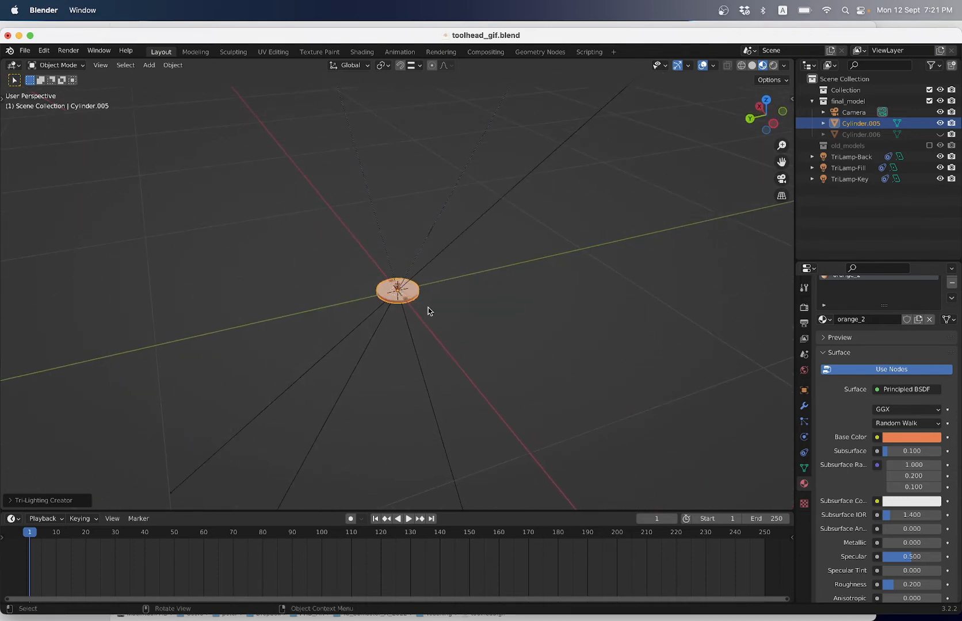
key("super+z")
middle_click_drag(425, 305, 441, 303)
key("n")
scroll(440, 303, "down", 2)
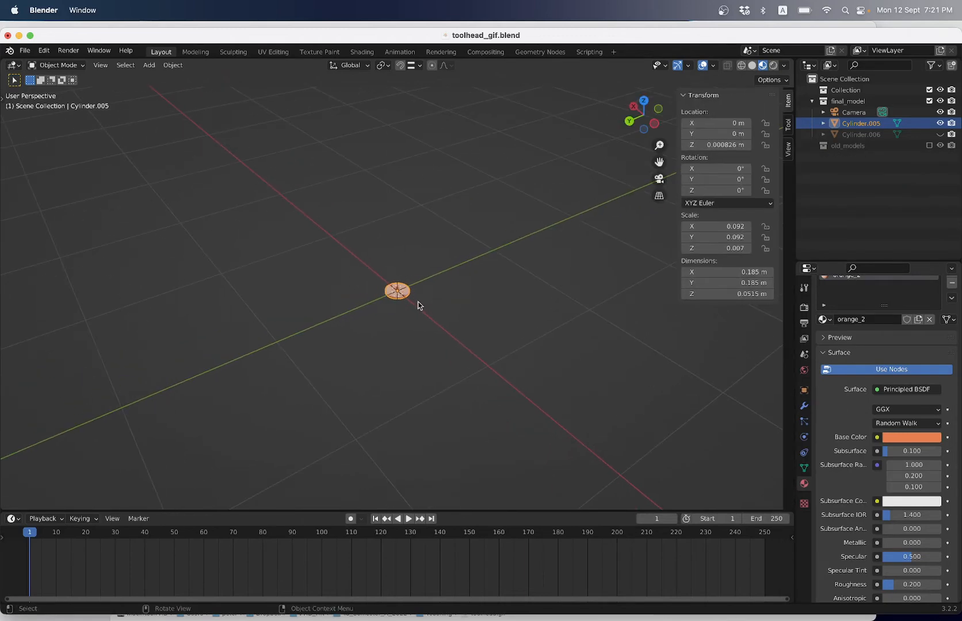
Scale the tool head up uniformly to about 4.06 m in diameter.
key("s")
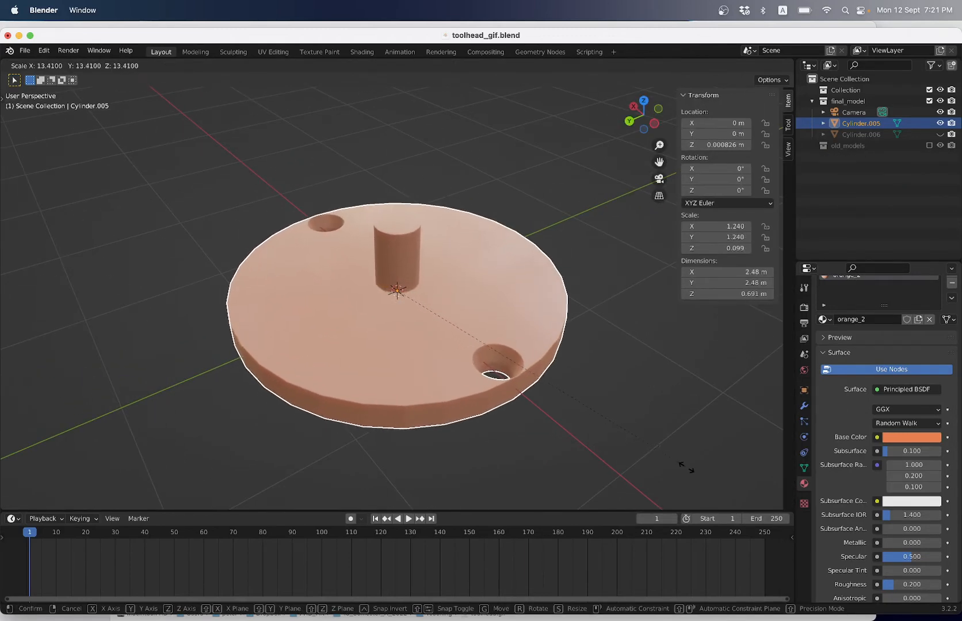
left_click(620, 432)
scroll(574, 398, "down", 8)
scroll(515, 356, "up", 7)
key("s")
left_click(574, 389)
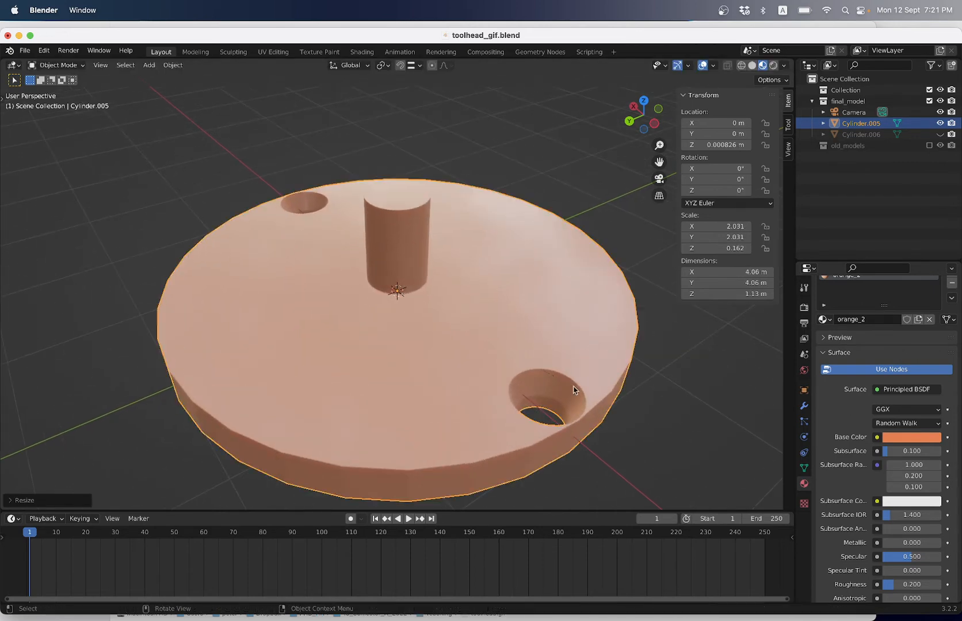
scroll(569, 386, "down", 3)
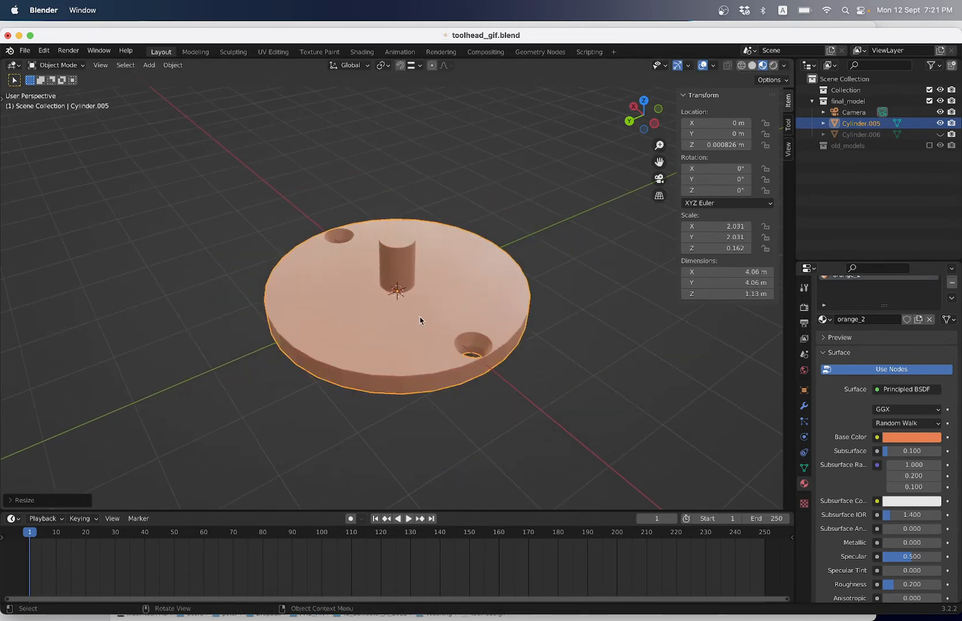
Add a 3 Point Lights setup to the enlarged tool head and expand its creation settings.
left_click(546, 386)
left_click(454, 316)
key("shift+a")
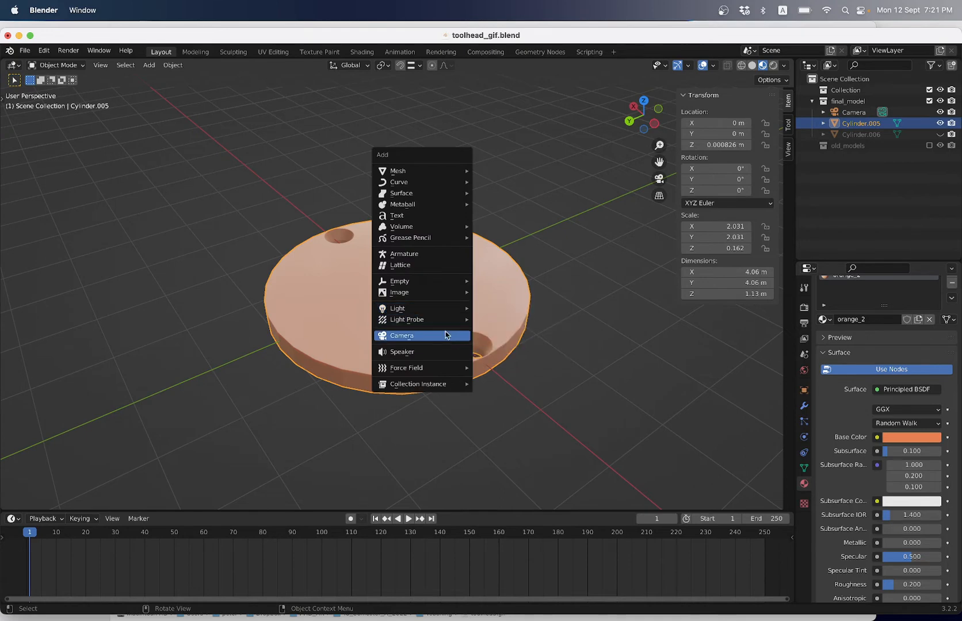
mouse_move(445, 309)
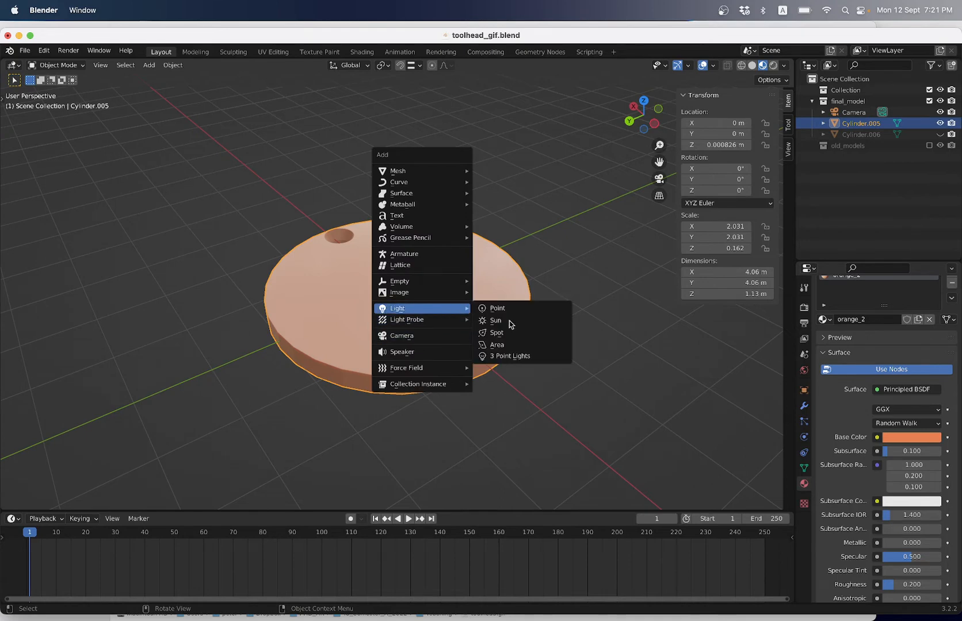
left_click(534, 361)
scroll(532, 357, "down", 6)
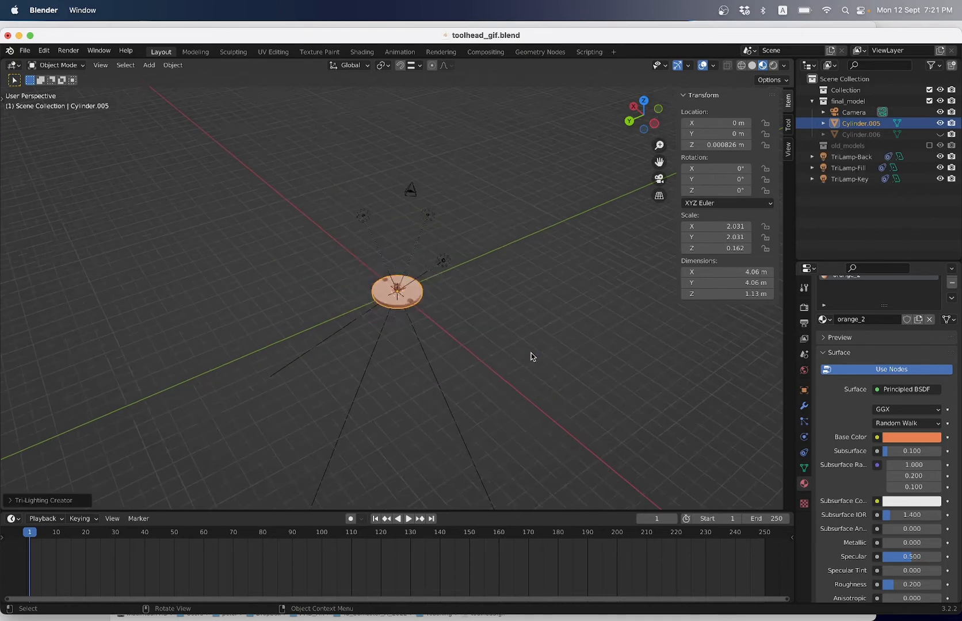
left_click(10, 500)
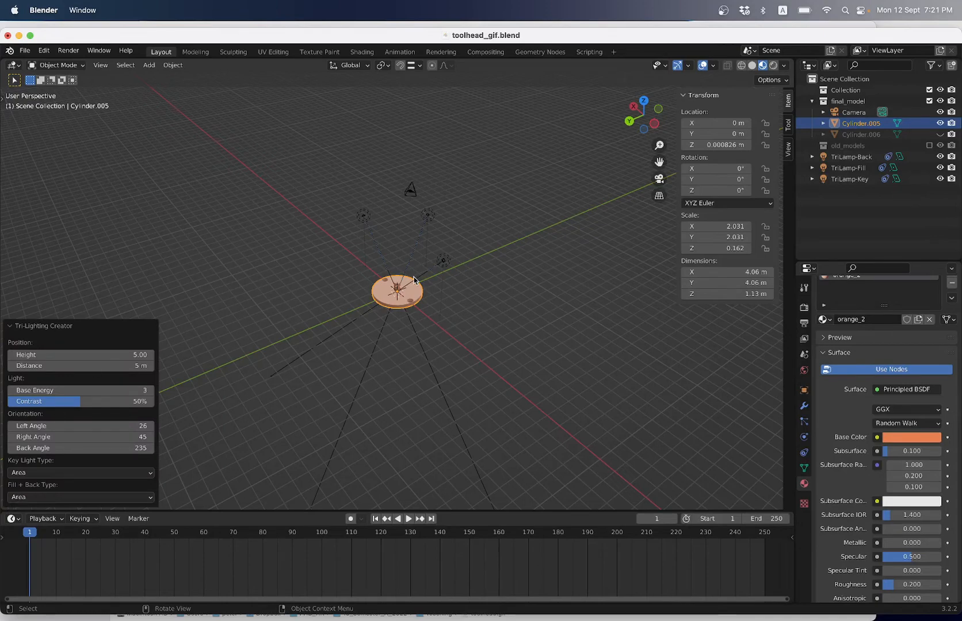
Display the lit tool head in Rendered viewport shading.
scroll(410, 297, "up", 4)
scroll(409, 297, "up", 3)
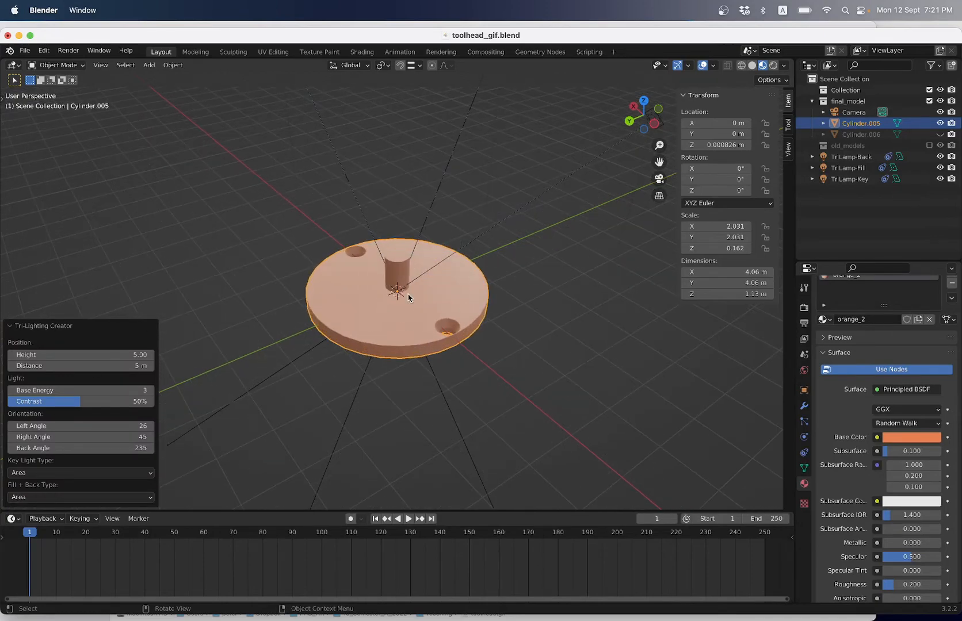
key("z")
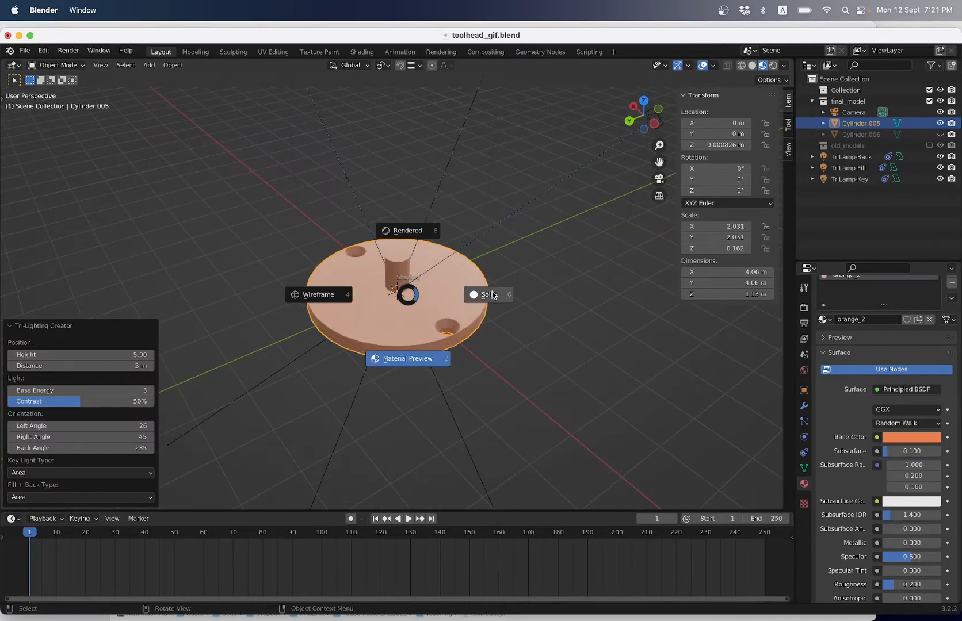
left_click(415, 233)
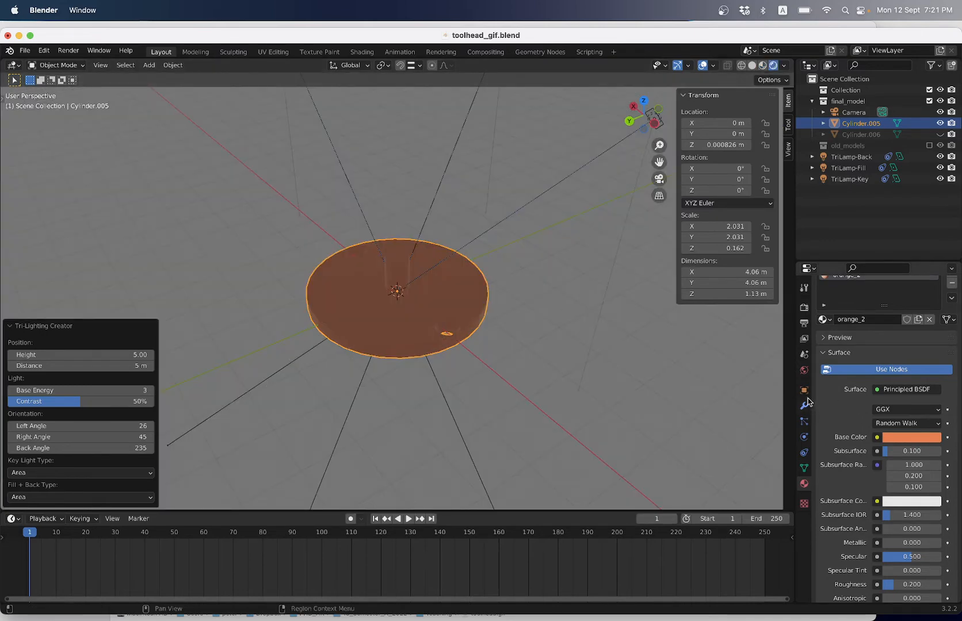
Set the world background's Strength to 0.
left_click(803, 369)
left_click(910, 464)
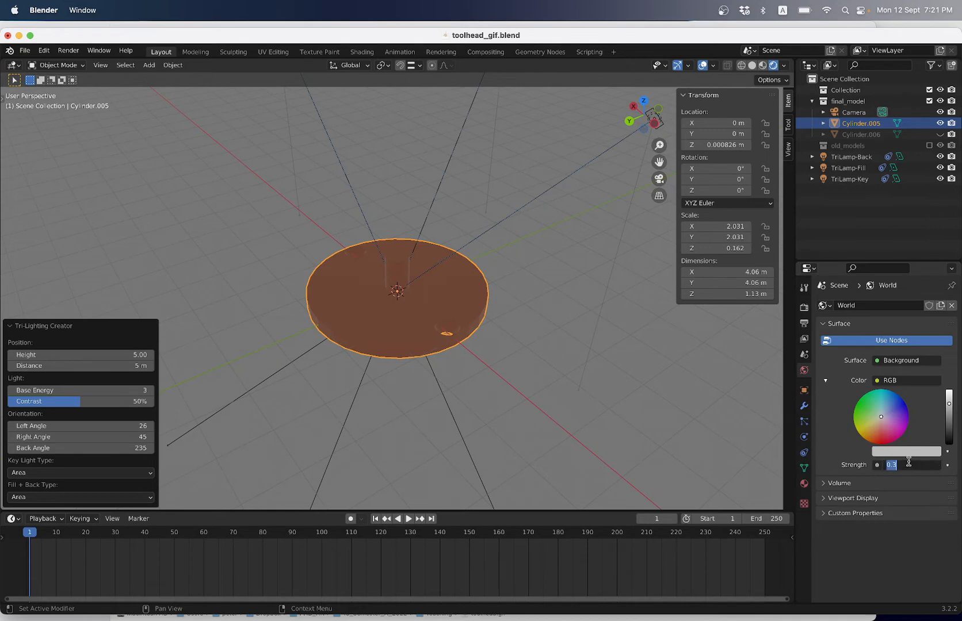
type("0")
key("Return")
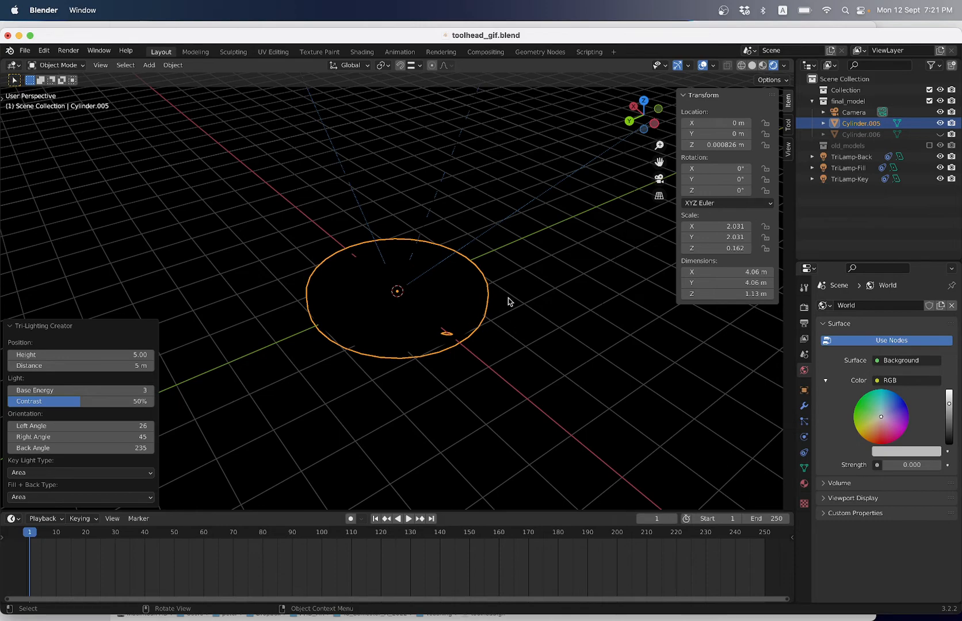
Set the Tri-Lighting Base Energy to 181 and Distance to 4.4 m, checking the light on the tool head from several angles.
scroll(356, 206, "down", 3)
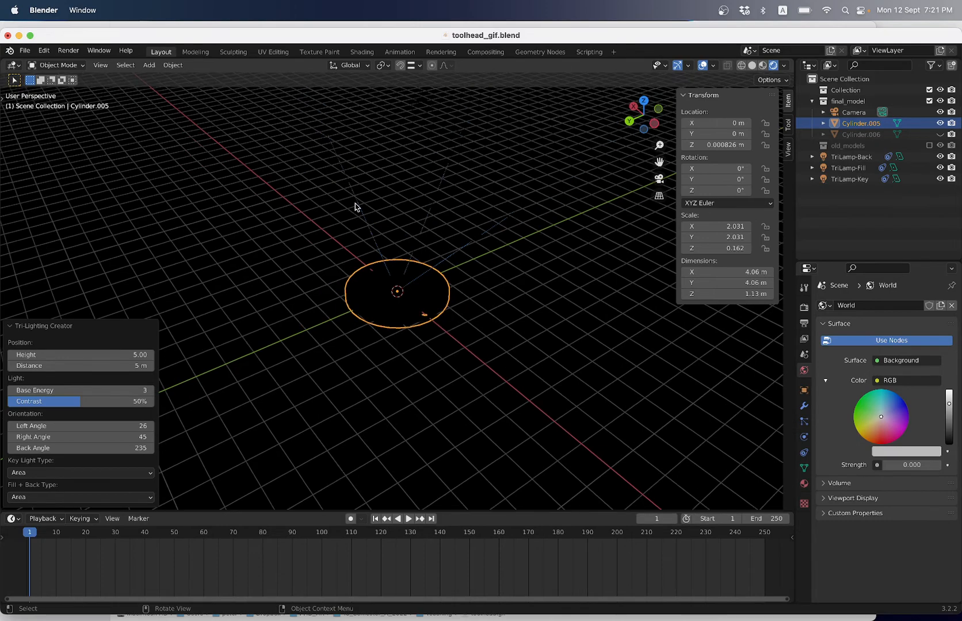
scroll(371, 209, "up", 2)
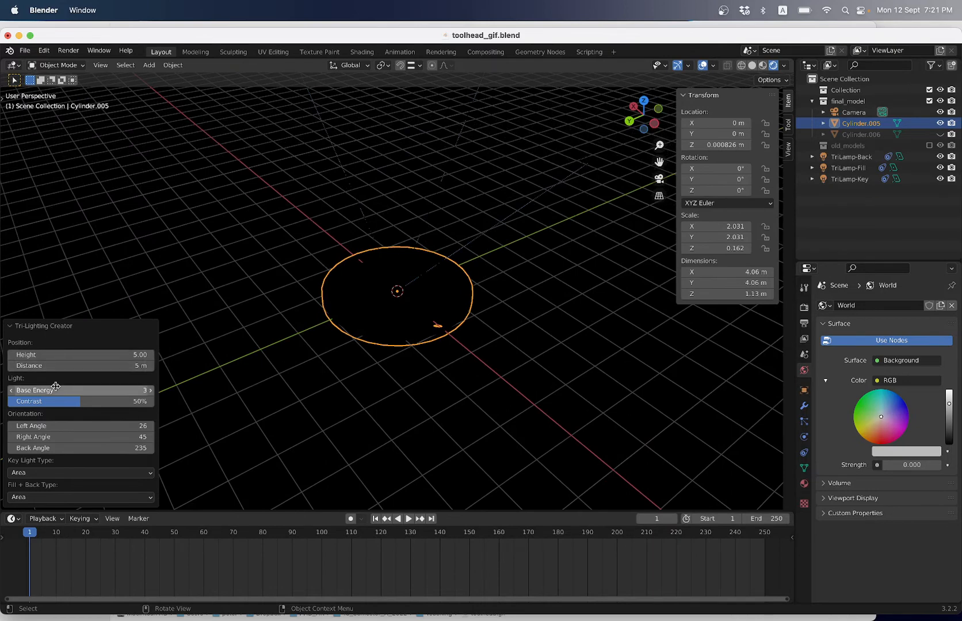
left_click_drag(76, 394, 153, 391)
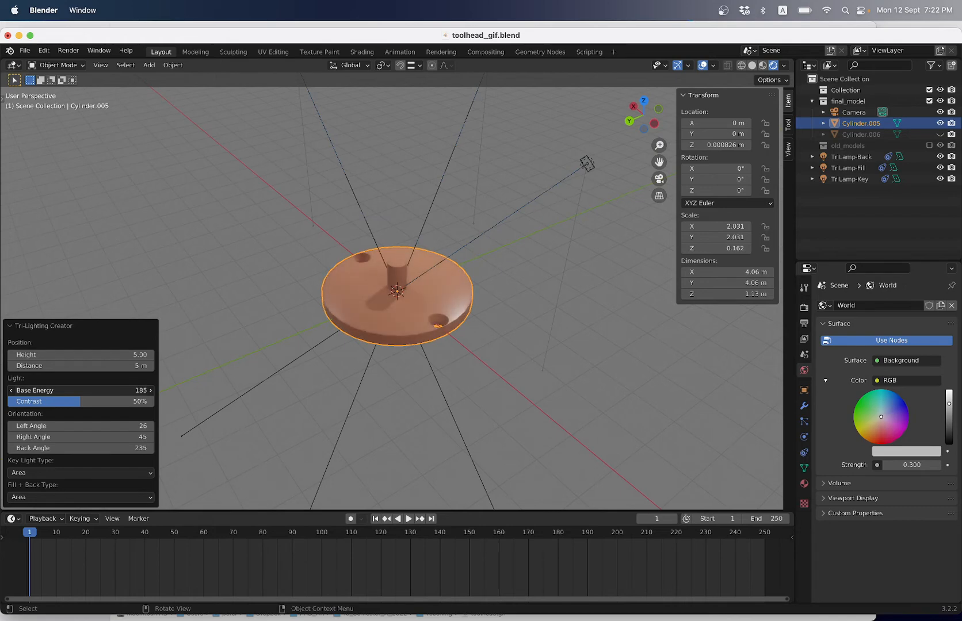
middle_click_drag(435, 214, 337, 297)
scroll(336, 297, "up", 2)
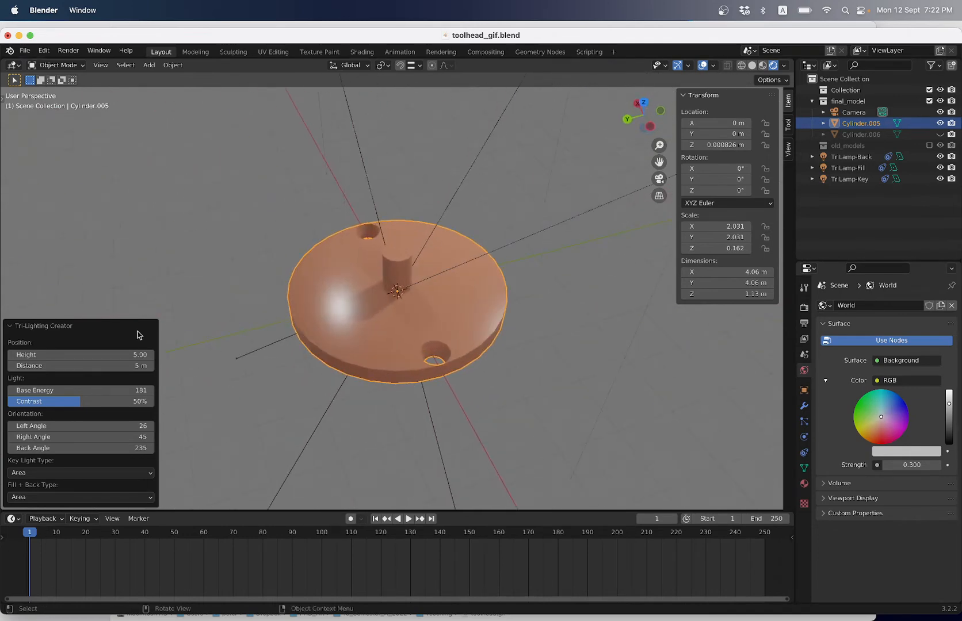
mouse_move(55, 353)
left_mouse_down()
mouse_move(31, 354)
mouse_move(80, 365)
mouse_move(47, 365)
left_mouse_up()
middle_click_drag(357, 339, 336, 319)
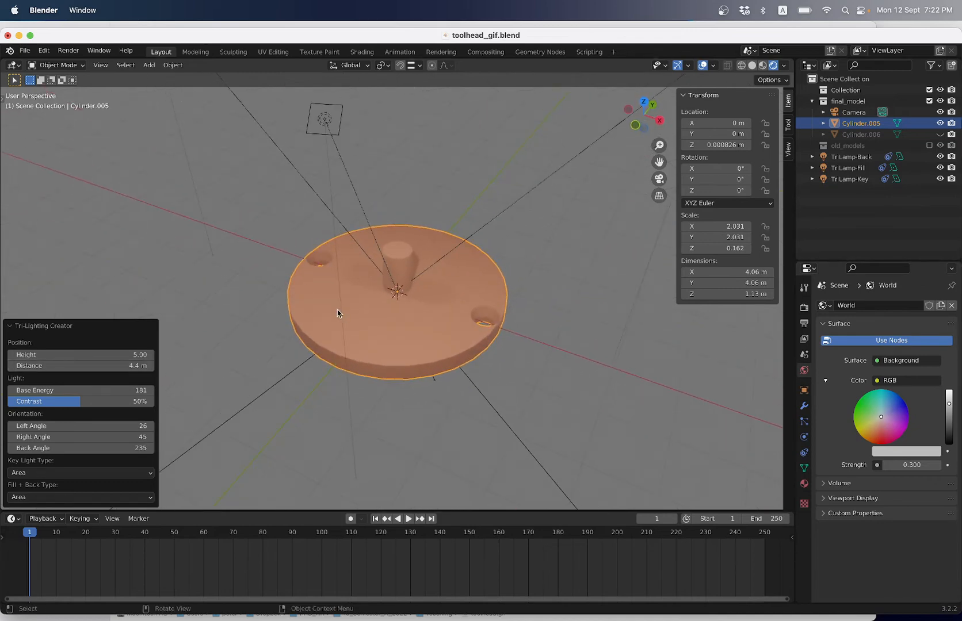
middle_click_drag(464, 314, 426, 296)
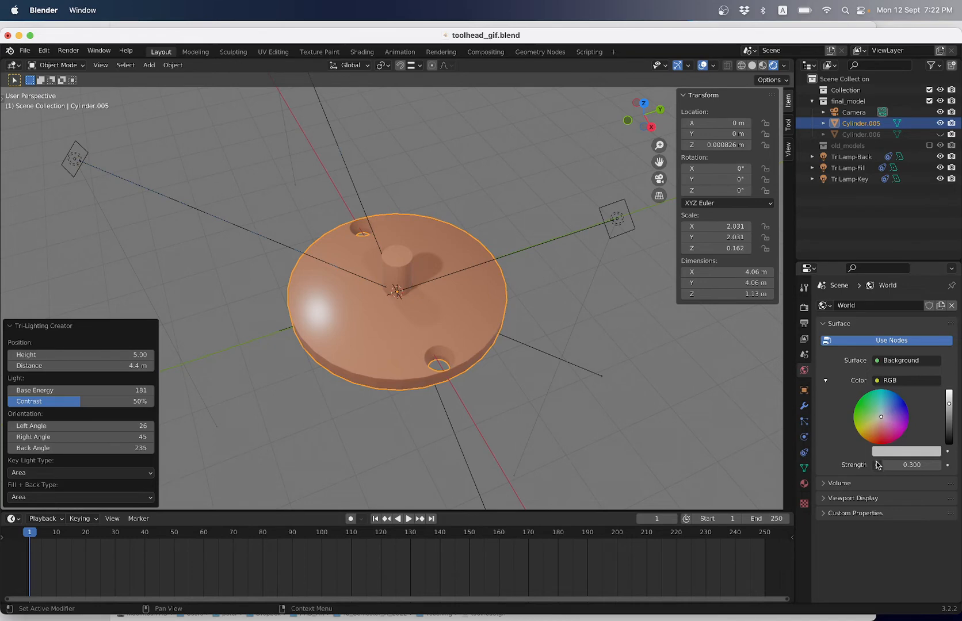
Try a green world color, undo it, and use an Environment Texture as the world's color source.
left_click(853, 415)
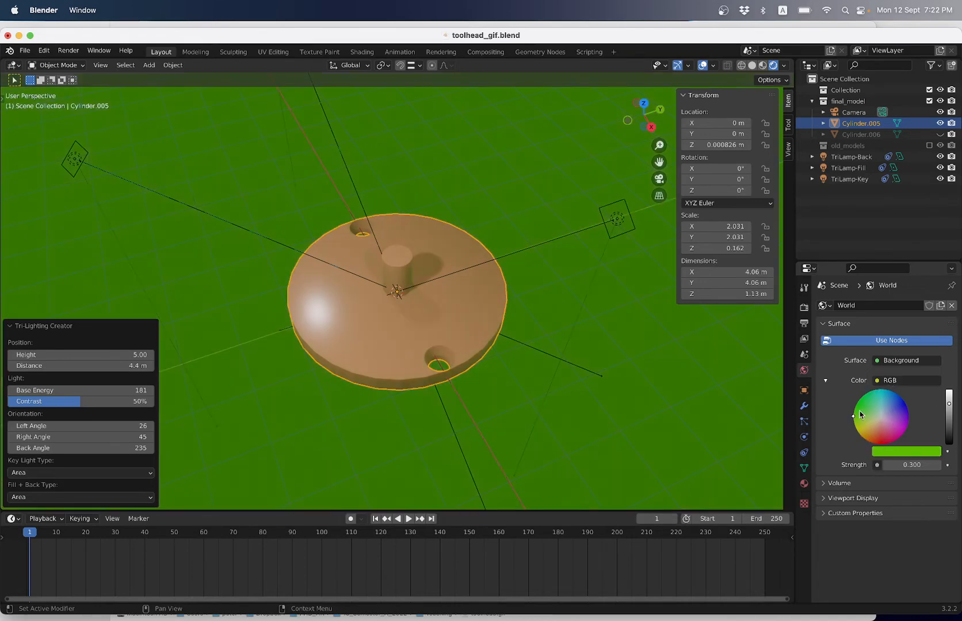
key("super+z")
left_click(877, 381)
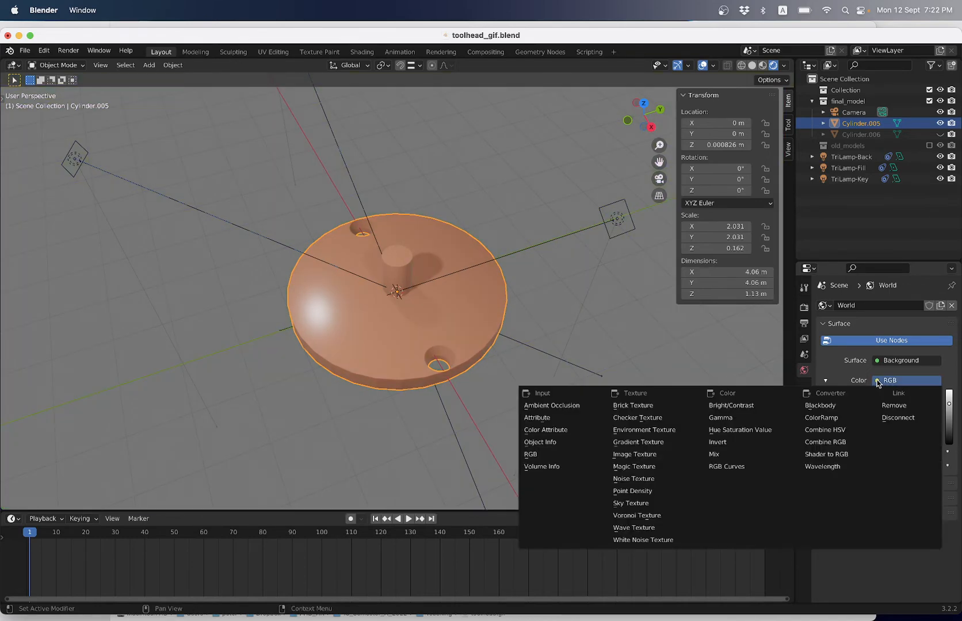
left_click(668, 430)
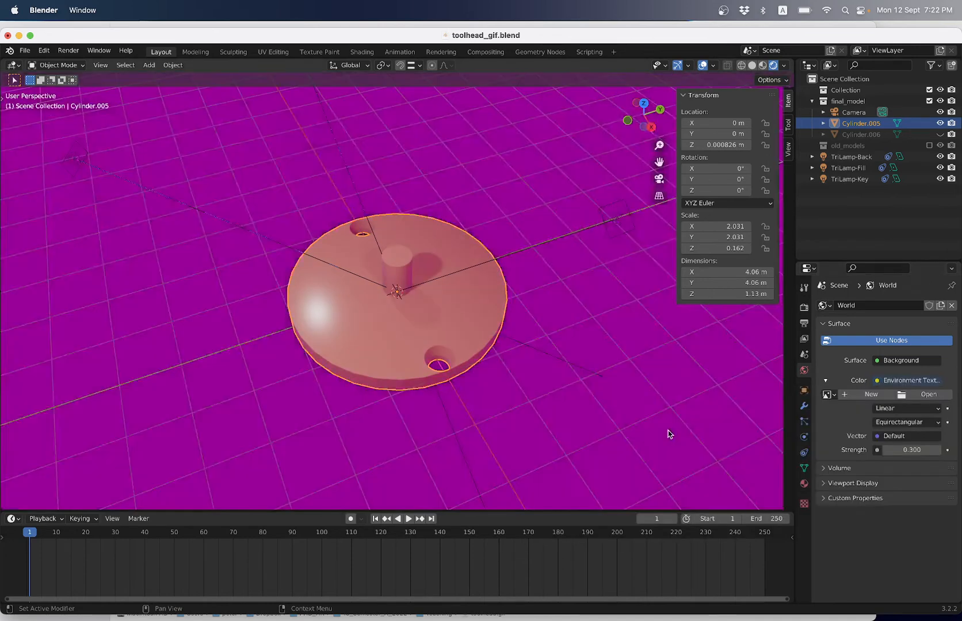
Load WinterForest_2k.jpg from the Winter_Forest folder as the world's environment image.
left_click(914, 399)
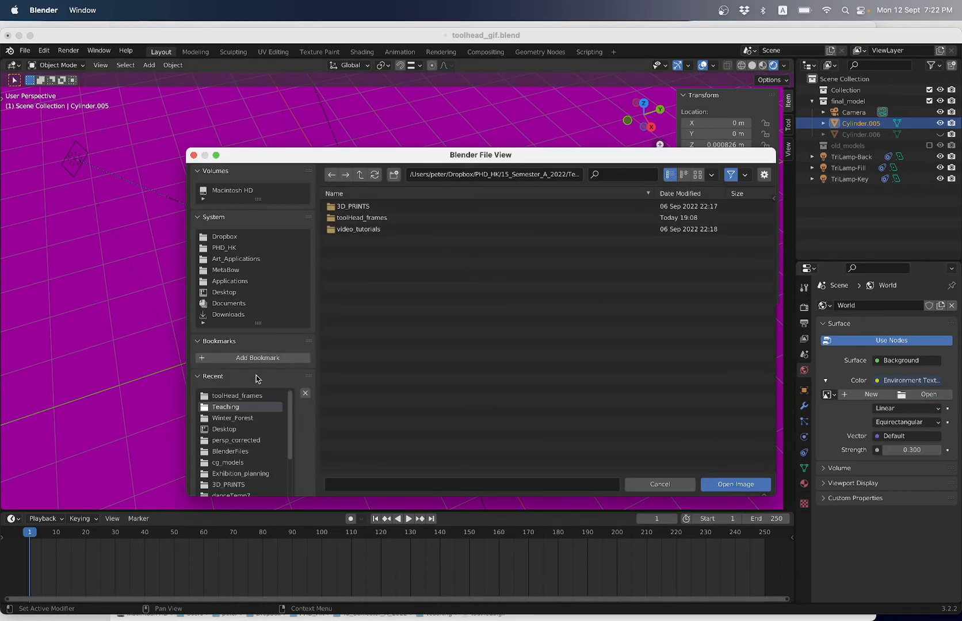
left_click(248, 418)
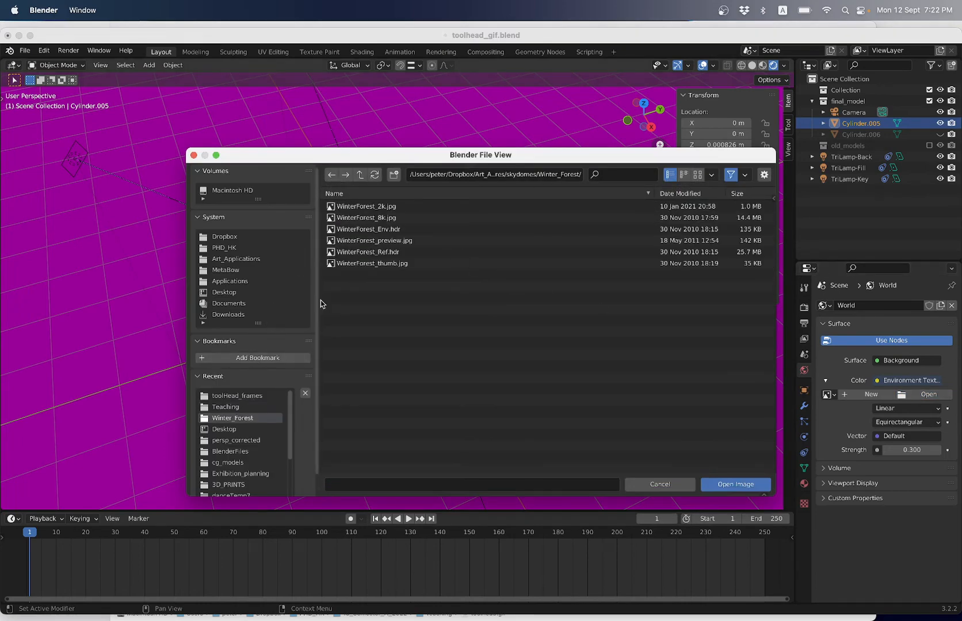
left_click(379, 195)
left_click(369, 263)
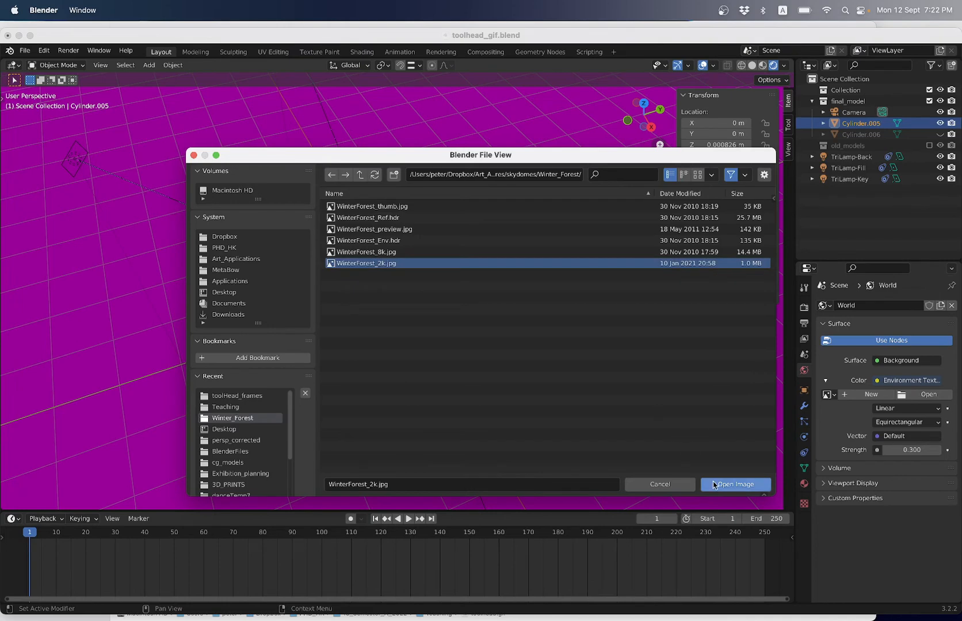
left_click(729, 486)
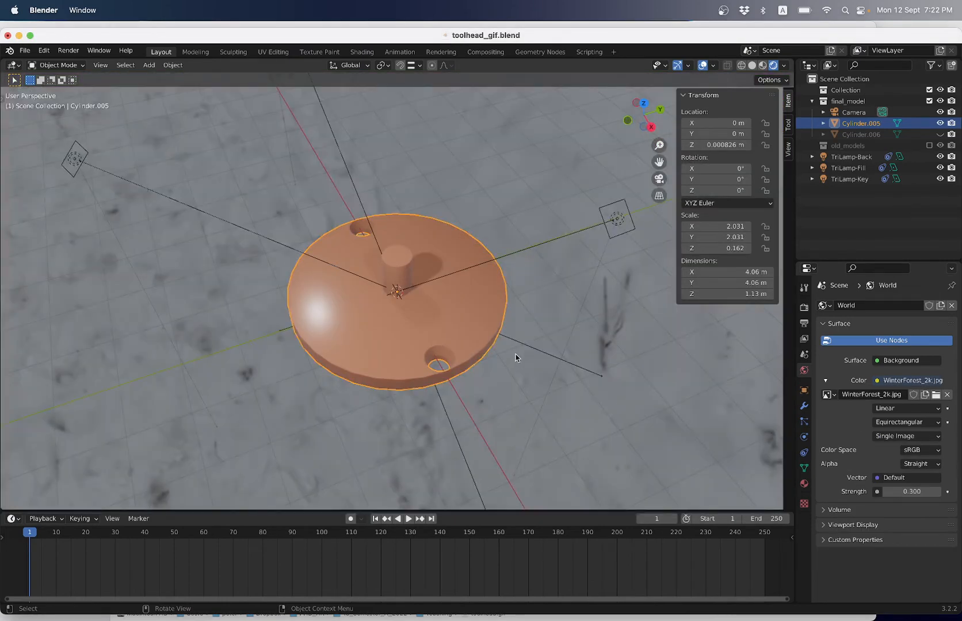
Inspect the tool head against the forest surroundings and enable the Transparent film option in the render settings.
middle_click_drag(477, 325, 504, 262)
scroll(378, 314, "up", 3)
scroll(379, 322, "down", 2)
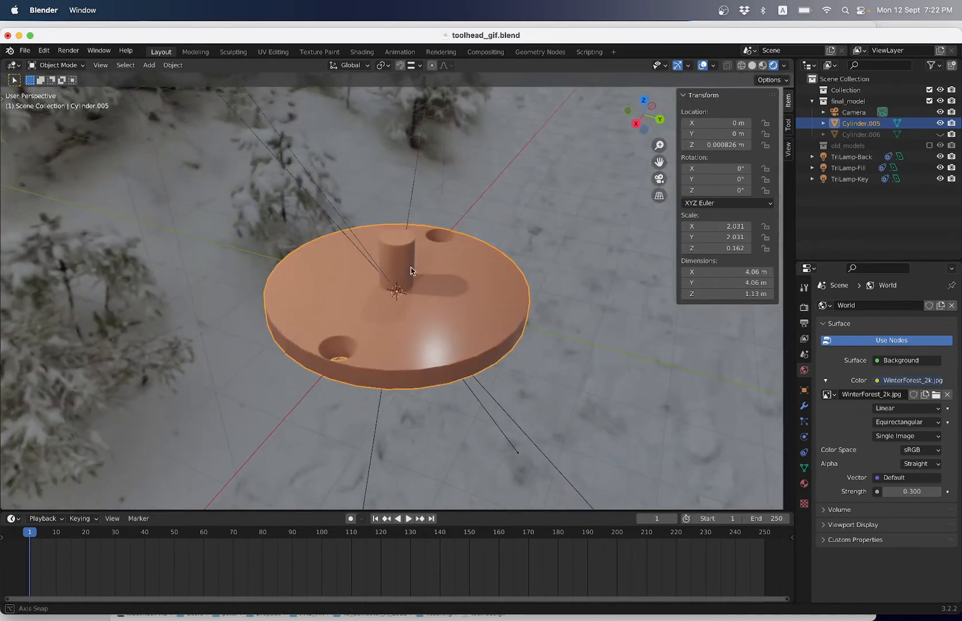
middle_click_drag(409, 241, 424, 261)
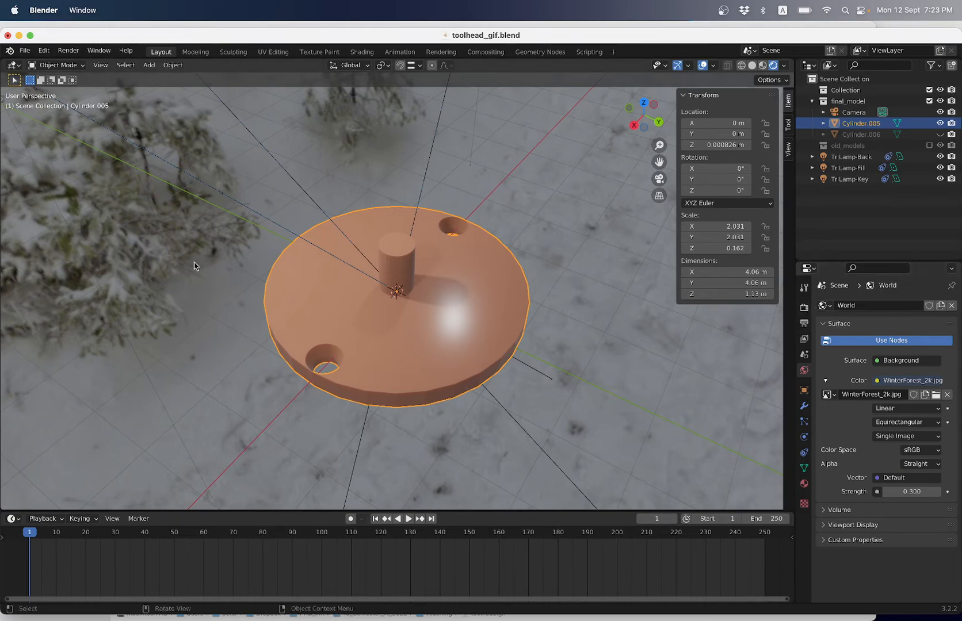
middle_click_drag(388, 382, 371, 349)
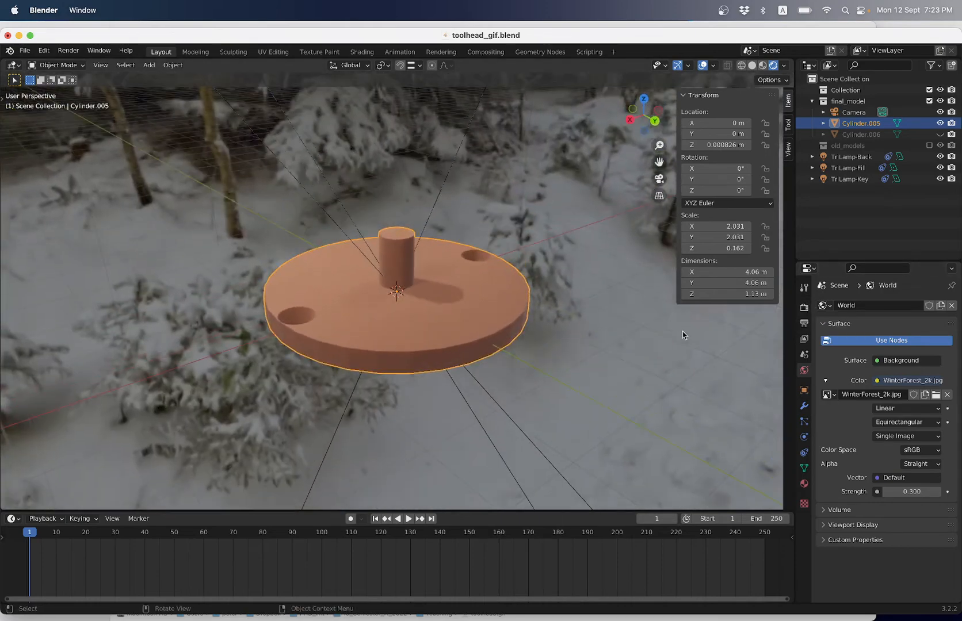
left_click(803, 309)
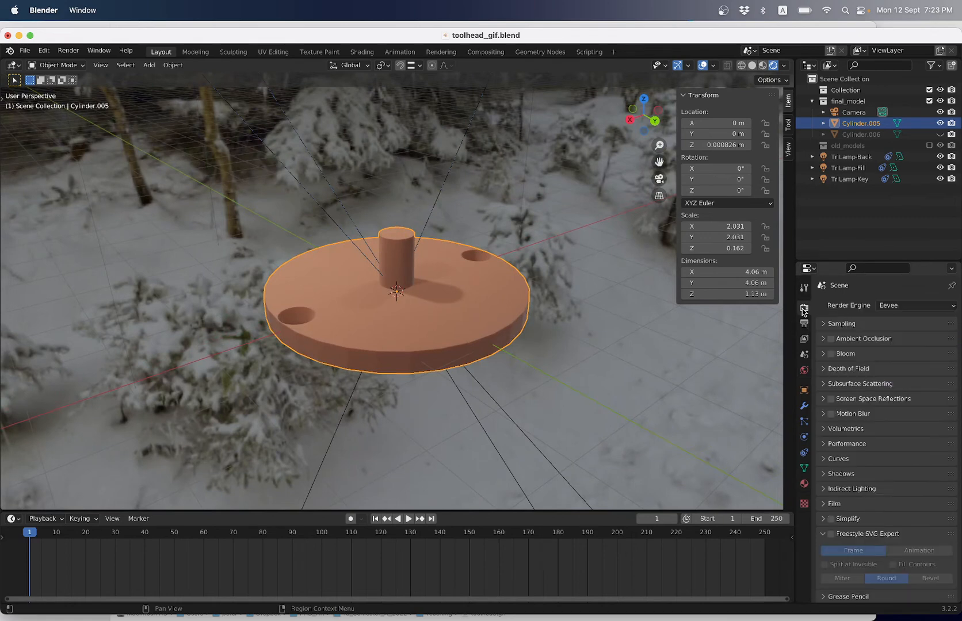
left_click(824, 504)
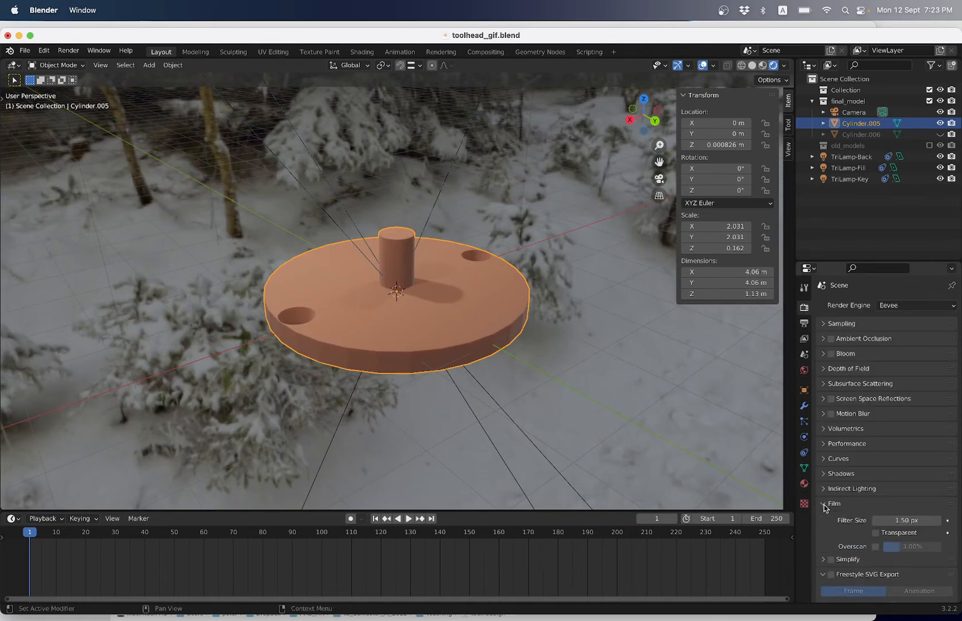
left_click(875, 533)
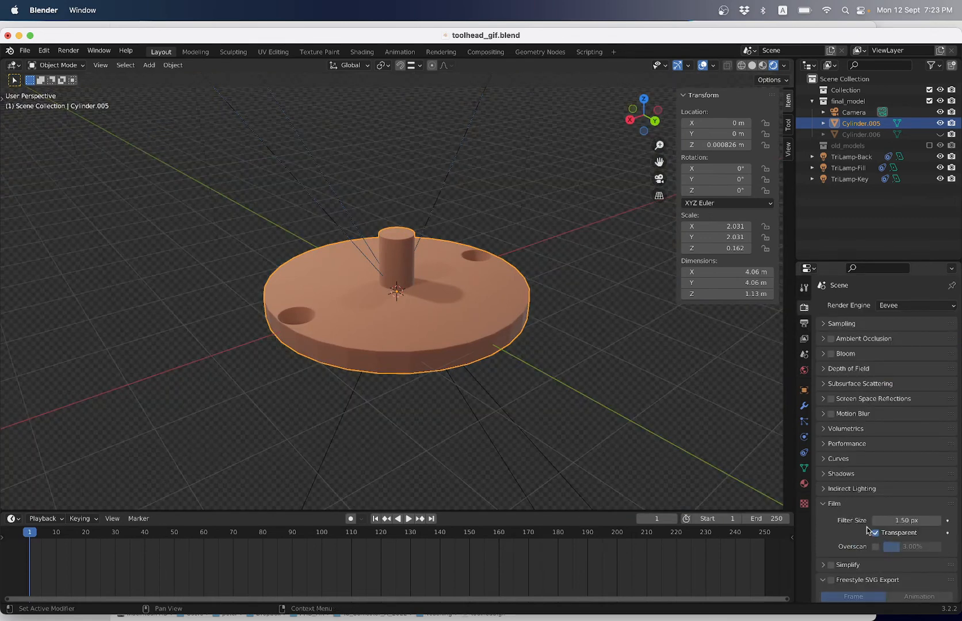
Check the tool head from another angle and switch to the Animation workspace.
middle_click_drag(532, 359, 476, 154)
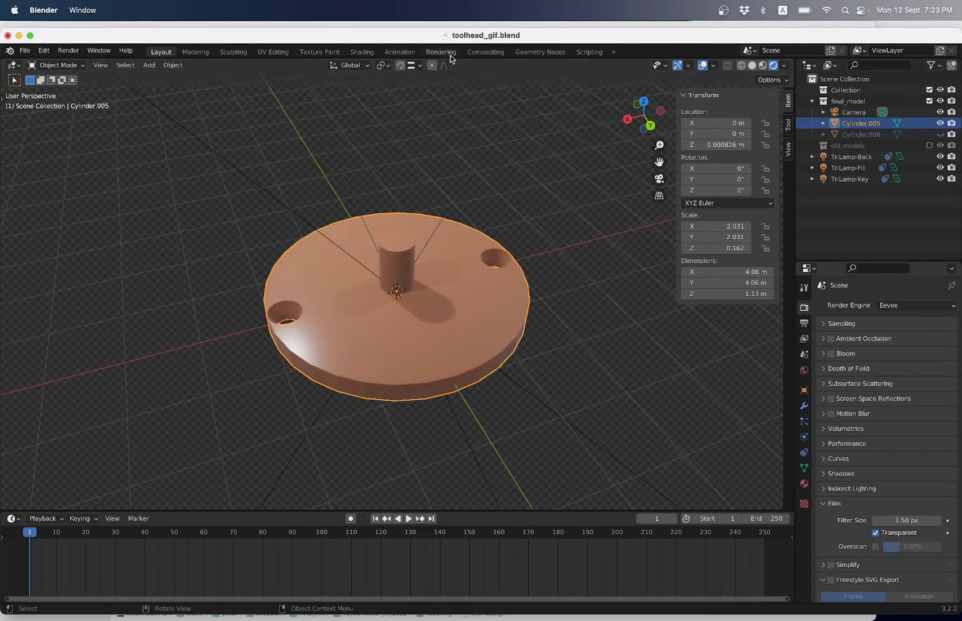
left_click(396, 53)
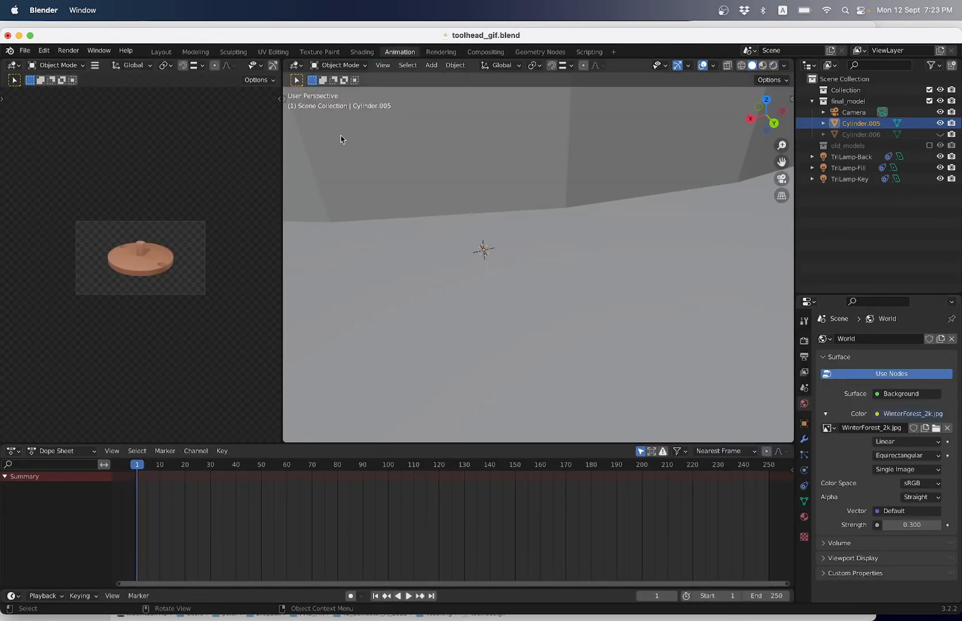
Delete the existing camera from the final_model collection and add a new camera to the scene.
scroll(512, 238, "down", 10)
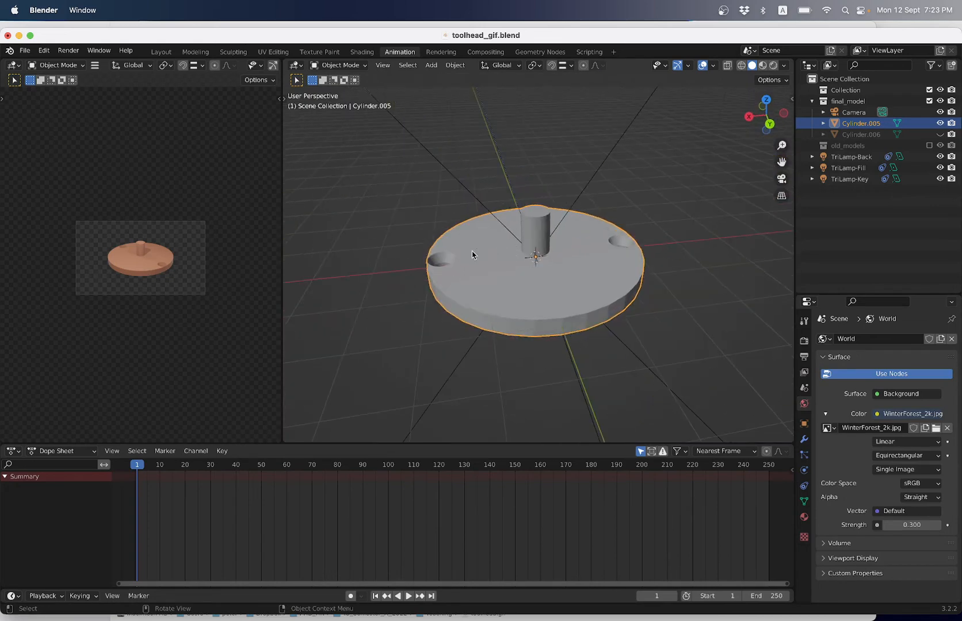
left_click(853, 112)
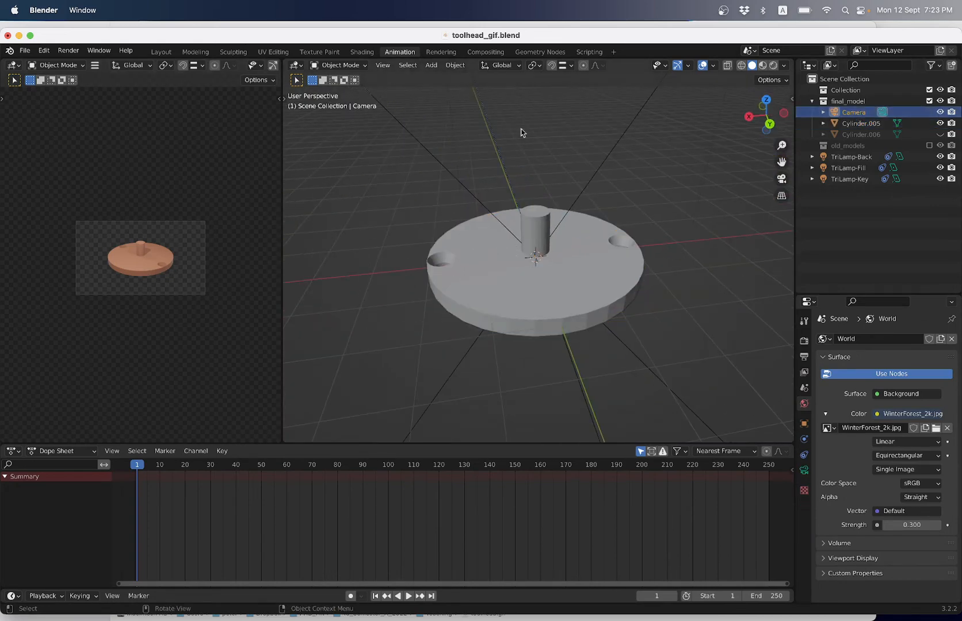
scroll(161, 214, "down", 4)
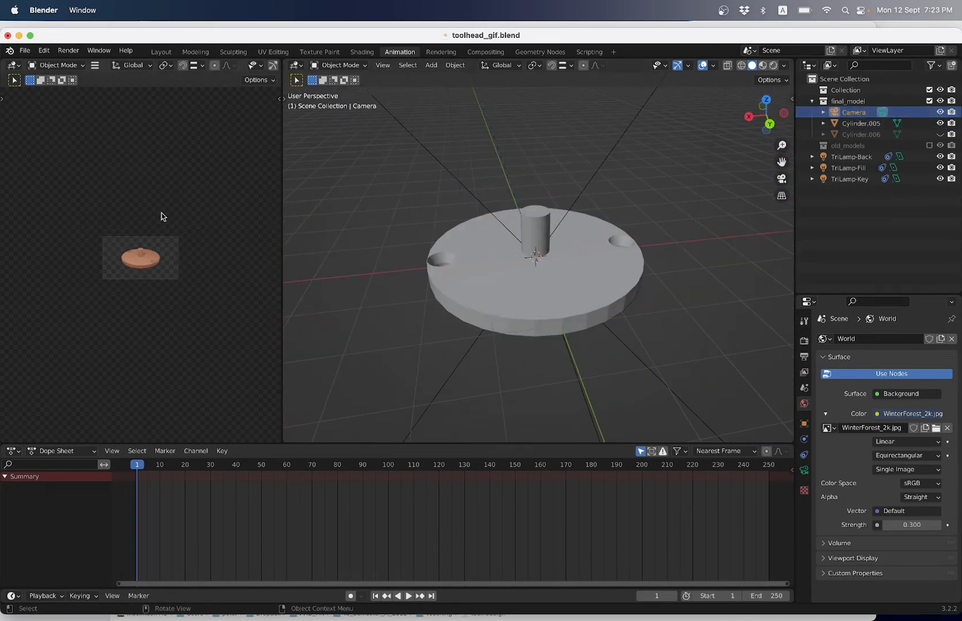
scroll(162, 216, "up", 3)
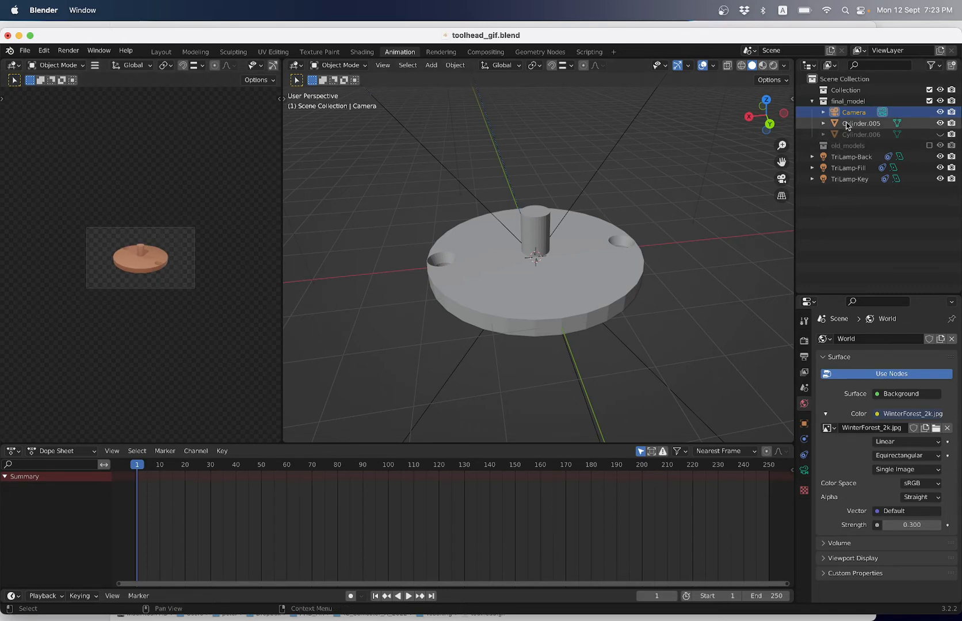
key("Delete")
key("shift+a")
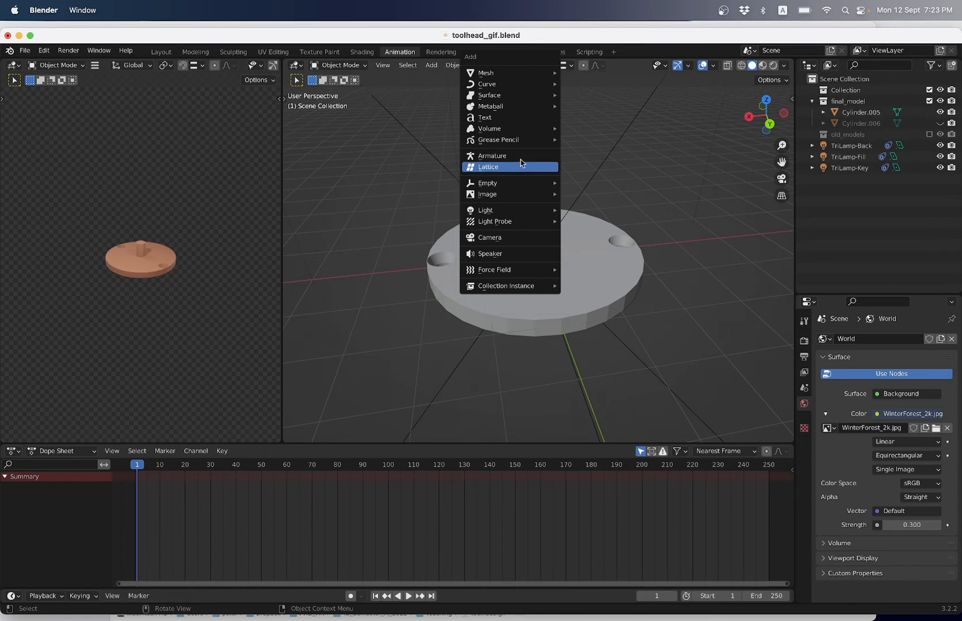
left_click(516, 241)
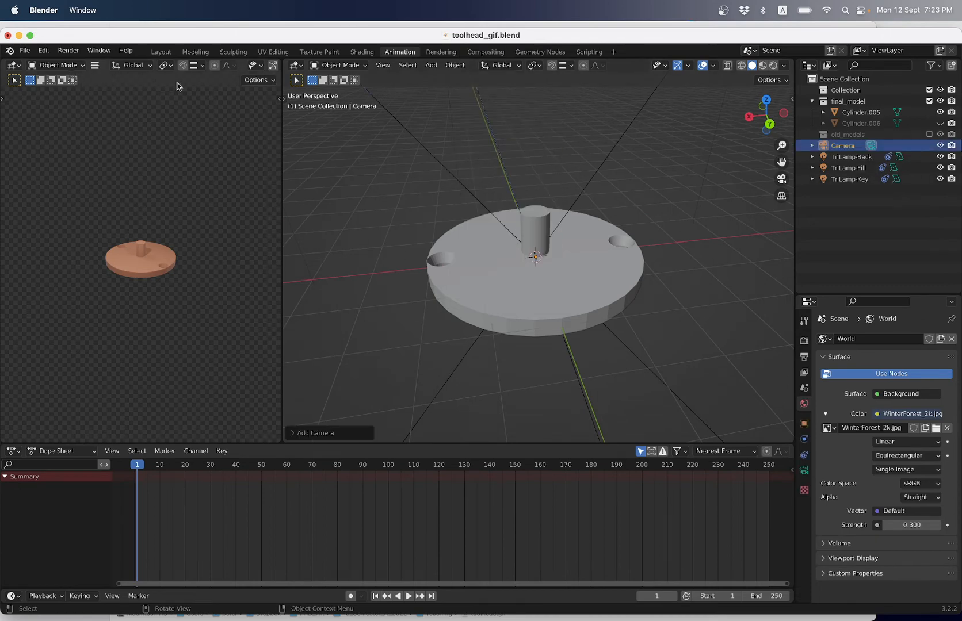
Widen the rendered preview viewport and set the new camera as its active camera.
left_click_drag(282, 109, 435, 110)
left_click(94, 65)
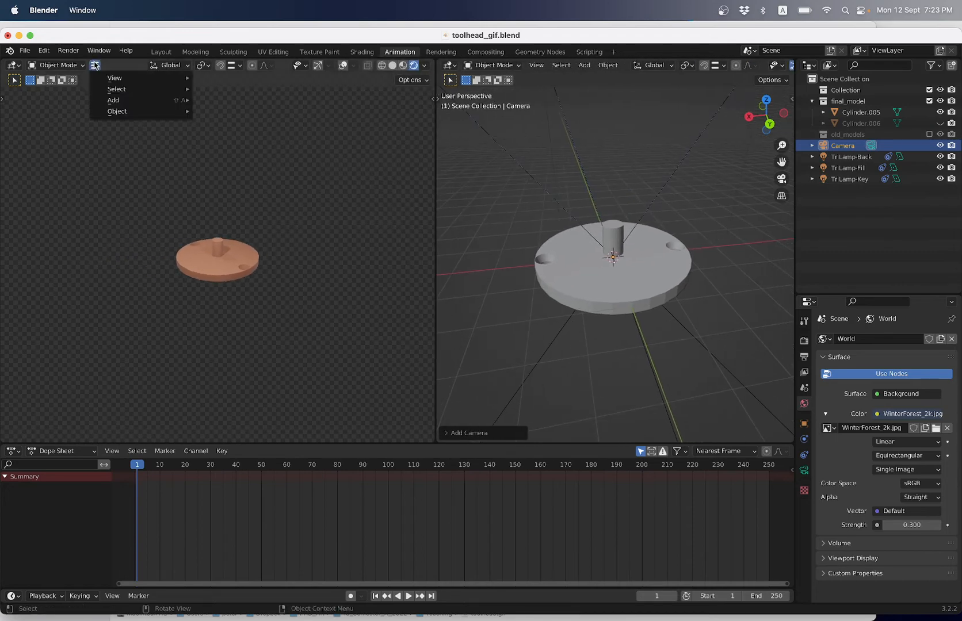
mouse_move(105, 85)
mouse_move(287, 176)
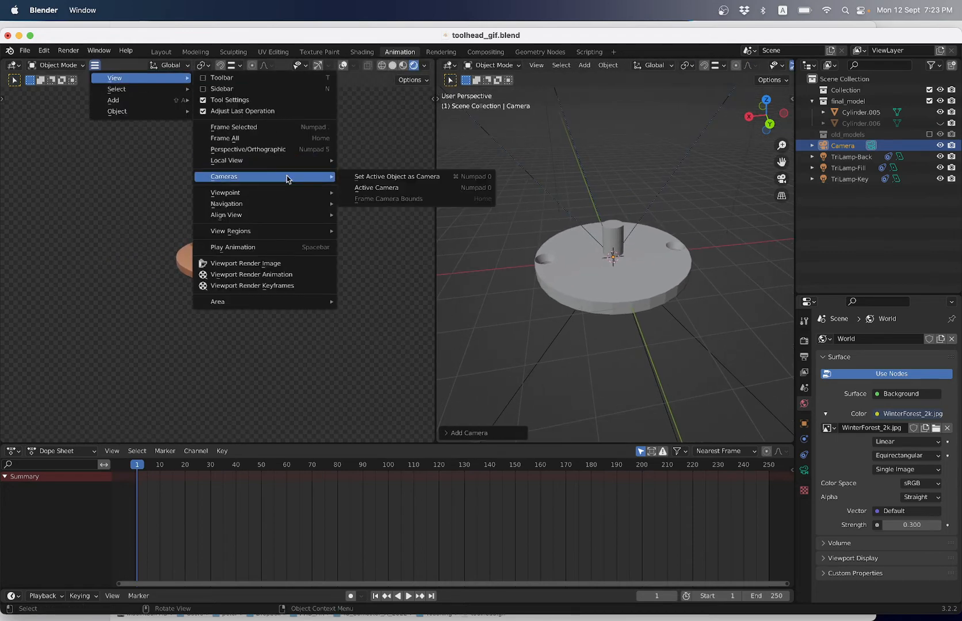
left_click(370, 178)
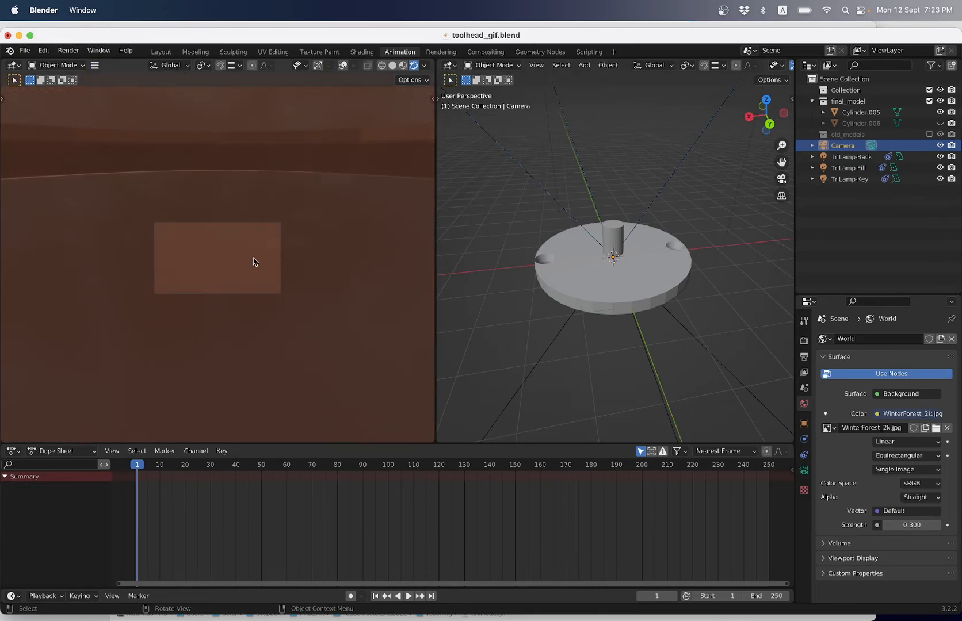
With Camera to View locked, move the camera back and angle it so the whole tool head fits in the frame.
key("n")
left_click(427, 149)
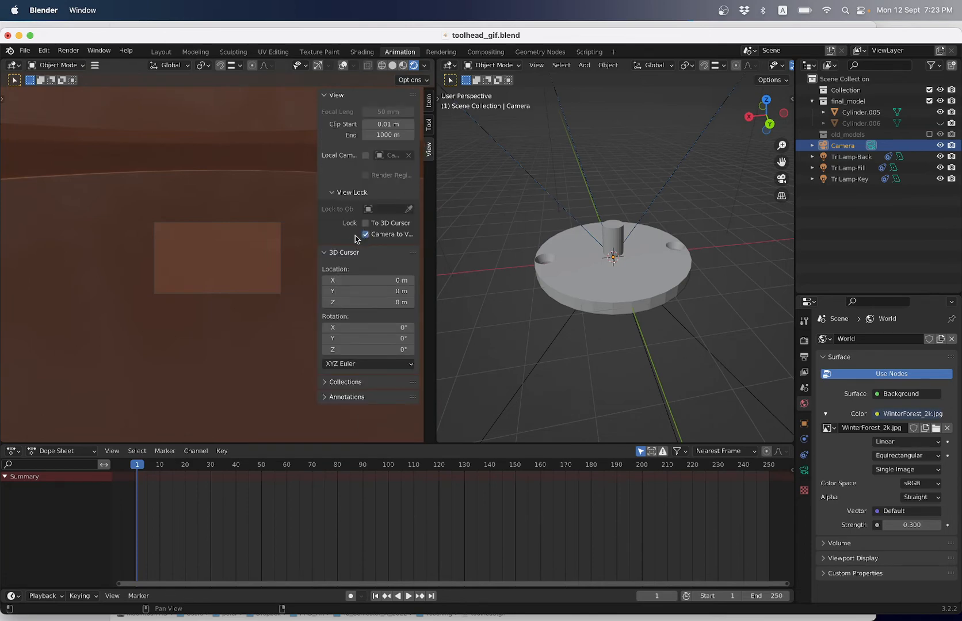
scroll(235, 255, "down", 15)
middle_click_drag(223, 253, 218, 248)
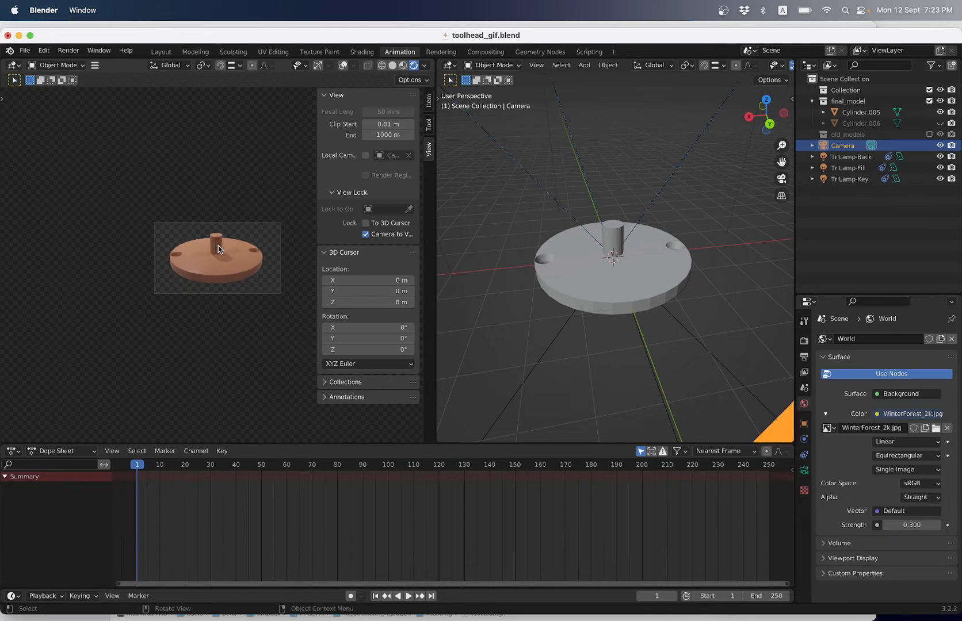
scroll(590, 303, "down", 5)
middle_click_drag(608, 295, 552, 288)
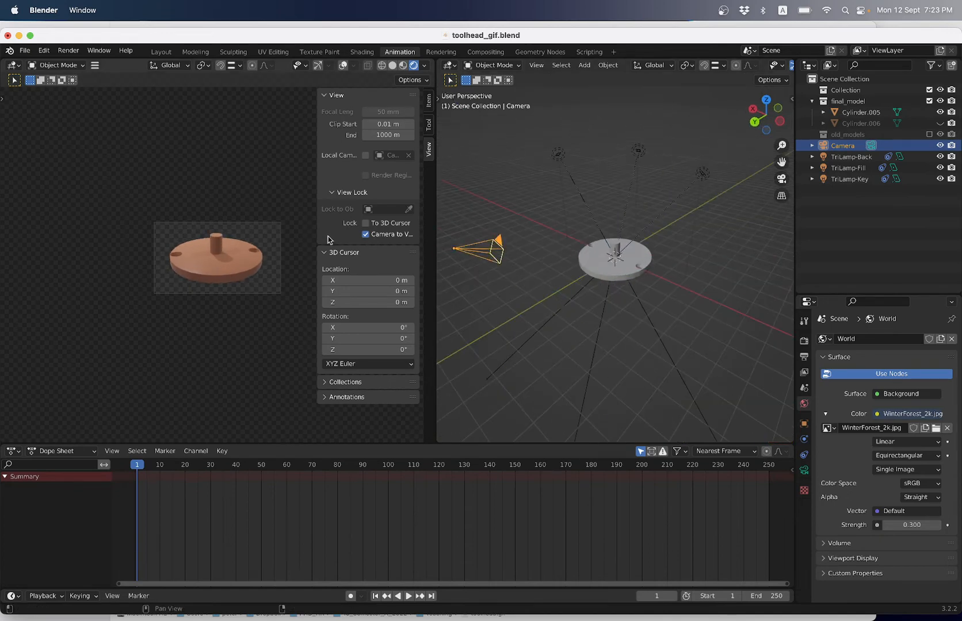
Turn off the Camera to View lock and enlarge the camera frame in the rendered preview.
key("n")
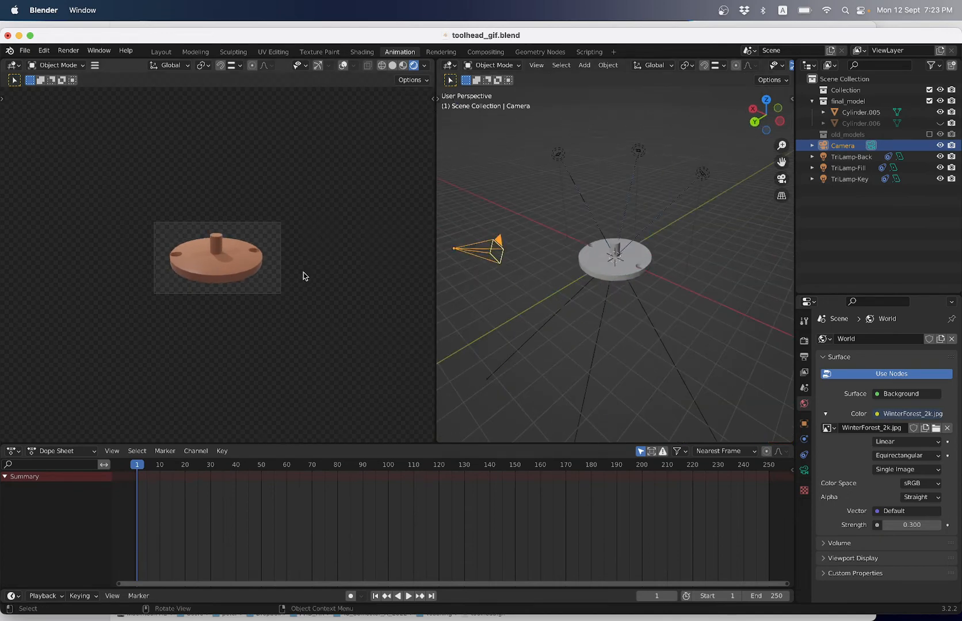
key("n")
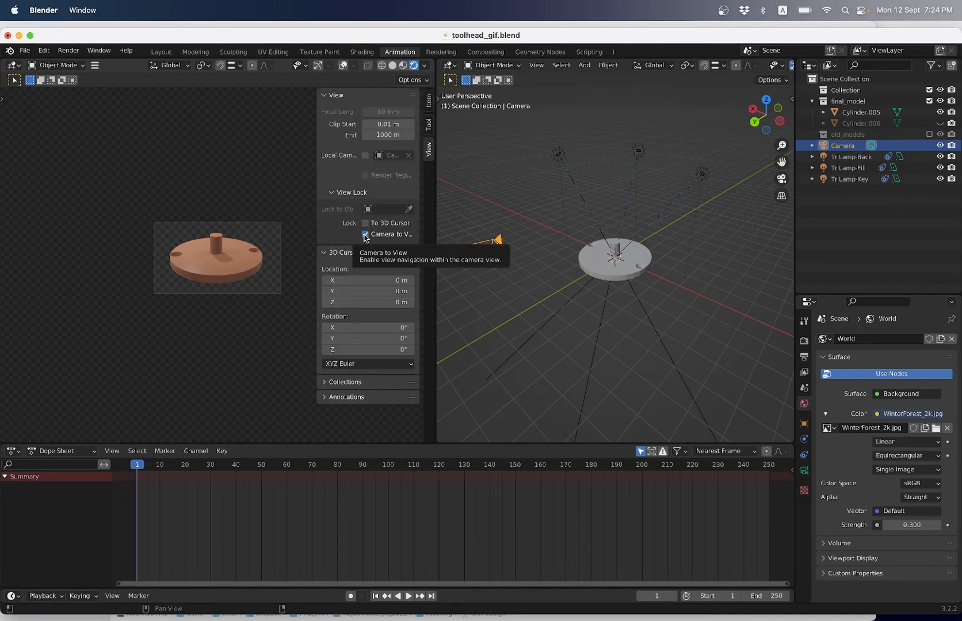
key("n")
key("n")
key("n")
key("n")
key("n")
key("n")
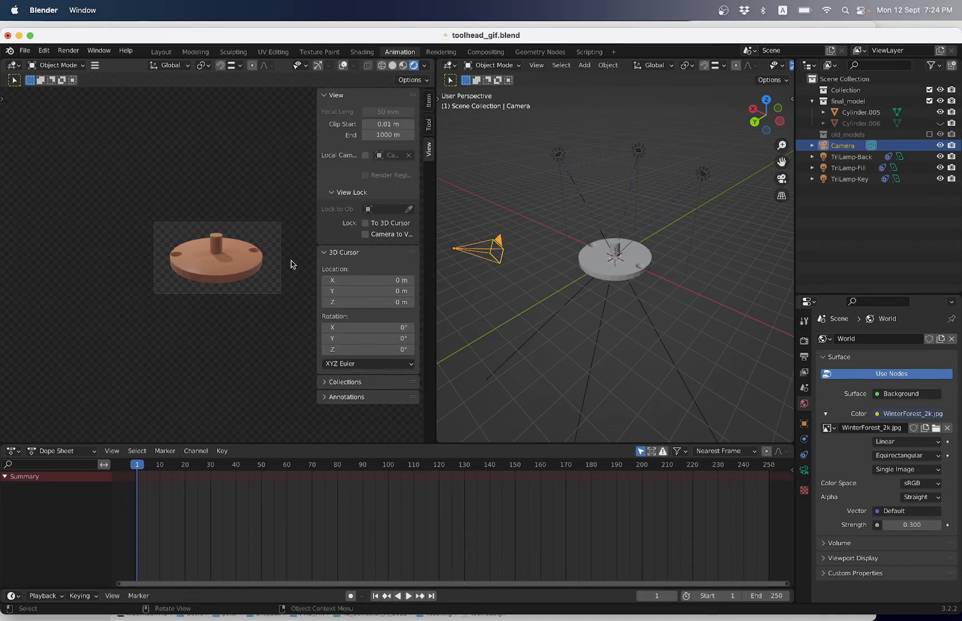
key("n")
scroll(291, 262, "up", 5)
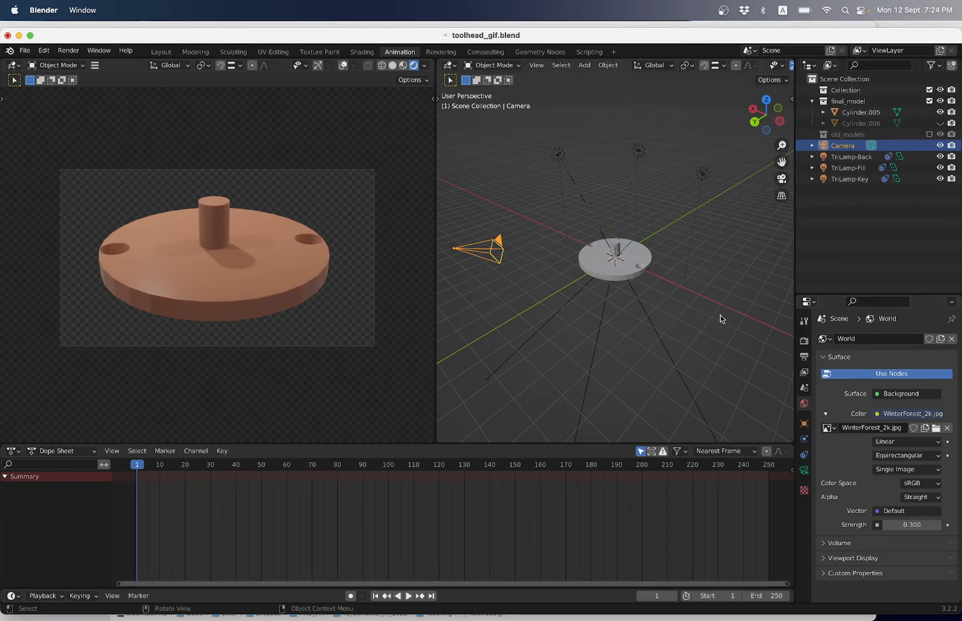
Enable Depth of Field for the new camera and set its F-Stop to 0.8.
left_click(804, 470)
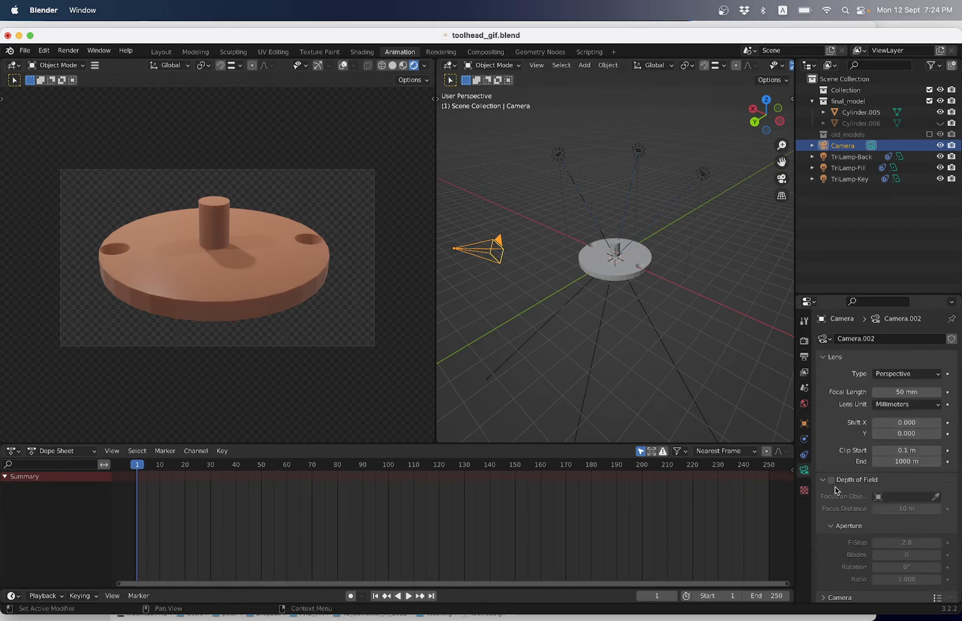
left_click(831, 480)
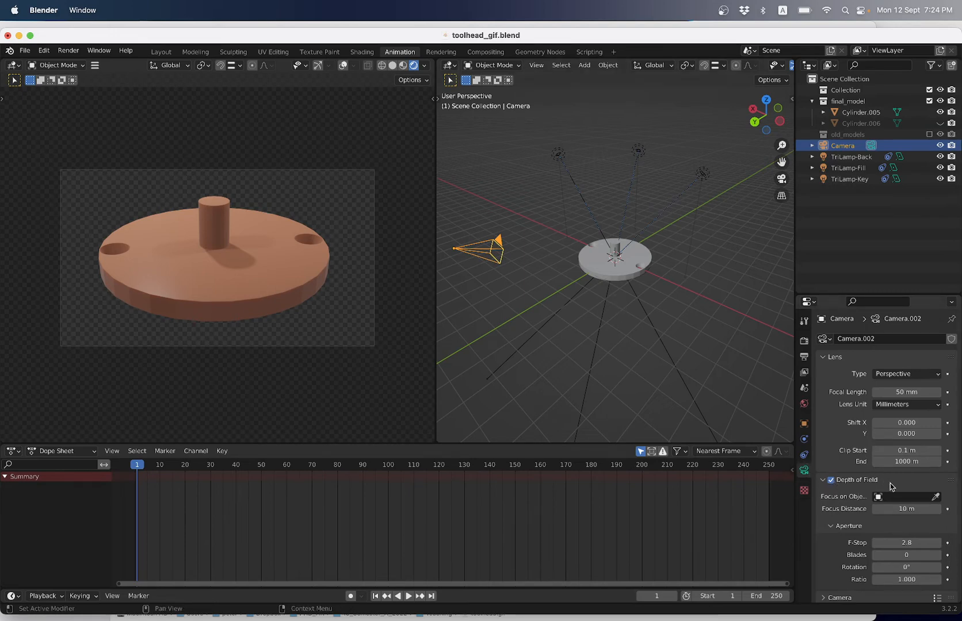
left_click(902, 543)
type("0.8")
key("Return")
Check the tool head's transform values, reselect the camera and set its focus distance to 13 m.
left_click(639, 274)
key("n")
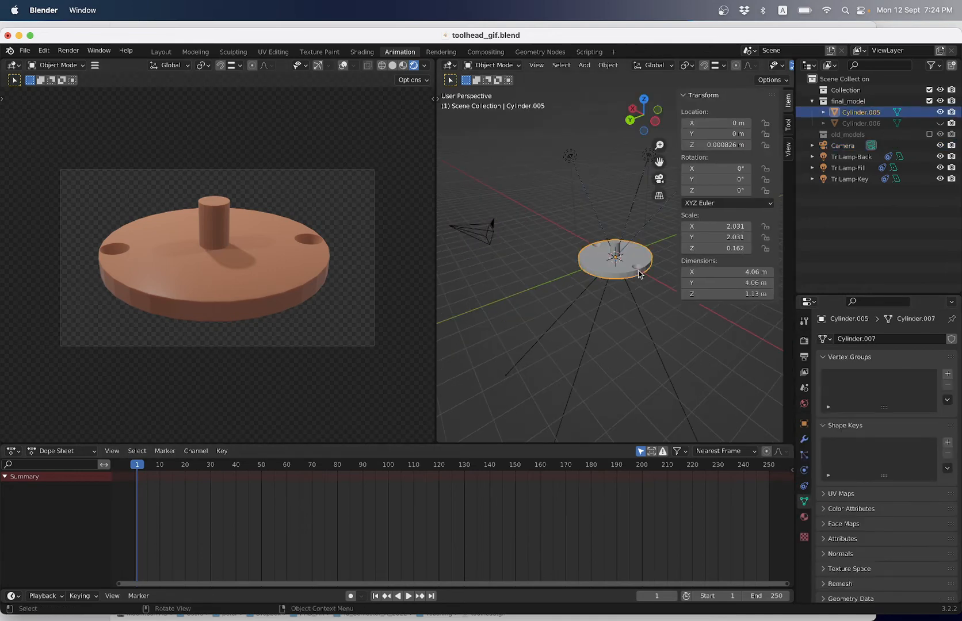
key("n")
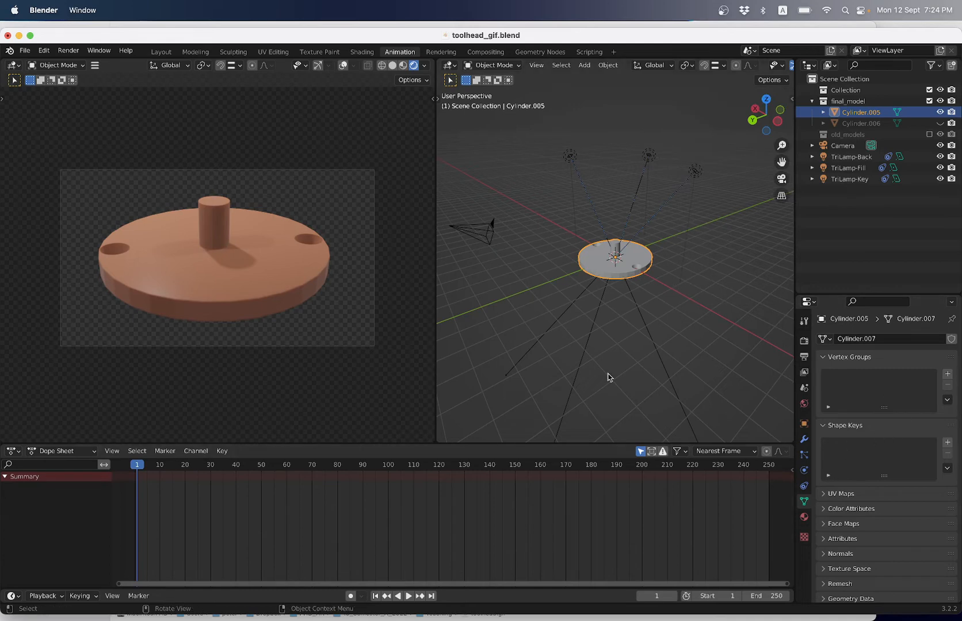
left_click(496, 243)
left_click(490, 236)
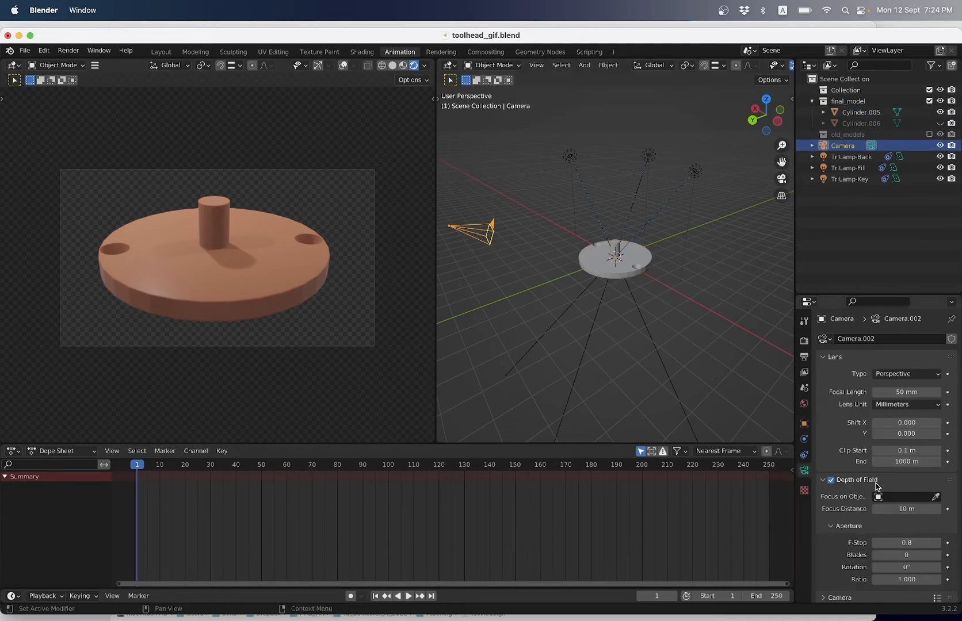
left_click(904, 506)
type("13")
key("Return")
Render a still image and inspect the blur on the tool head.
left_click(68, 50)
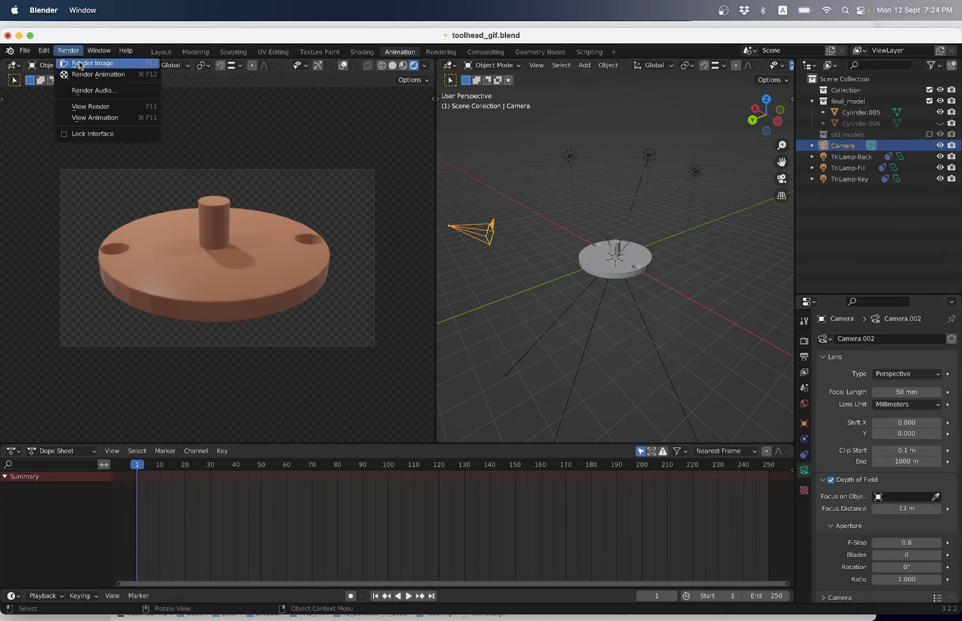
left_click(80, 63)
scroll(266, 172, "up", 4)
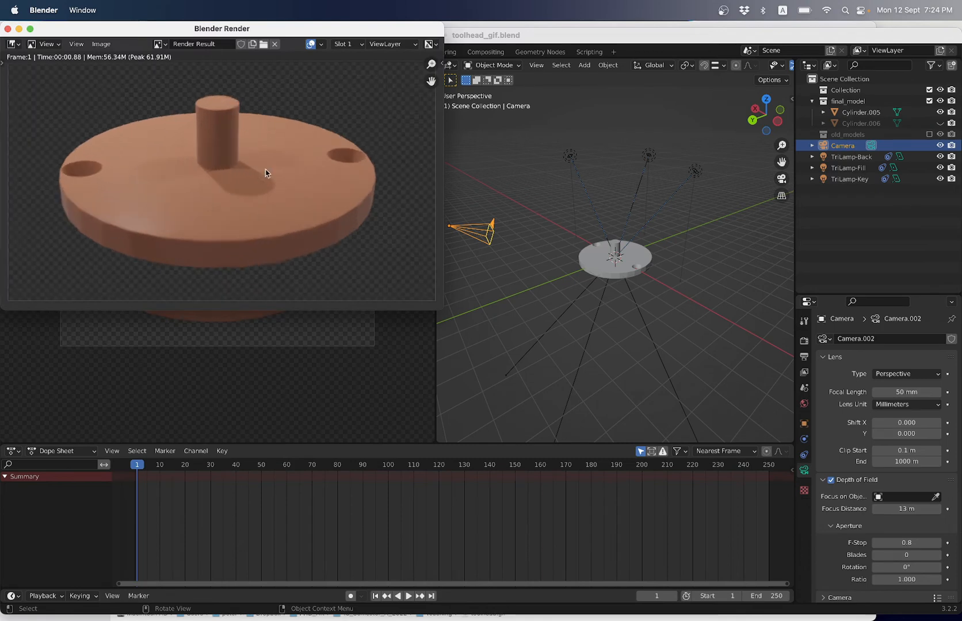
scroll(266, 172, "down", 1)
key("Escape")
Set the camera's focus distance to 10 m and its F-Stop to 1.2.
left_click(916, 508)
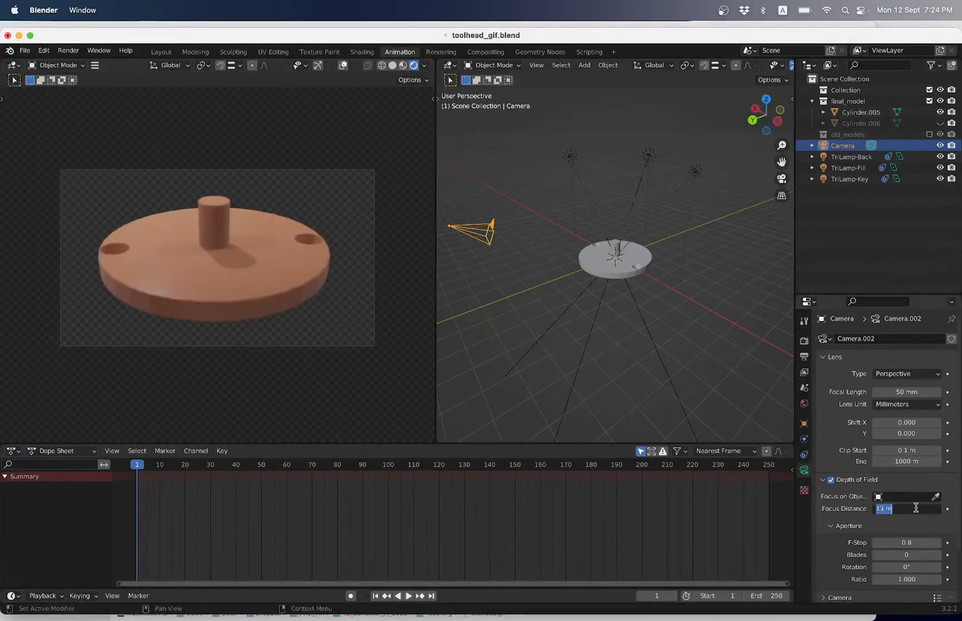
type("10")
key("Return")
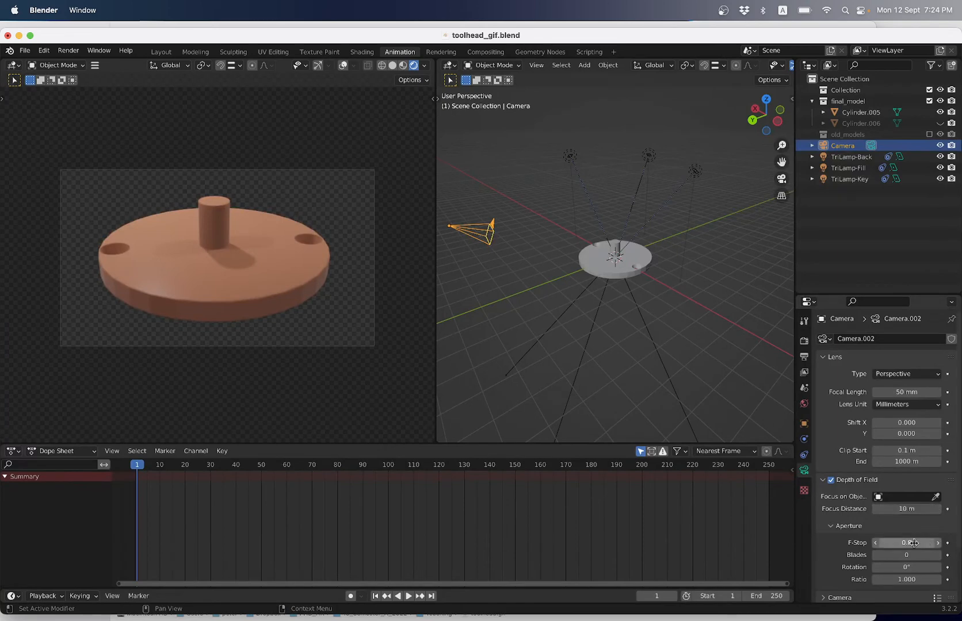
left_click(914, 543)
type("1.2")
key("Return")
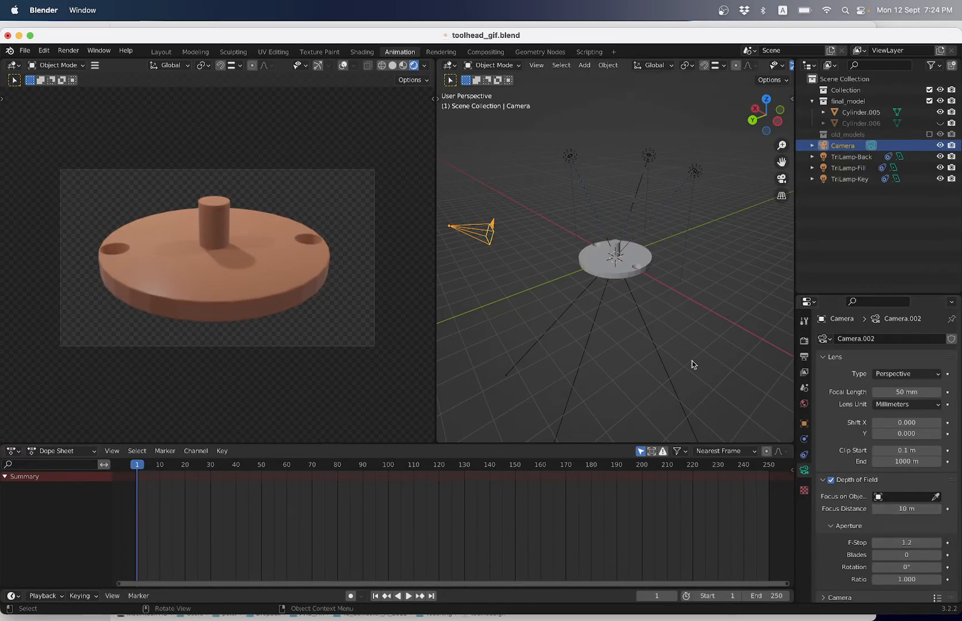
Render the still image again, examine the tool head in an enlarged render window and close it.
left_click(69, 50)
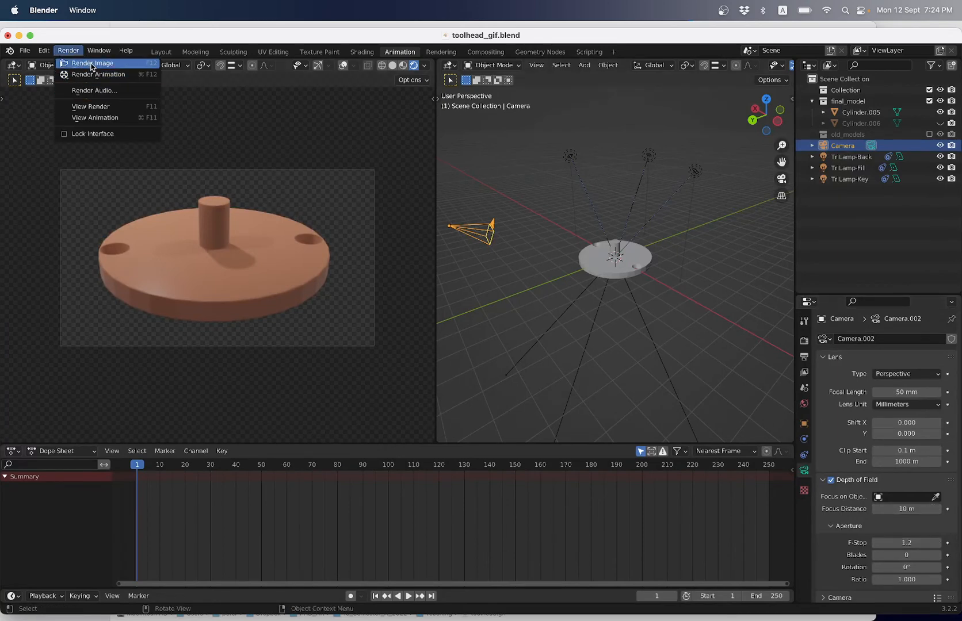
left_click(92, 63)
left_click_drag(229, 188, 487, 363)
scroll(348, 268, "up", 5)
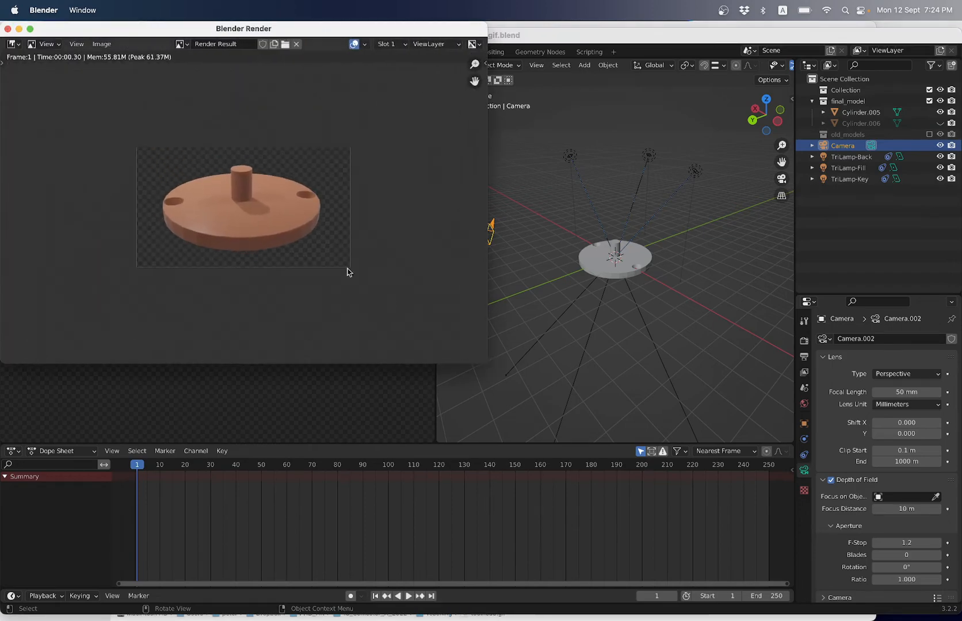
key("Home")
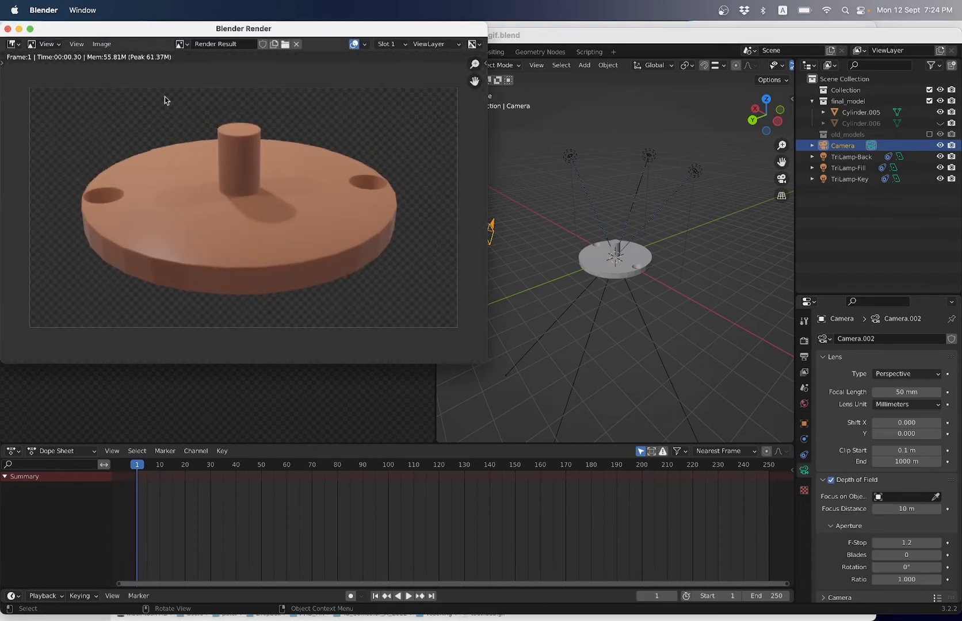
left_click(7, 28)
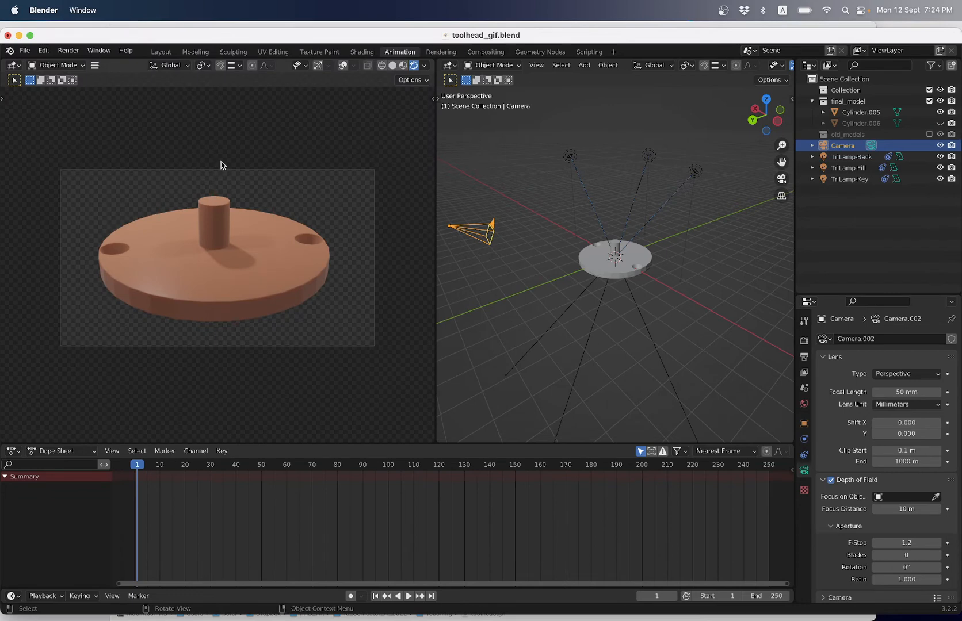
Compare the camera preview with Depth of Field switched off and on again.
left_click(831, 480)
left_click(830, 480)
mouse_move(617, 272)
middle_mouse_down()
mouse_move(619, 299)
mouse_move(616, 263)
middle_mouse_up()
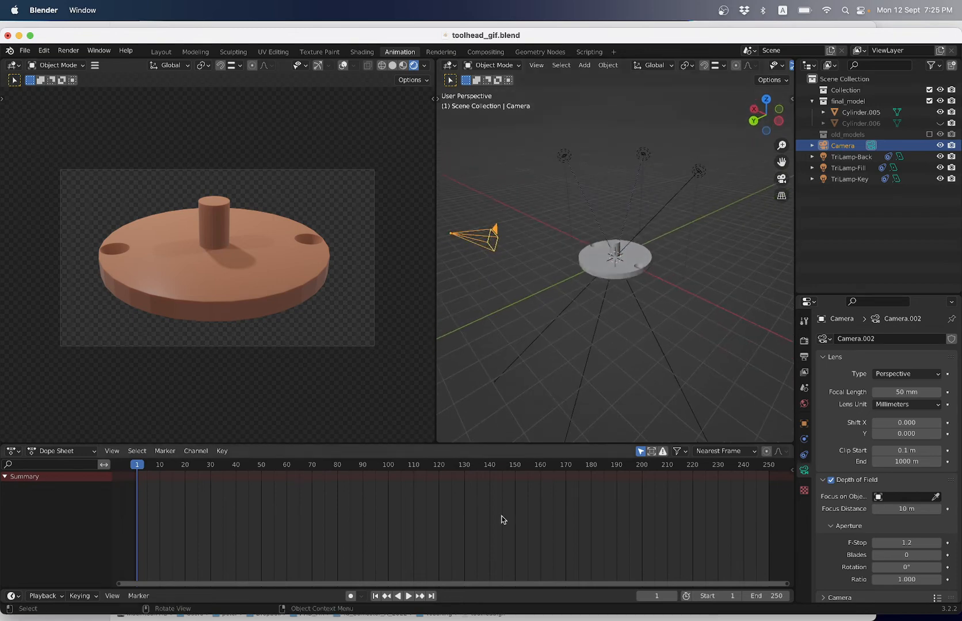
Set the animation's end frame to 50 and fit the shortened frame range in the timeline.
scroll(506, 519, "down", 4)
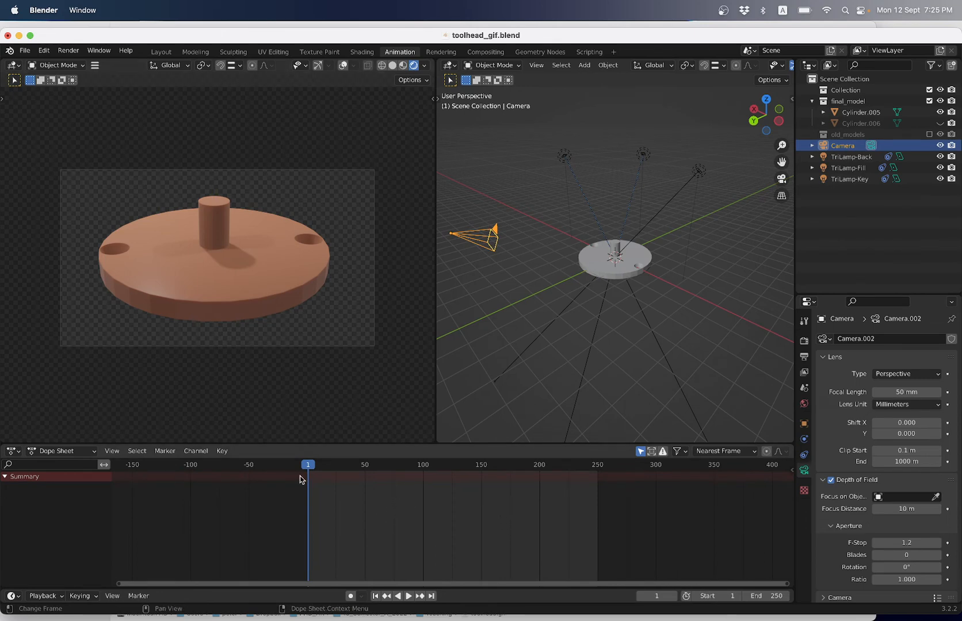
mouse_move(310, 470)
left_mouse_down()
mouse_move(532, 540)
mouse_move(601, 480)
mouse_move(354, 488)
mouse_move(310, 479)
left_mouse_up()
left_click(769, 596)
type("50")
key("Return")
scroll(294, 517, "up", 3)
mouse_move(294, 517)
middle_mouse_down()
mouse_move(473, 519)
mouse_move(407, 507)
mouse_move(440, 500)
middle_mouse_up()
scroll(472, 517, "up", 5)
scroll(408, 509, "up", 2)
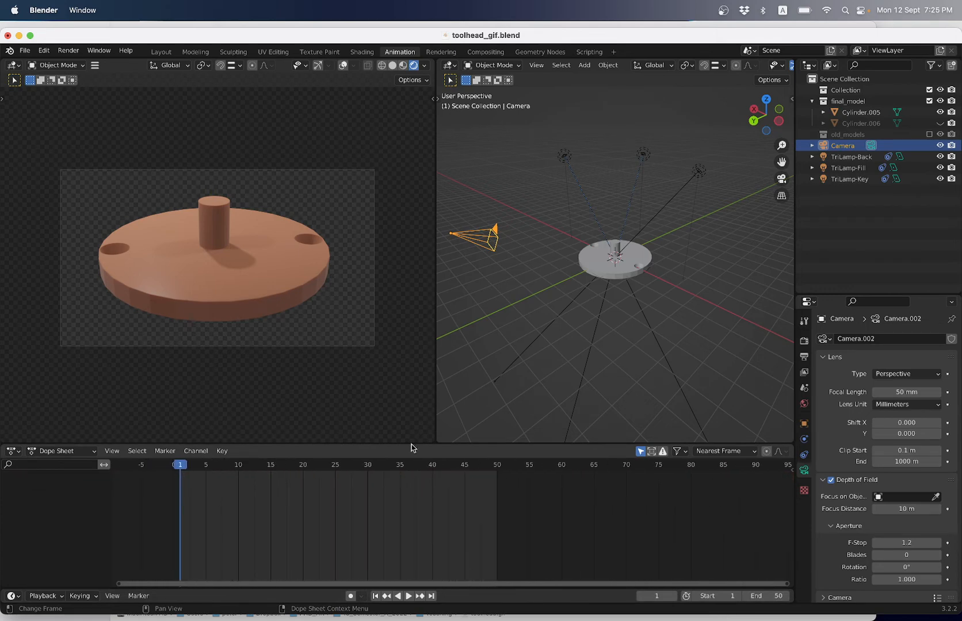
Select the tool head, show its transform values and insert a rotation keyframe at frame 1.
key("n")
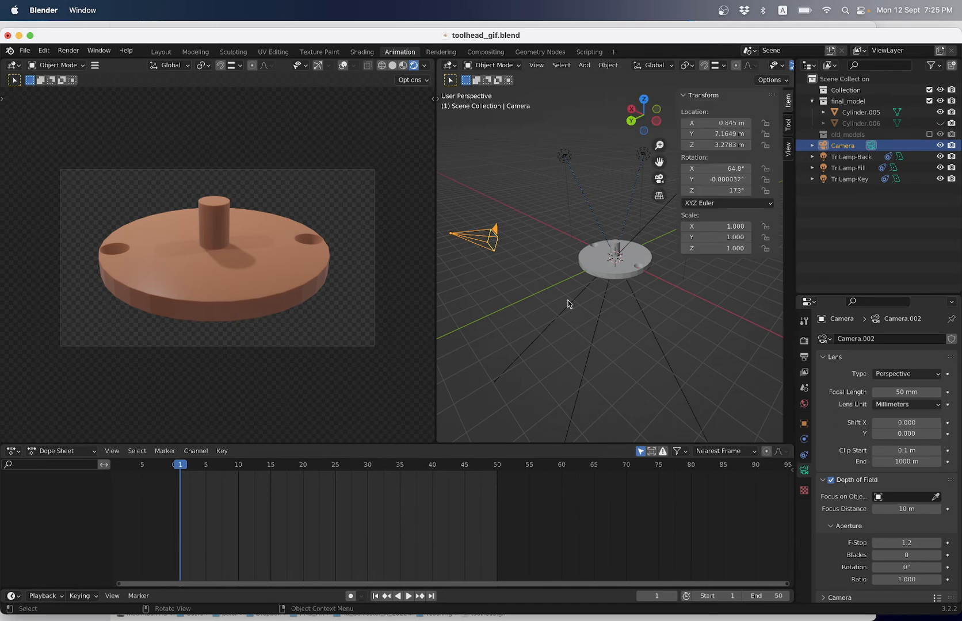
left_click(619, 274)
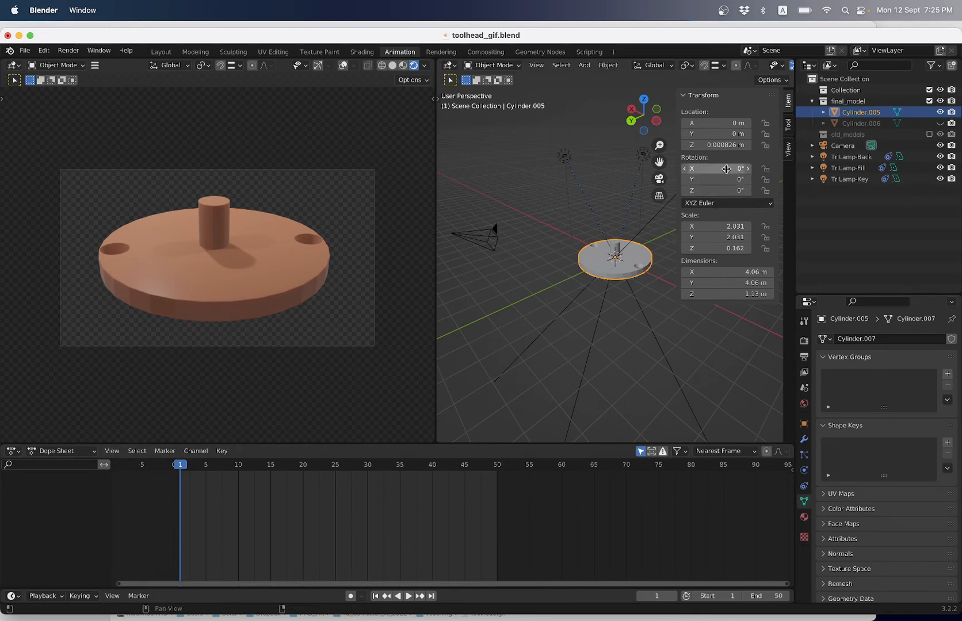
key("i")
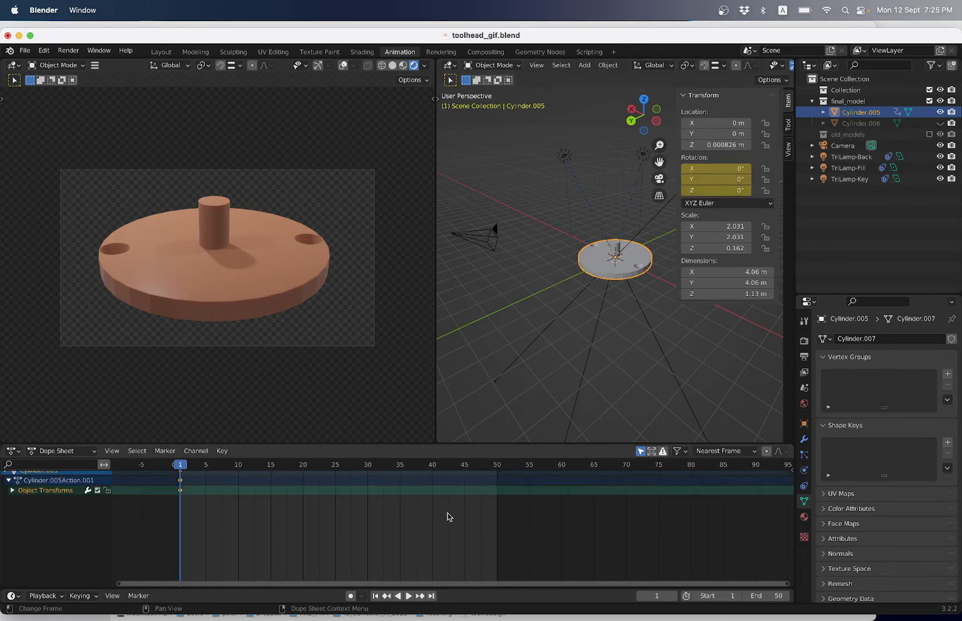
Set the tool head's Z rotation to 360° at frame 50 and keyframe the rotation.
left_click(431, 596)
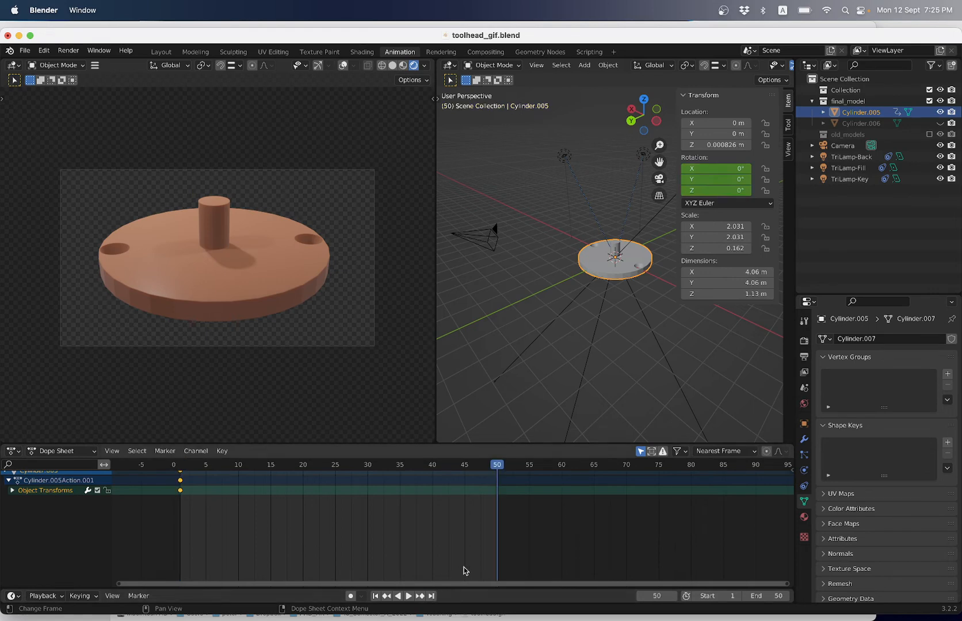
left_click(718, 191)
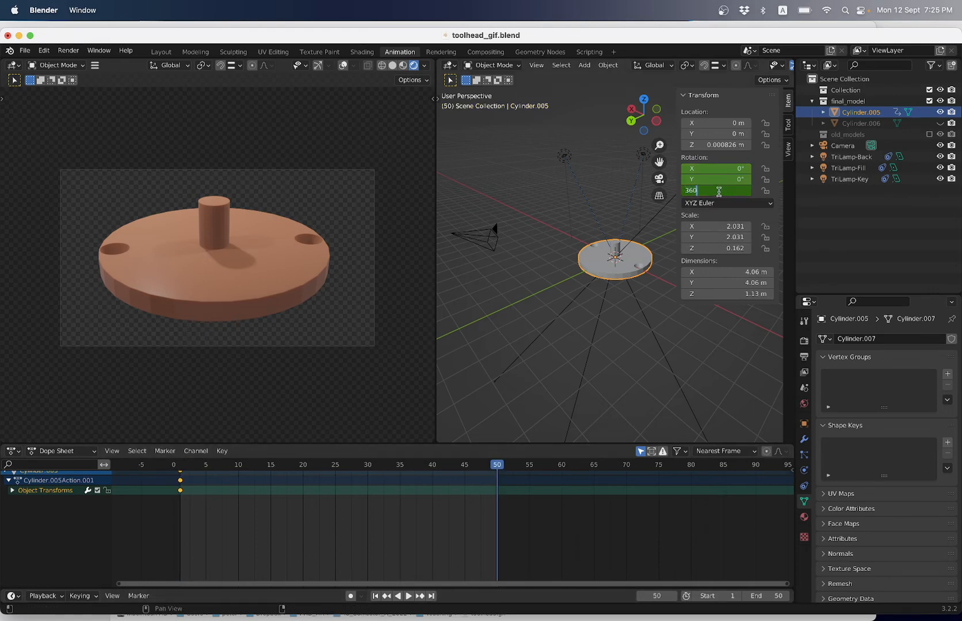
key("Return")
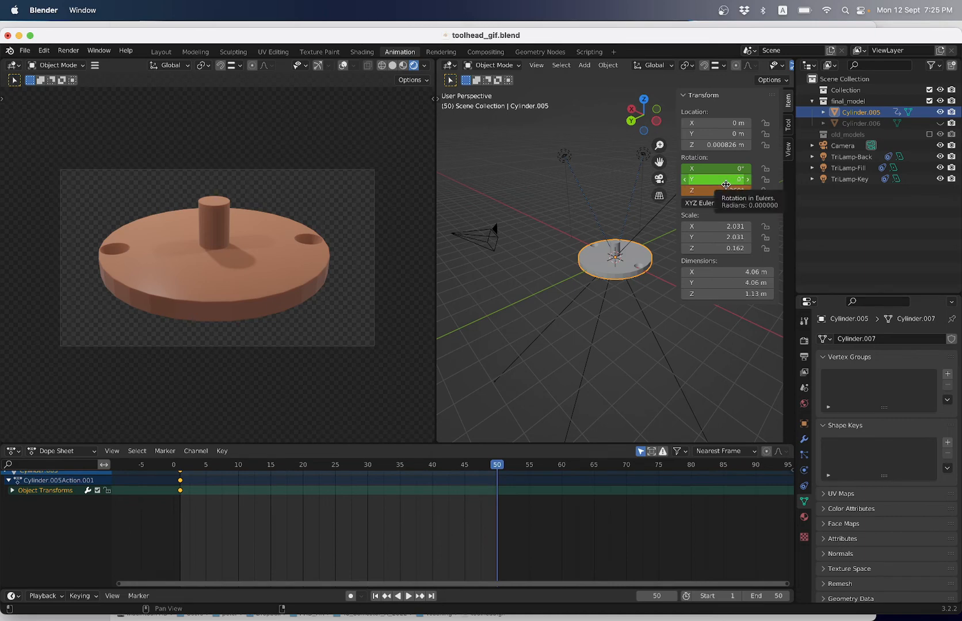
key("i")
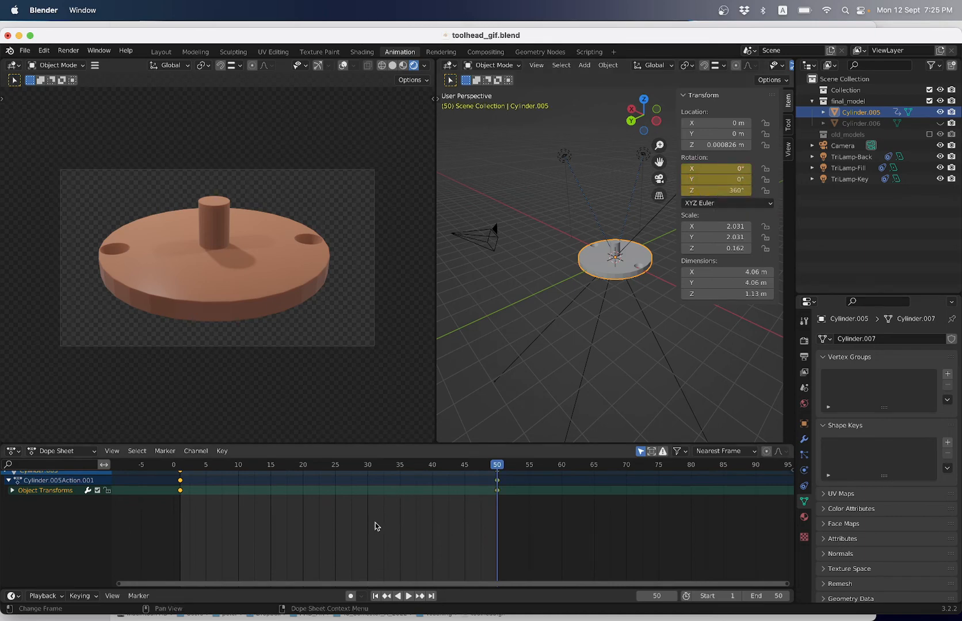
Play back the spin and set the rotation keyframes' interpolation mode to Linear.
key("space")
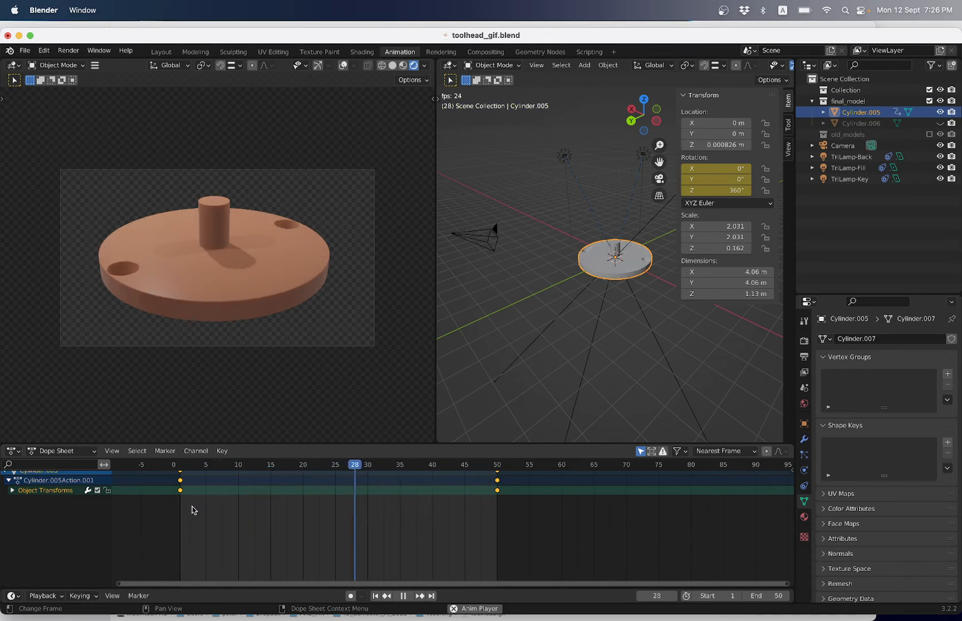
key("space")
right_click(180, 493)
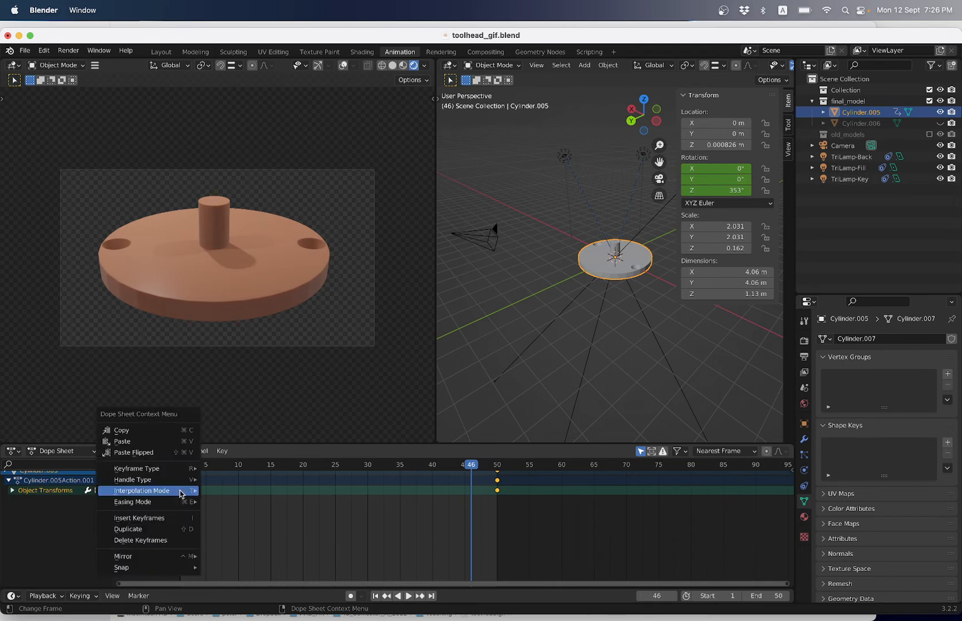
mouse_move(181, 492)
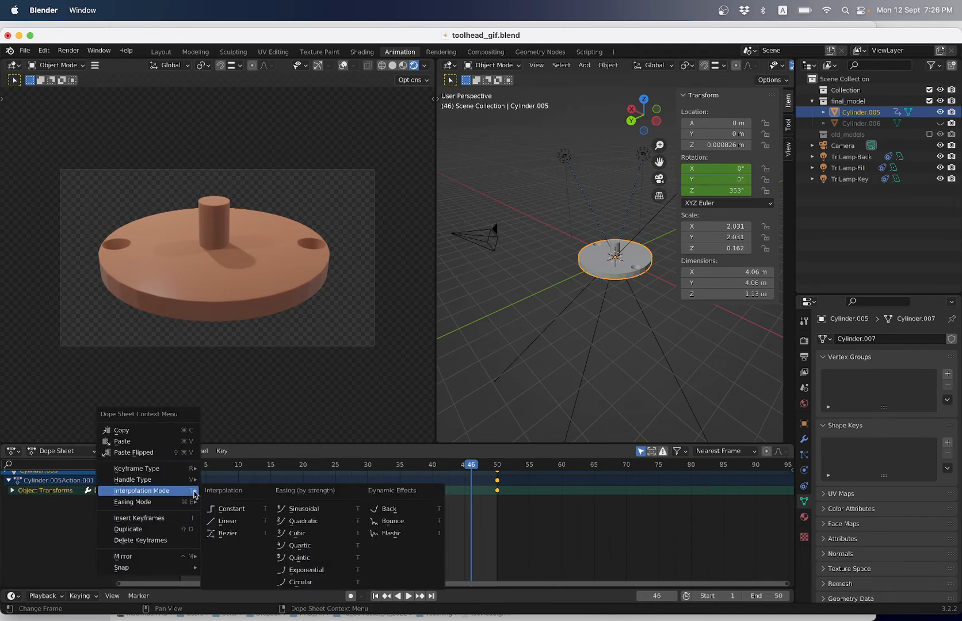
left_click(228, 521)
middle_click_drag(229, 523, 282, 521)
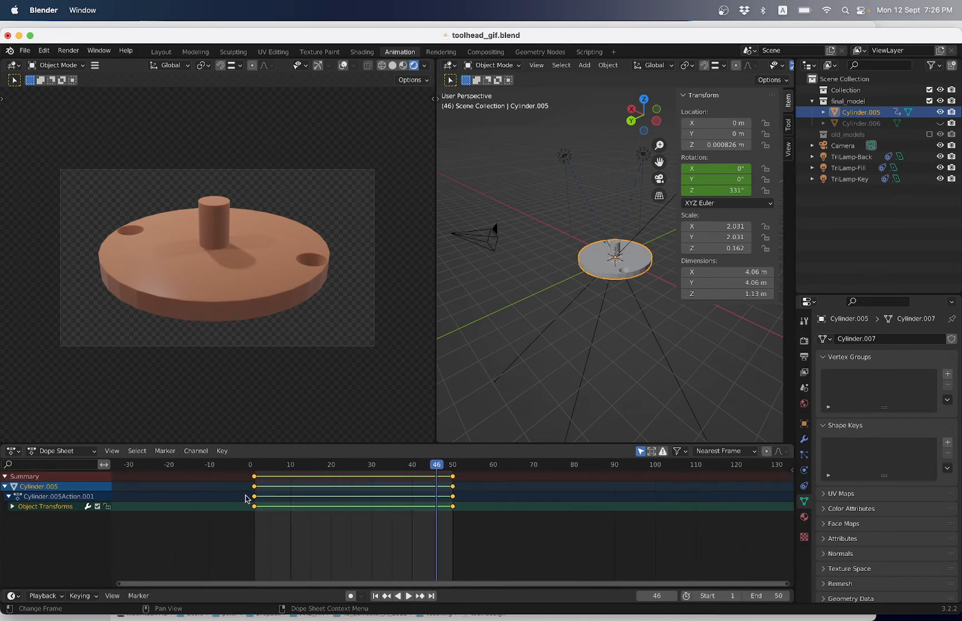
Reselect all the tool head's keyframes, apply Linear interpolation again and preview the spin.
left_click(243, 533)
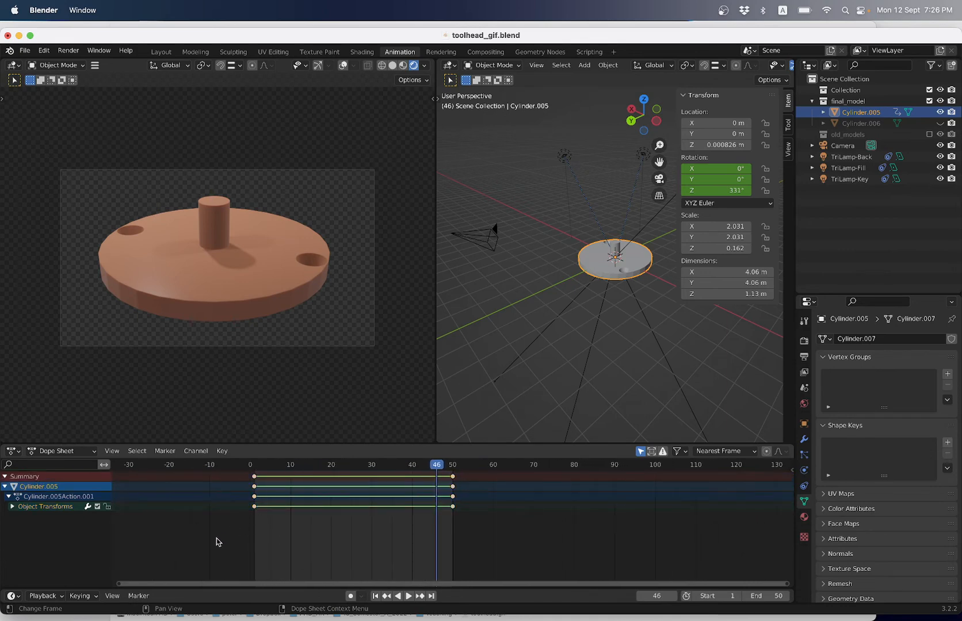
left_click_drag(216, 542, 482, 476)
right_click(428, 496)
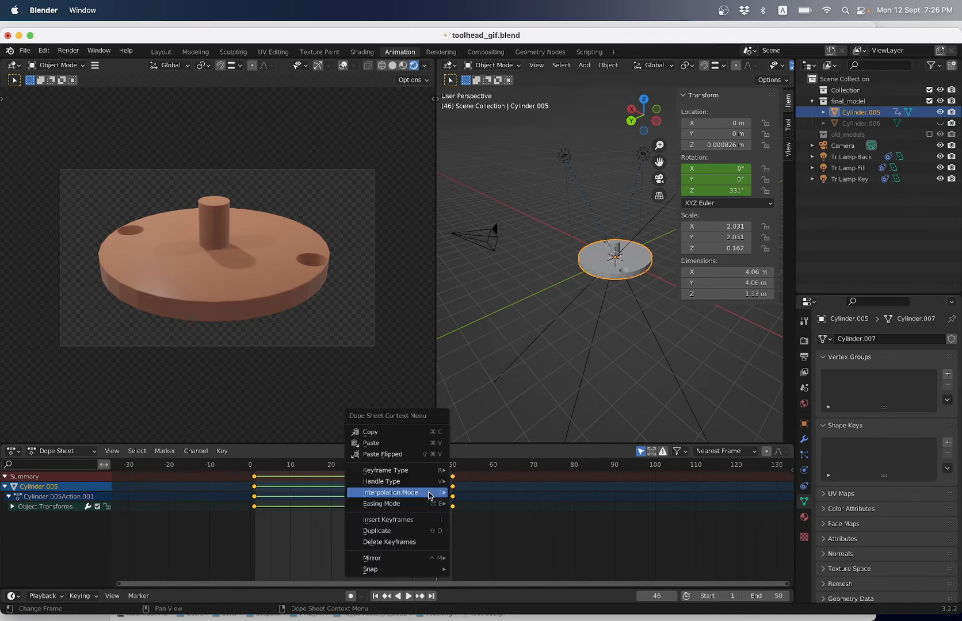
mouse_move(435, 493)
left_click(465, 522)
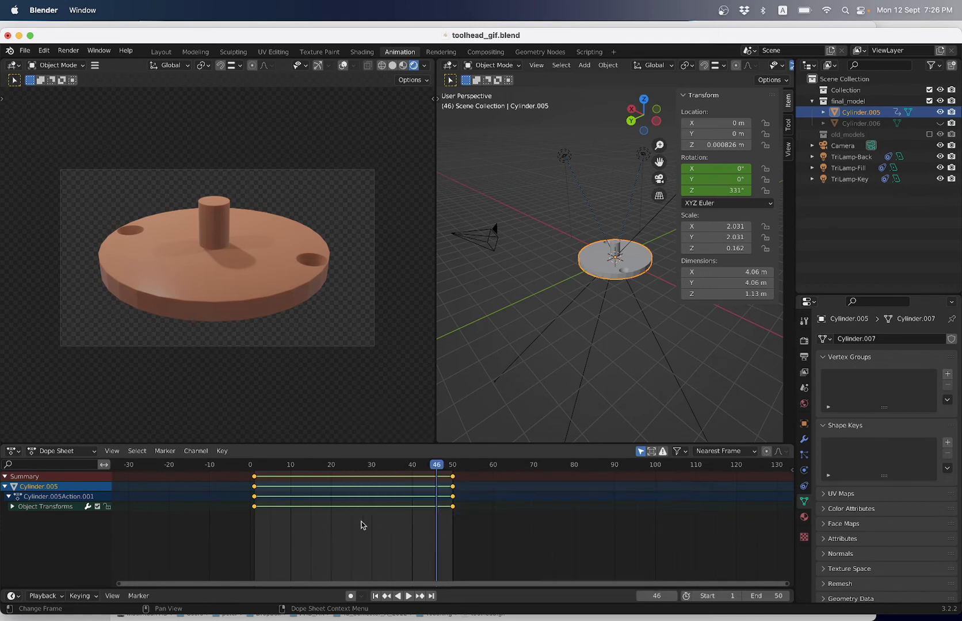
key("space")
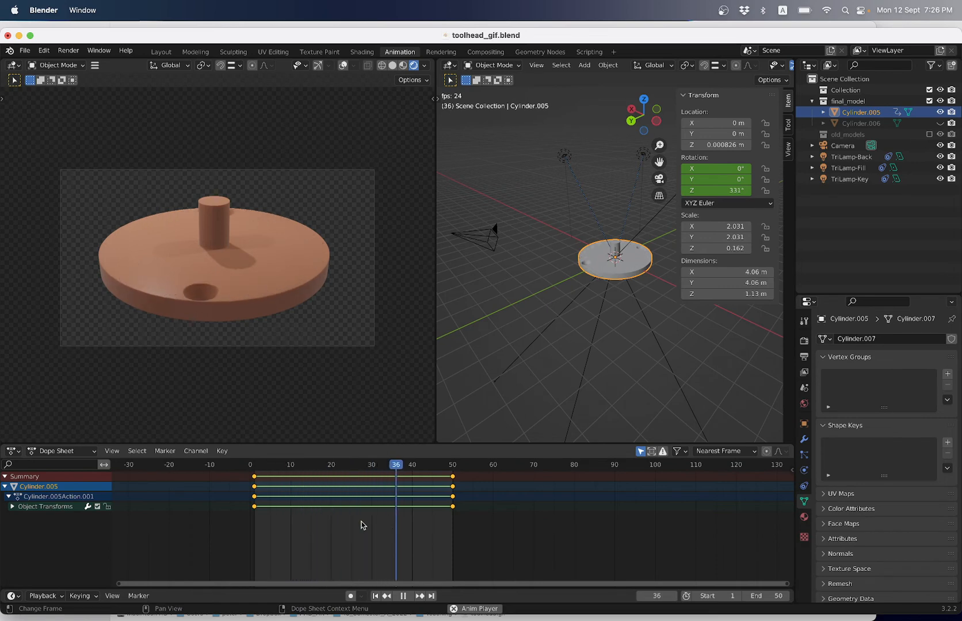
key("space")
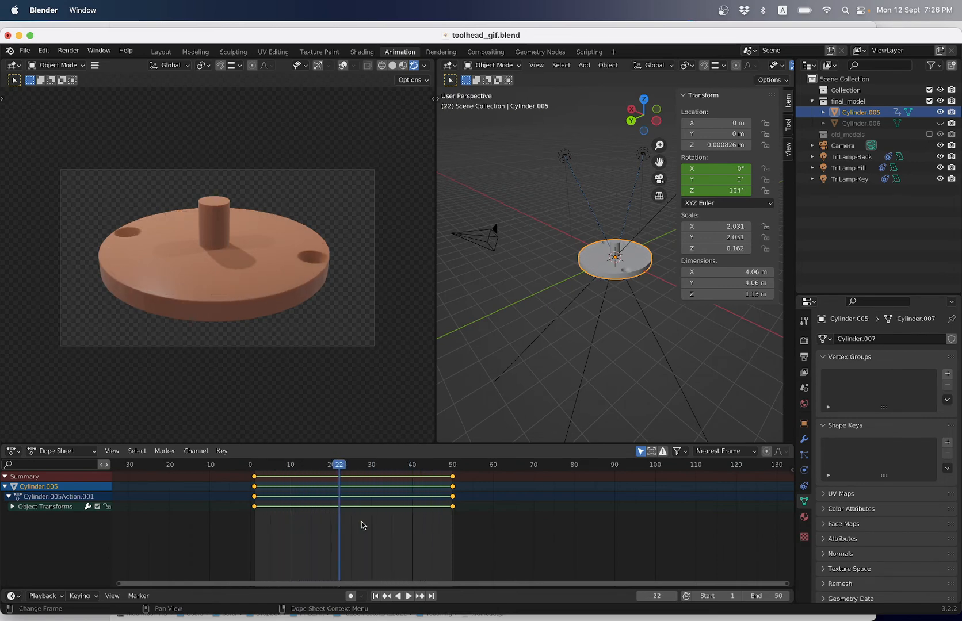
Set the tool head's Y rotation to -15° at frame 1 and keyframe the rotation.
key("shift+Left")
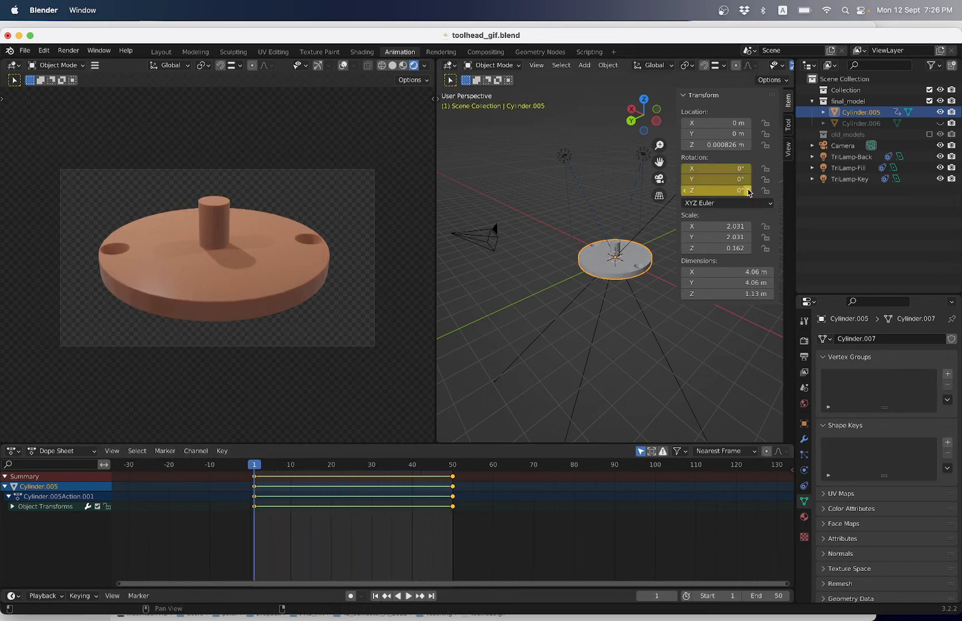
left_click(733, 179)
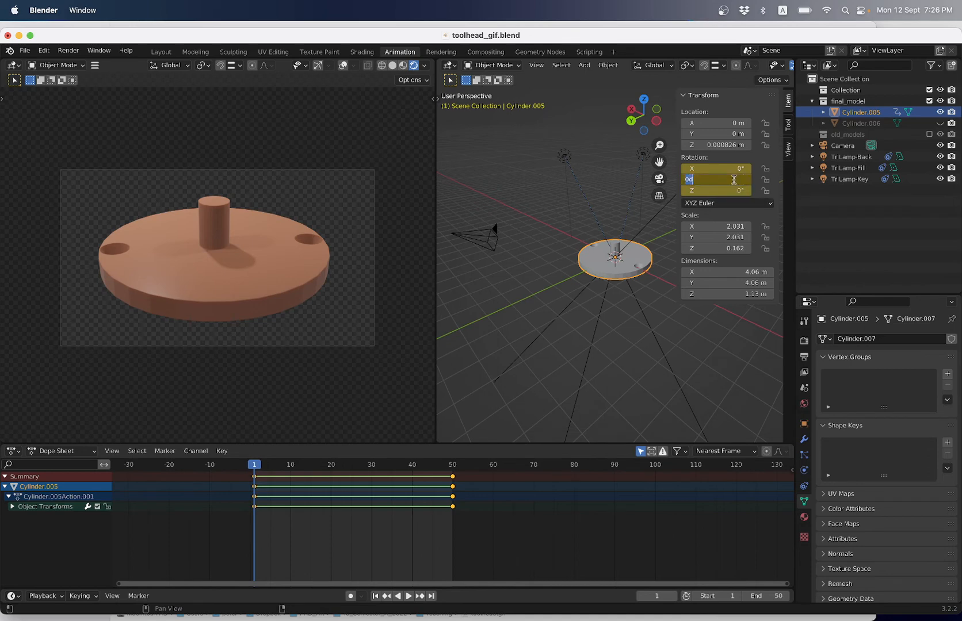
type("-10")
key("Return")
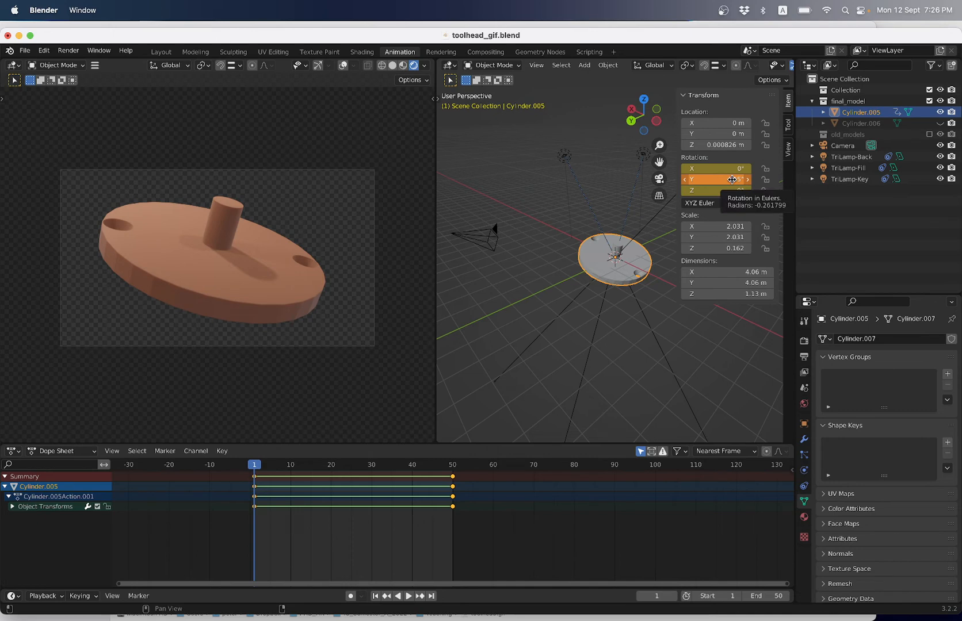
key("i")
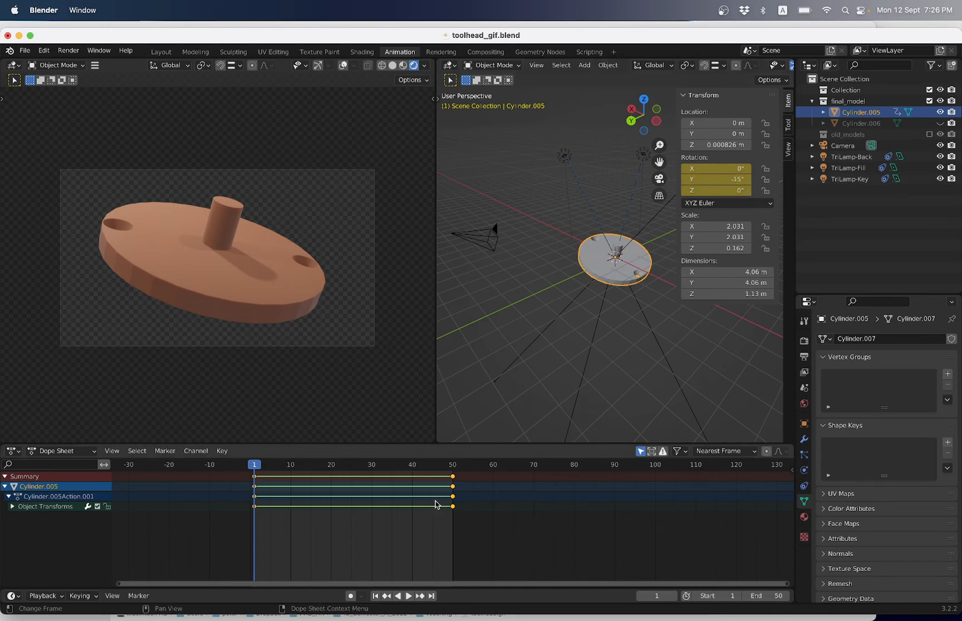
Set the tool head's Y rotation to -15° at frame 50 and keyframe the rotation.
key("shift+Right")
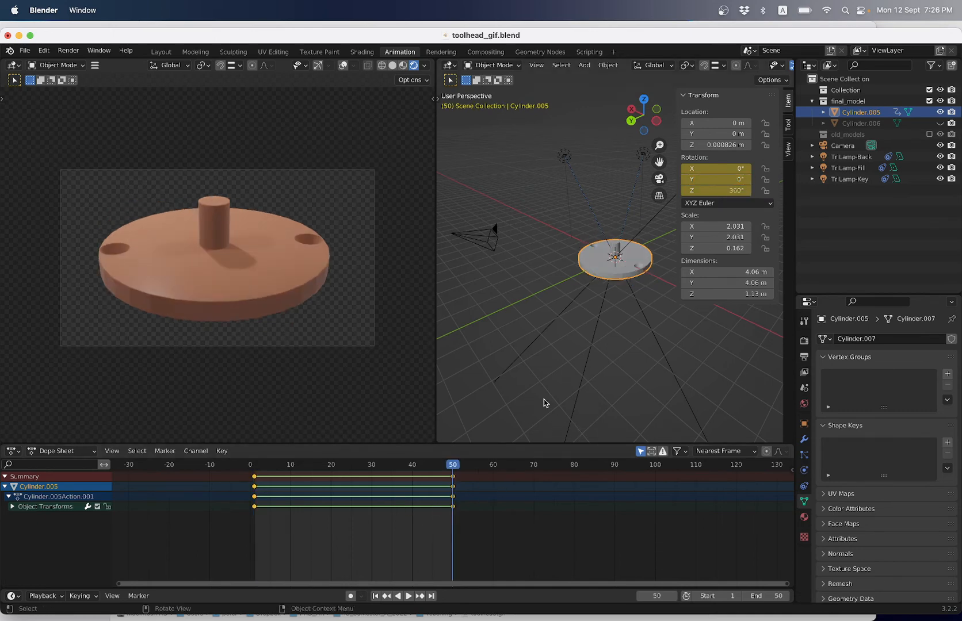
left_click(711, 169)
key("Tab")
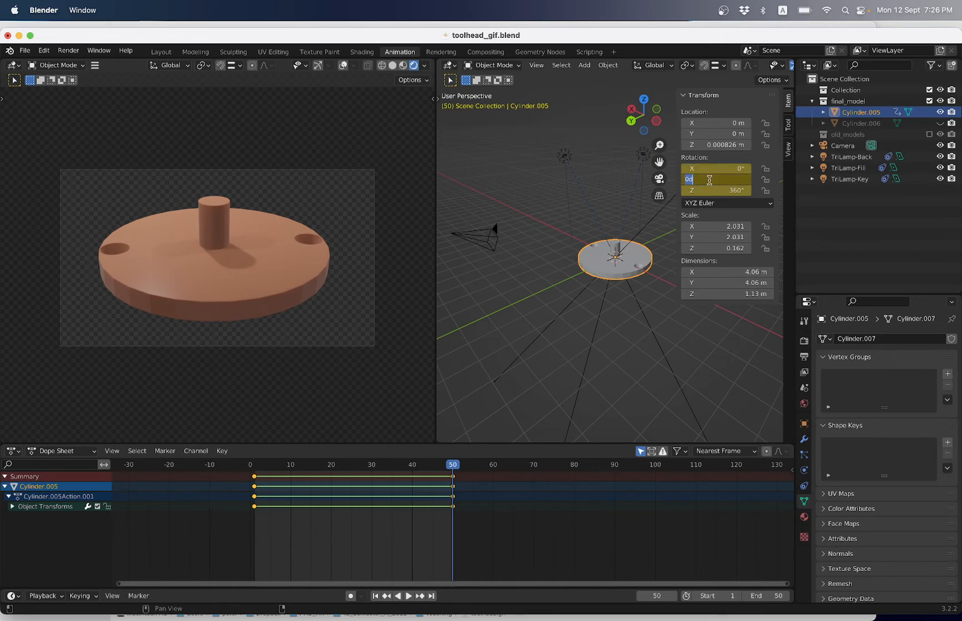
key("Return")
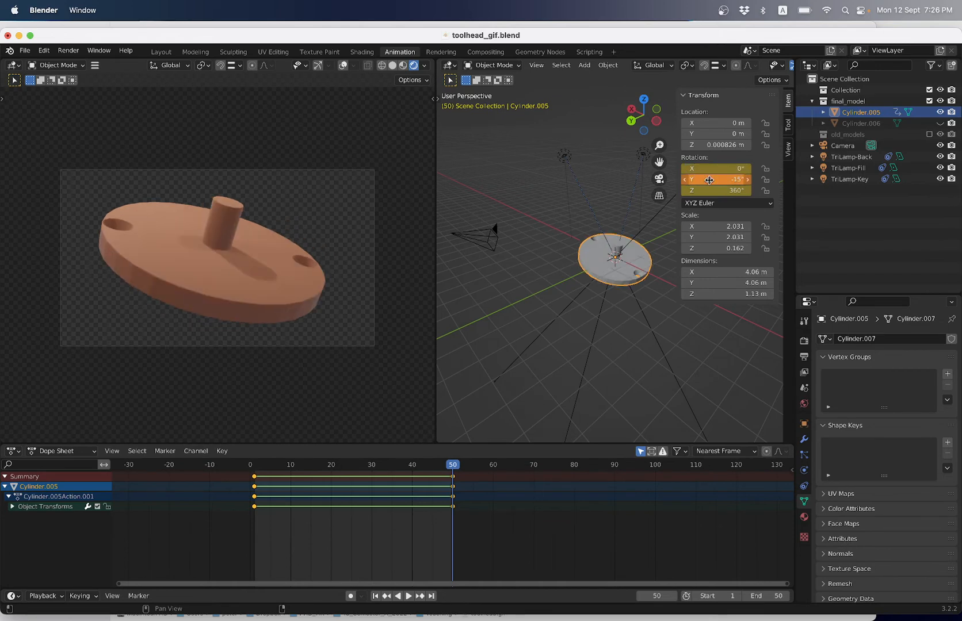
key("i")
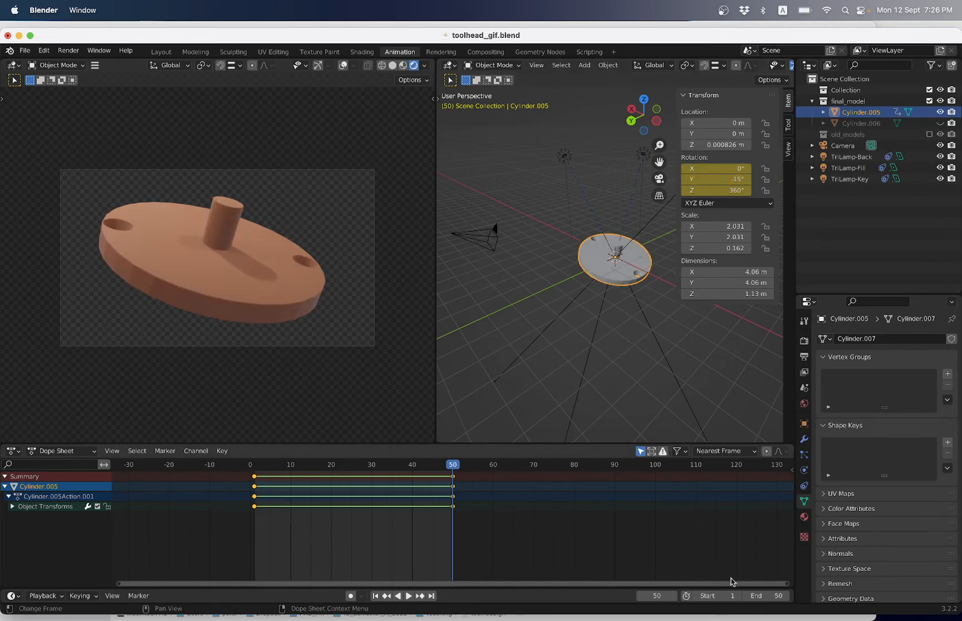
Set the tool head's Y rotation to 15° at frame 25 and keyframe the rotation.
left_click(662, 596)
type("25")
key("Return")
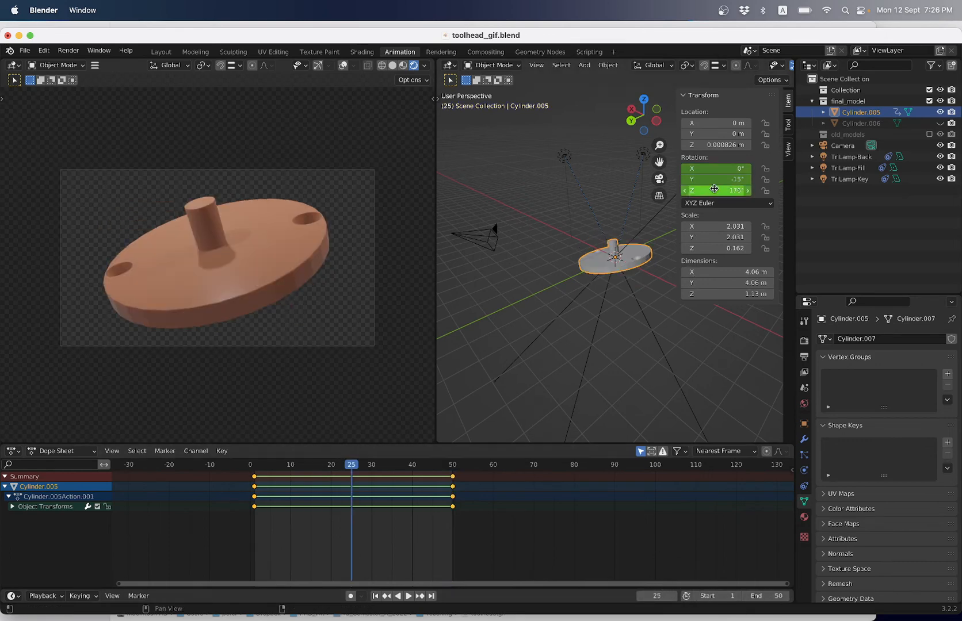
left_click(728, 179)
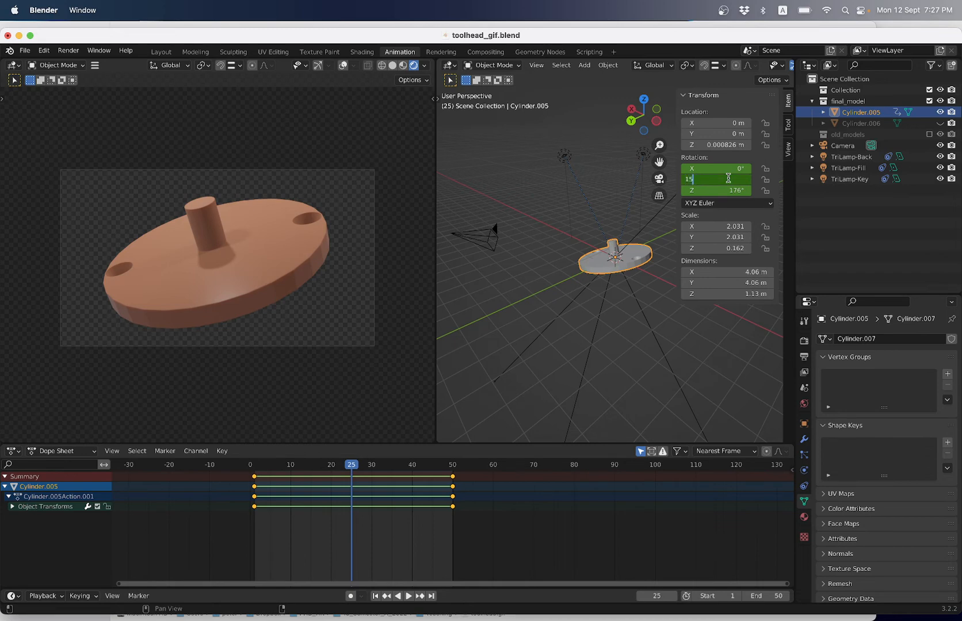
type("15")
key("Return")
key("i")
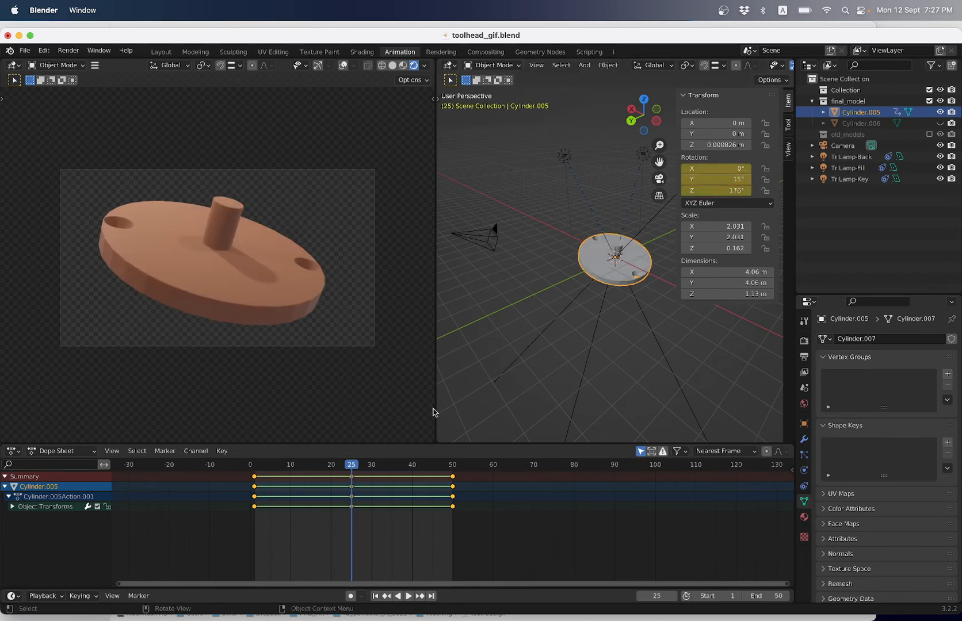
Preview the tilting spin from frame 1, set all three keyframes' interpolation to Linear and play it back again.
left_click(375, 595)
key("space")
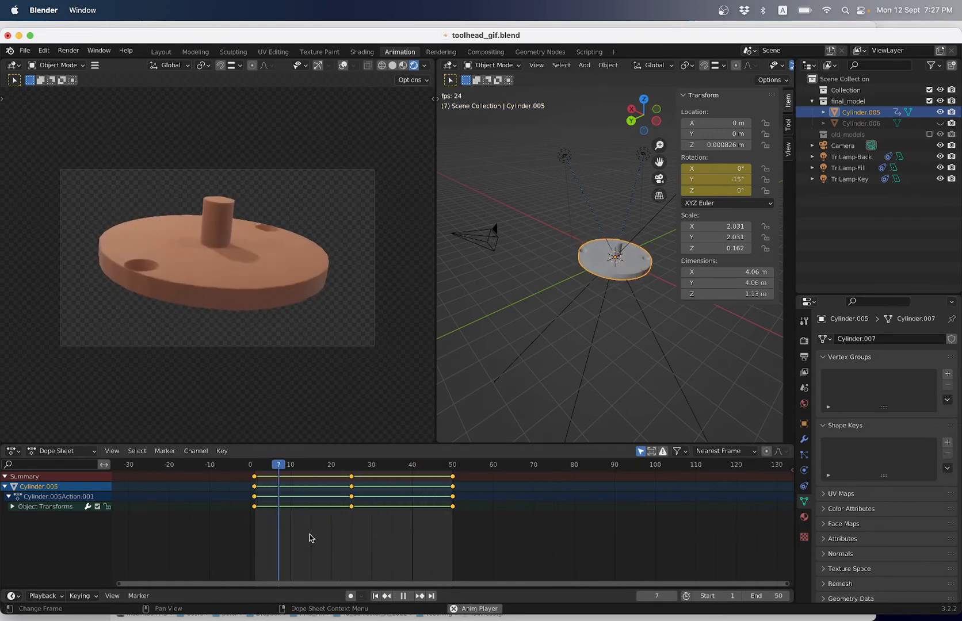
key("space")
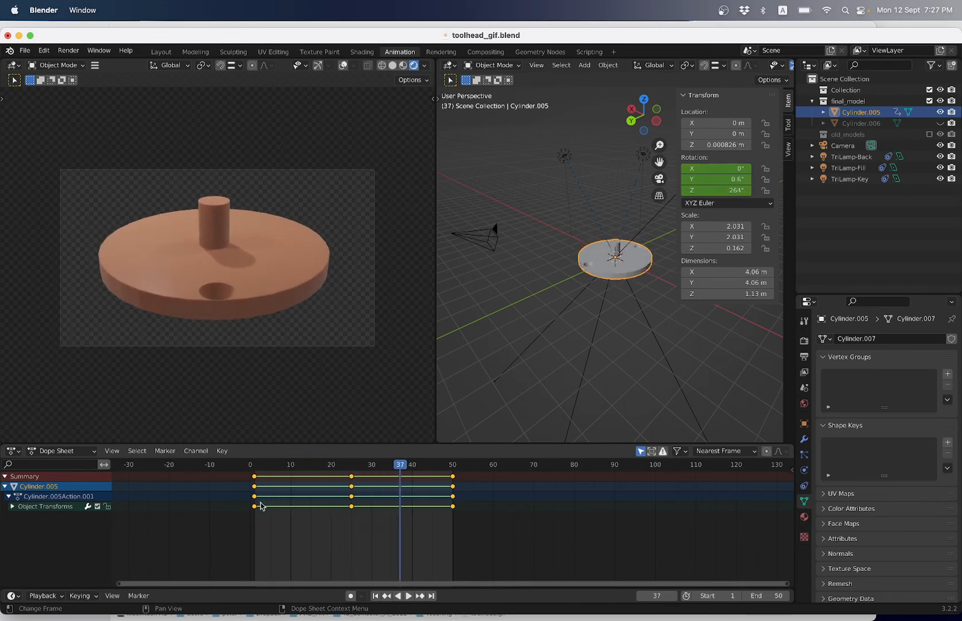
left_click_drag(216, 550, 485, 471)
right_click(350, 490)
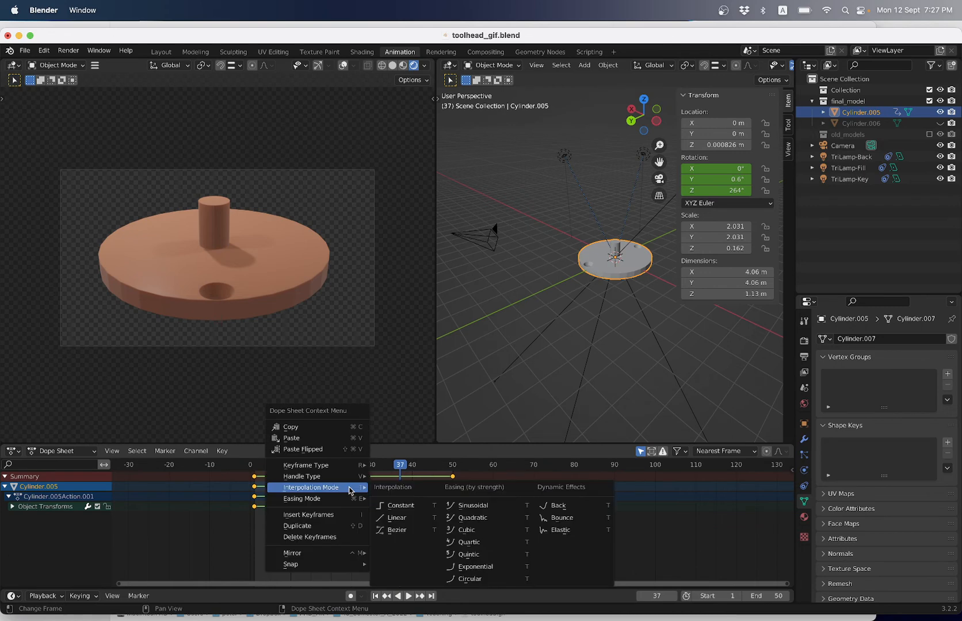
left_click(382, 516)
key("space")
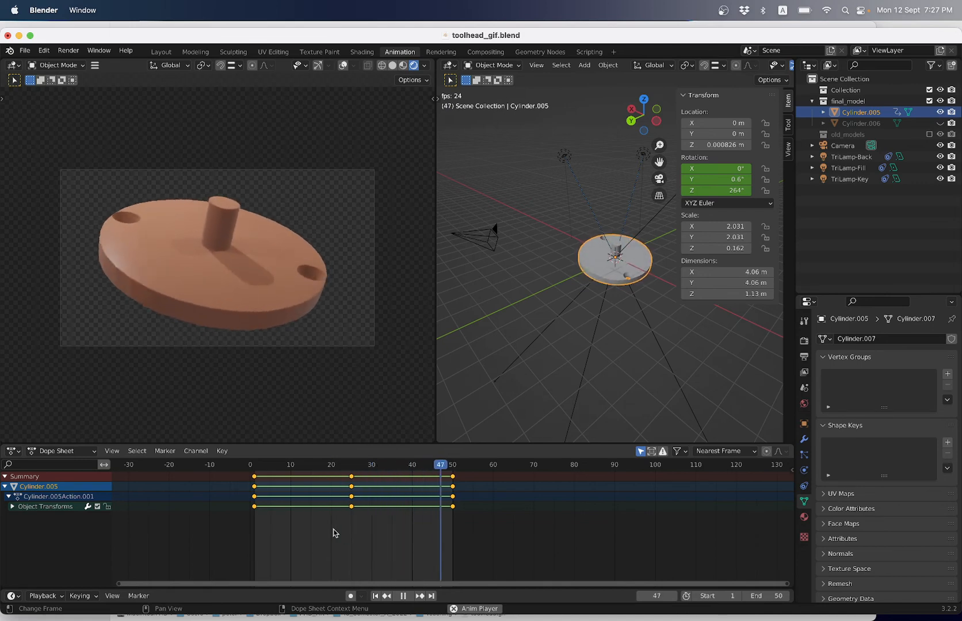
key("space")
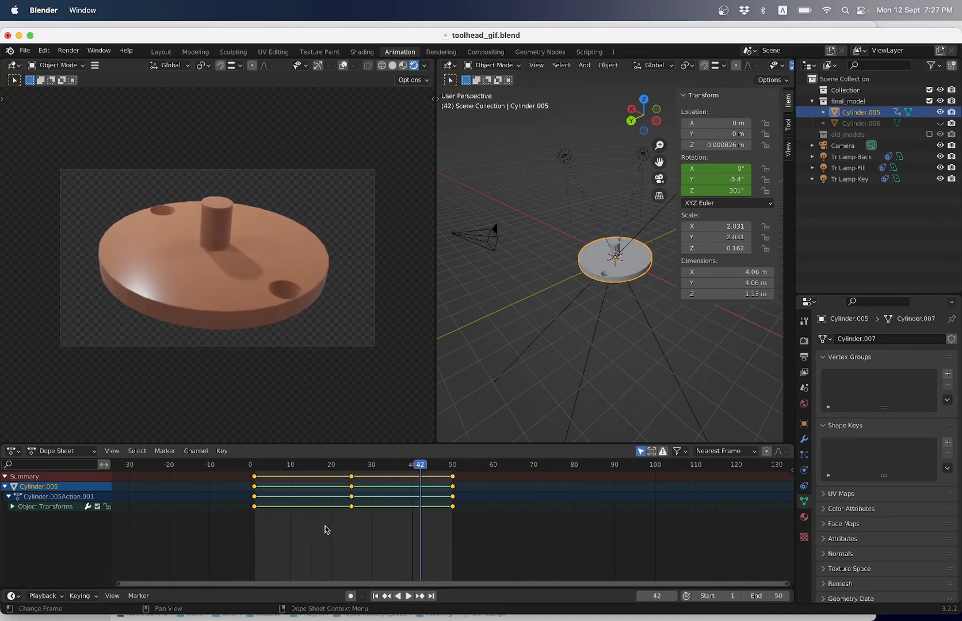
Create a folder named toolHeadframes_2 inside the Teaching folder and set it as the render output path.
left_click(804, 341)
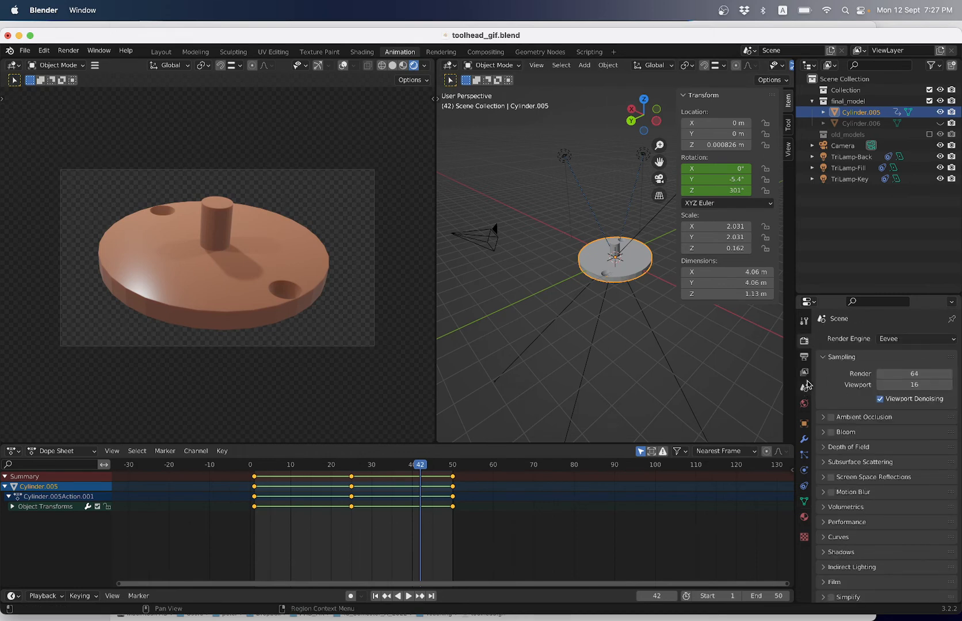
left_click(805, 358)
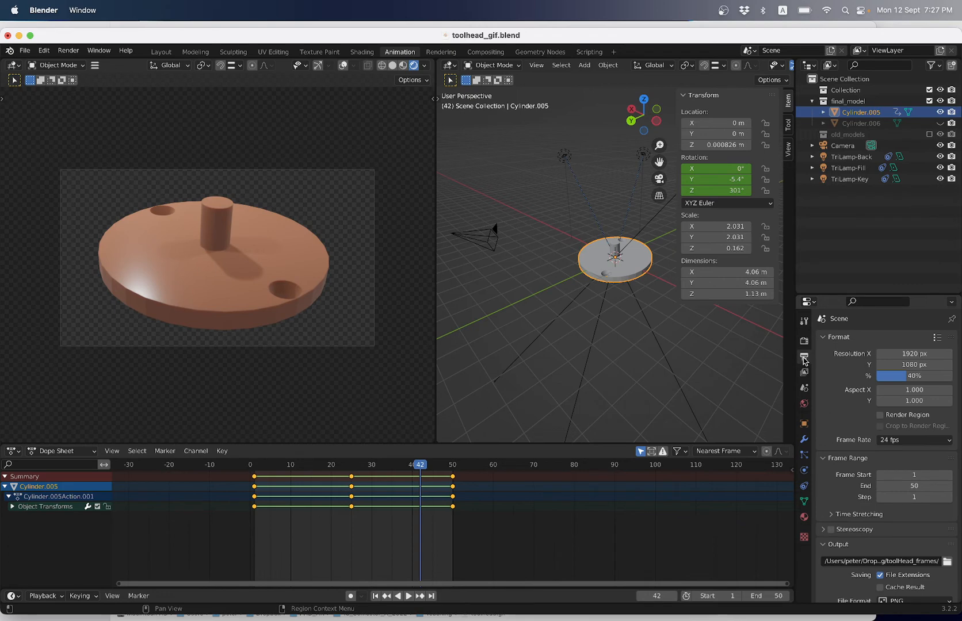
scroll(846, 454, "down", 3)
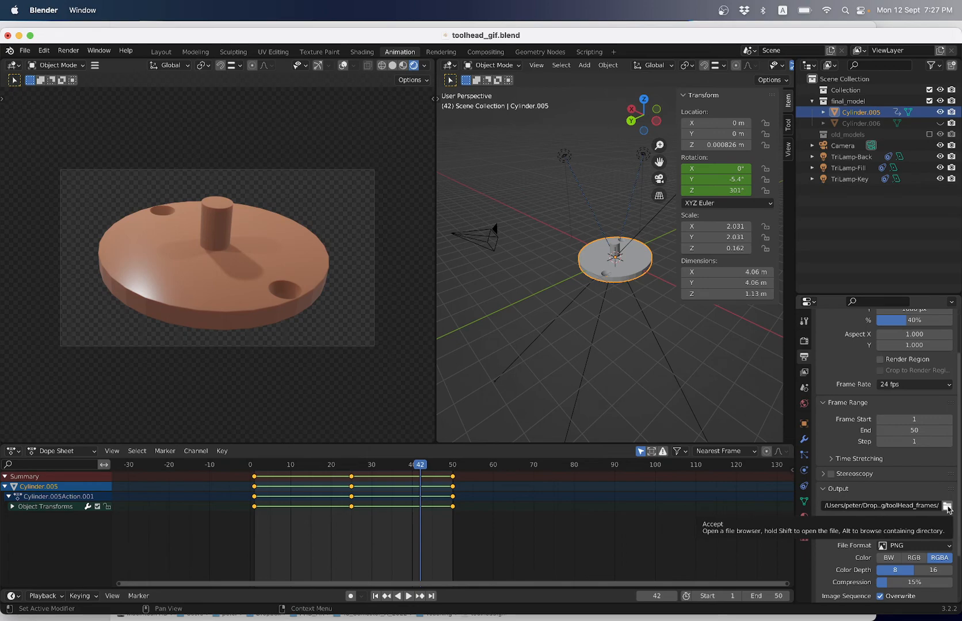
left_click(946, 506)
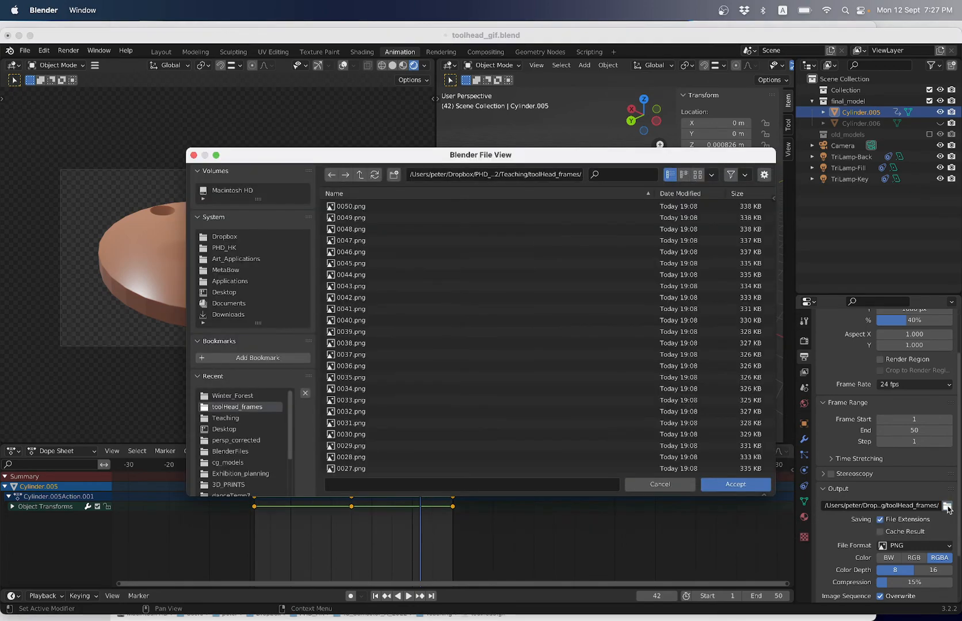
left_click(358, 175)
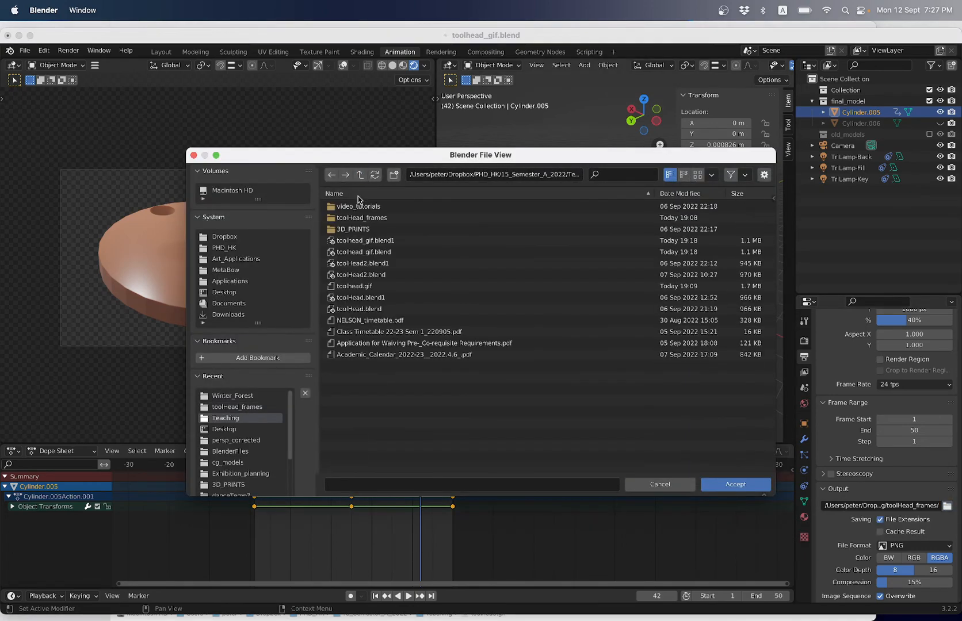
left_click(394, 175)
type("toolHeadframes_2")
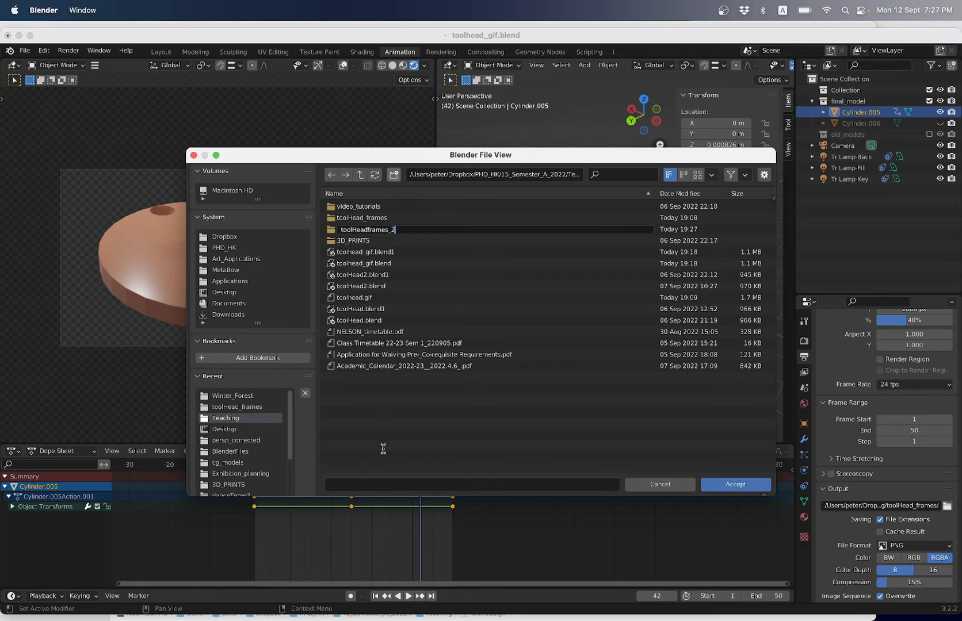
key("Return")
double_click(371, 219)
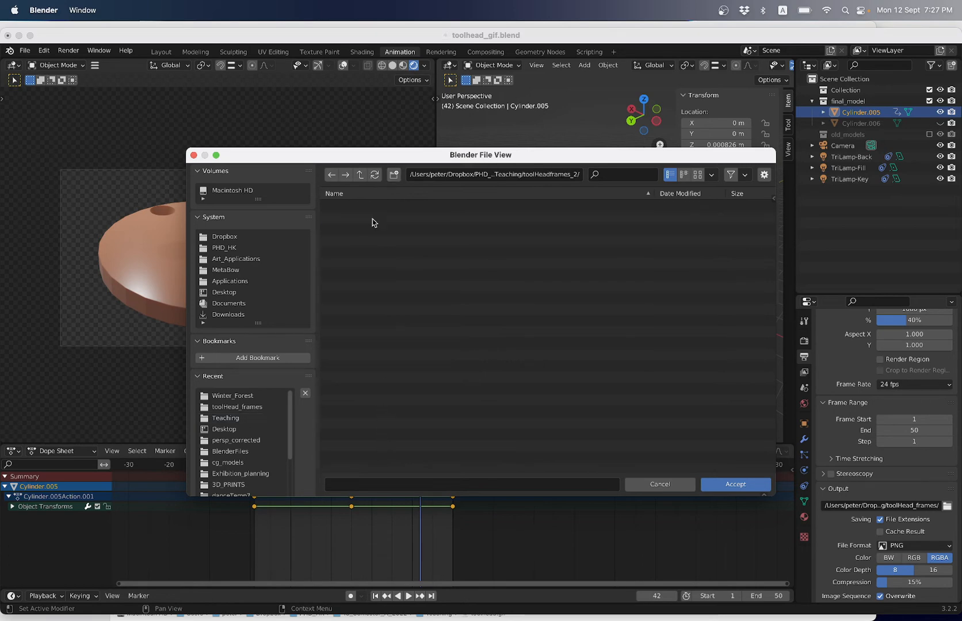
left_click(735, 484)
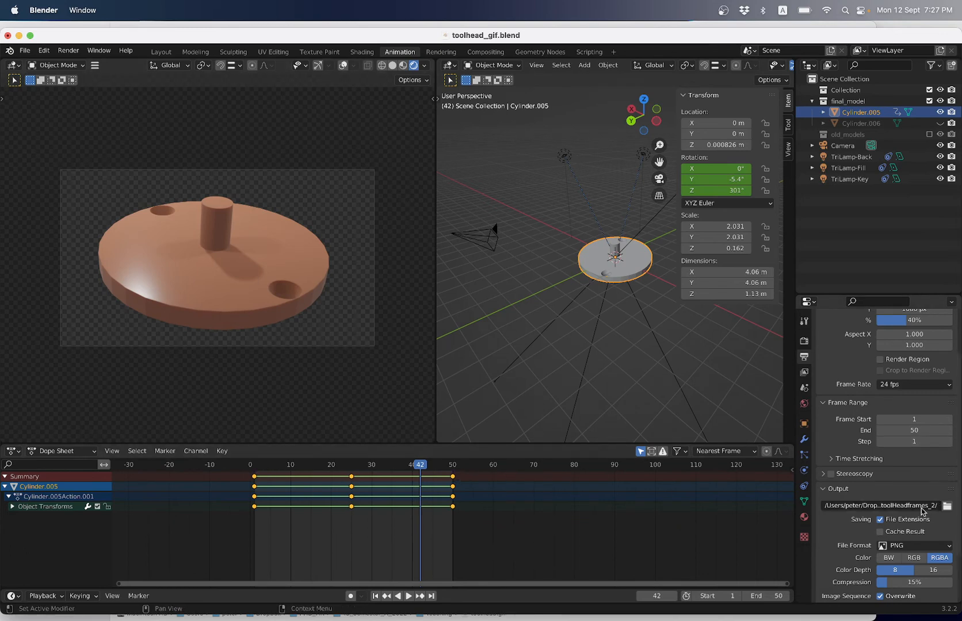
Review the output settings, try the render resolution scale at 100% and set it back to 40%.
scroll(888, 511, "down", 1)
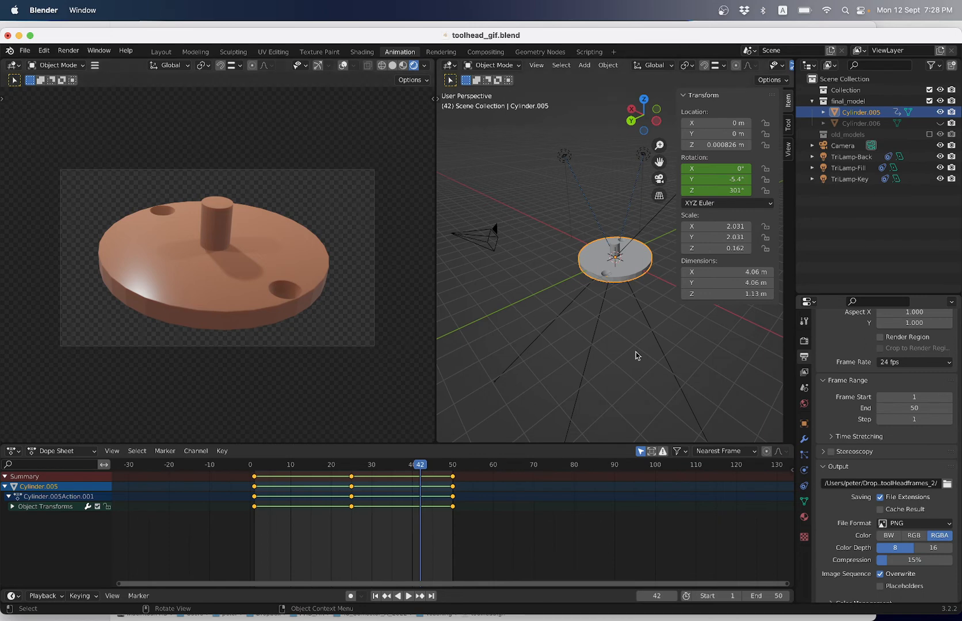
scroll(844, 503, "down", 1)
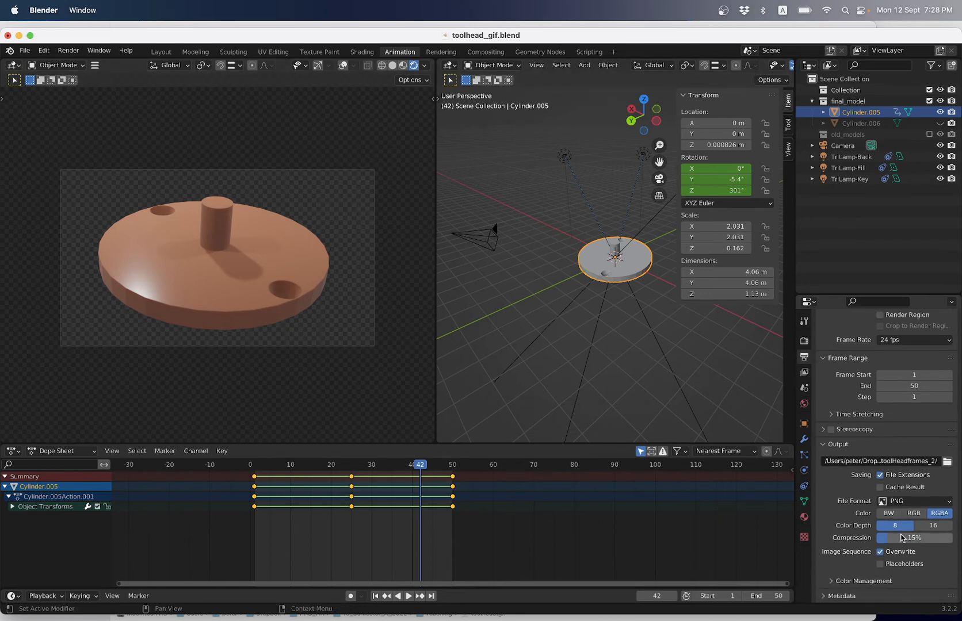
scroll(868, 437, "up", 4)
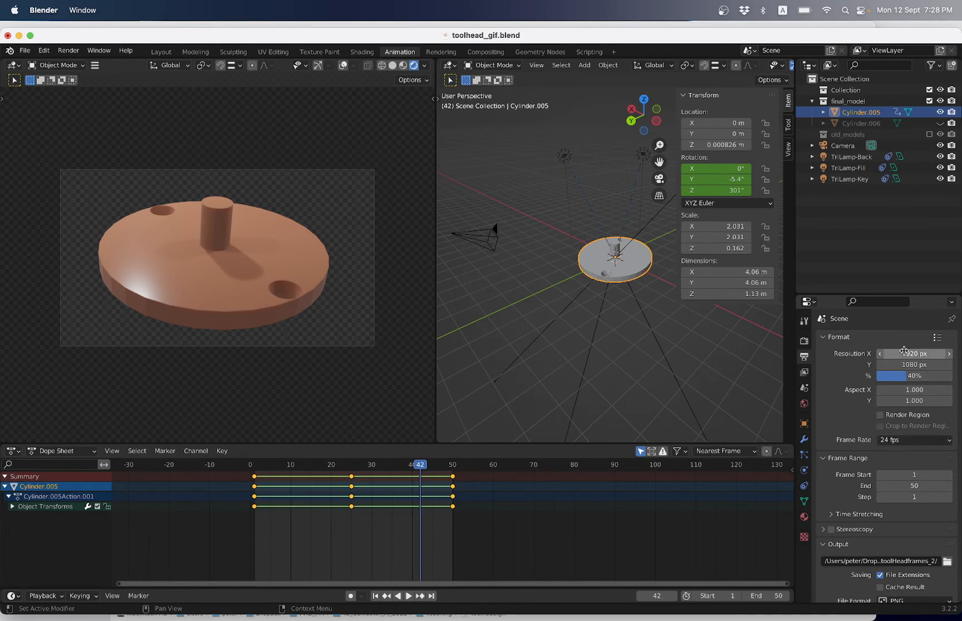
left_click_drag(905, 376, 951, 376)
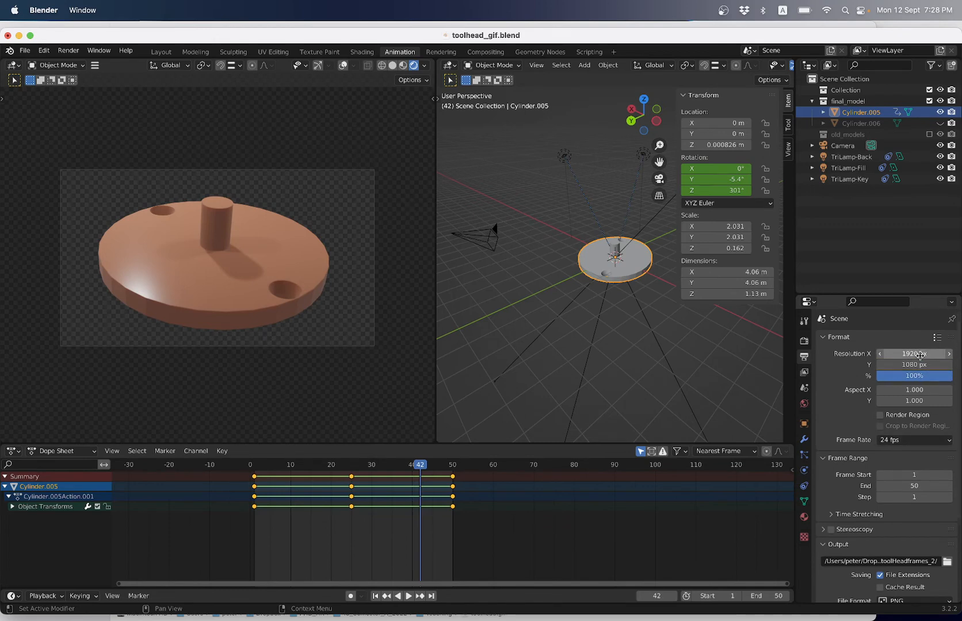
left_click(922, 376)
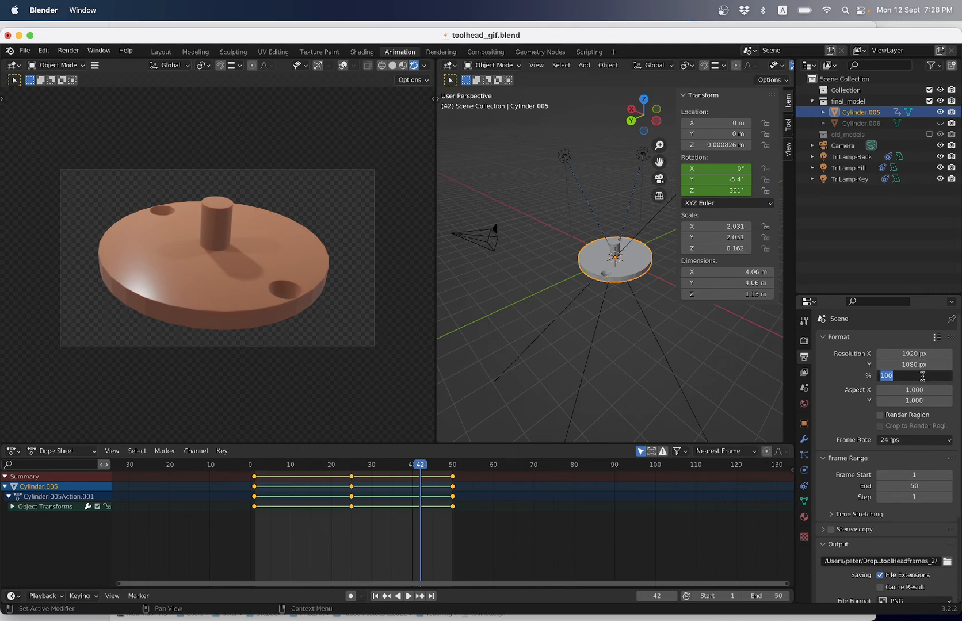
type("40")
key("Return")
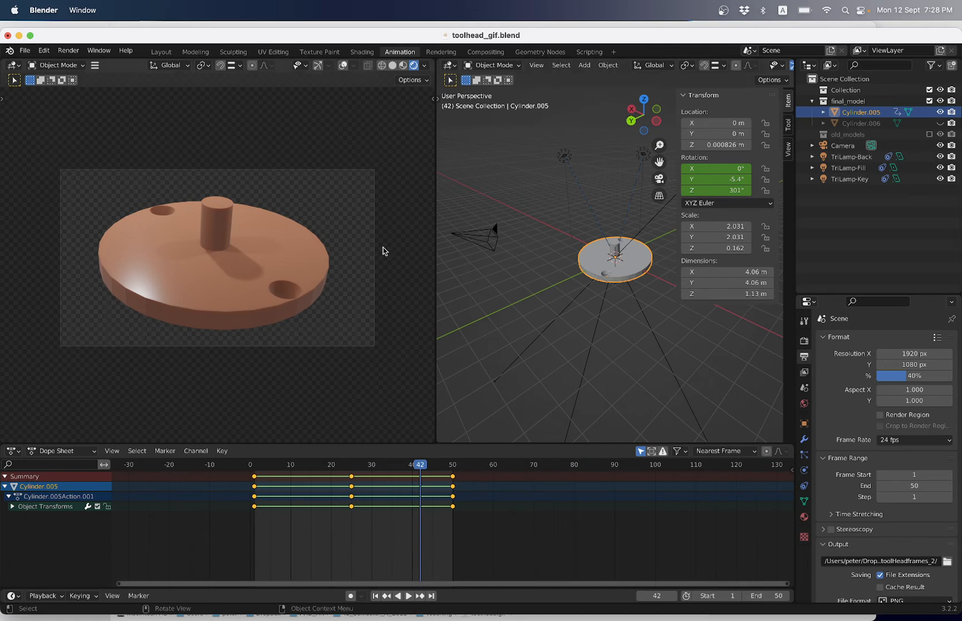
Save the blend file and render the full animation to the output folder.
key("super+s")
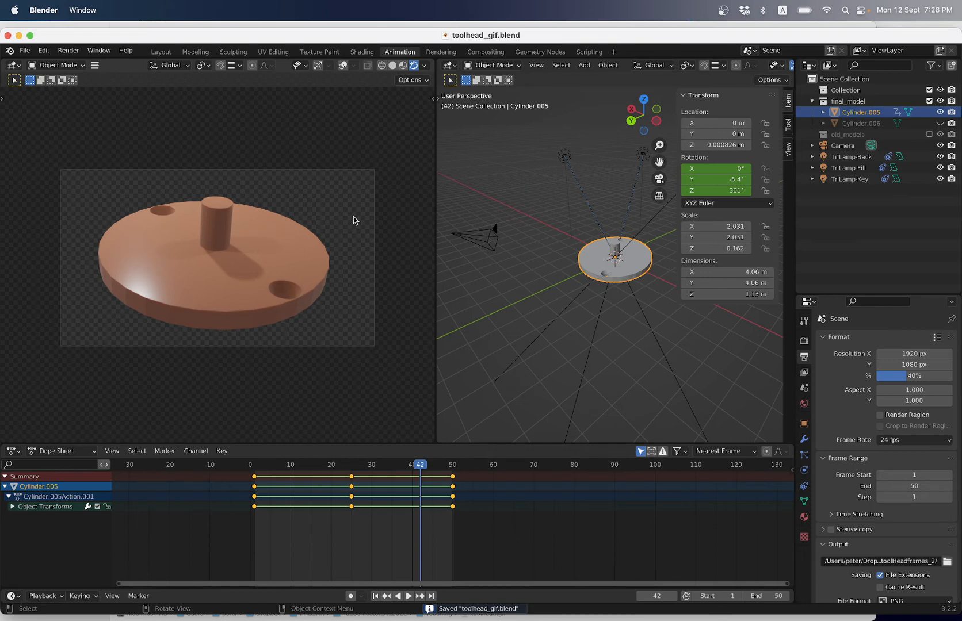
left_click(78, 53)
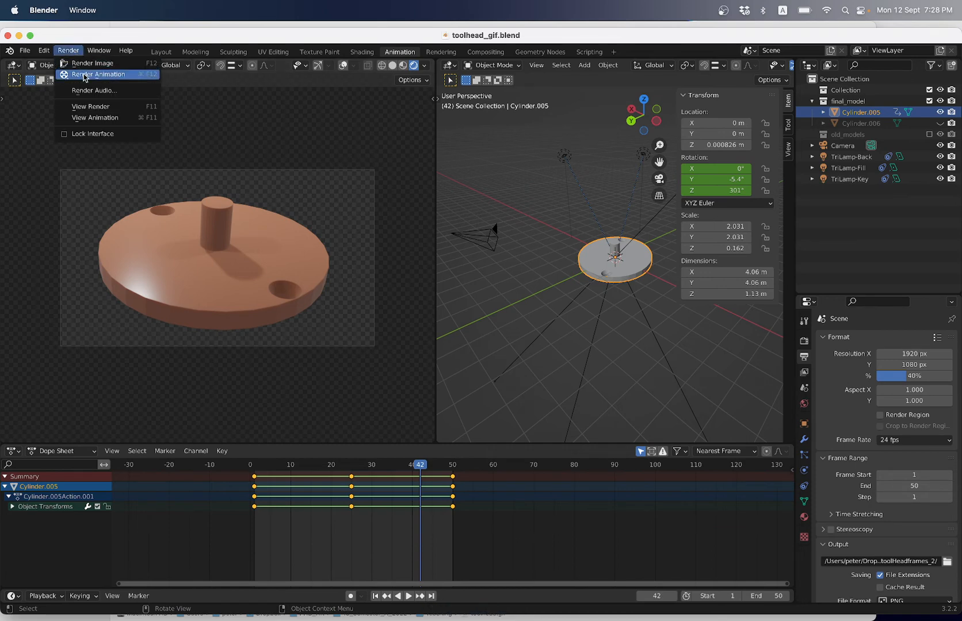
left_click(84, 74)
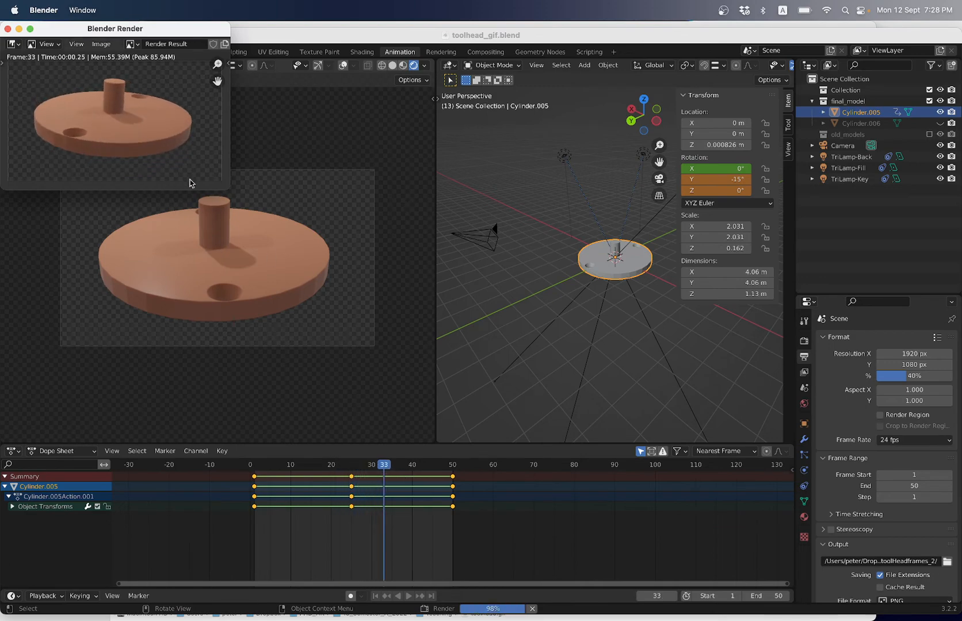
Switch to Finder, open the toolHeadframes_2 folder and inspect the rendered frame 0018.png in Quick Look and Preview.
key("super+Tab")
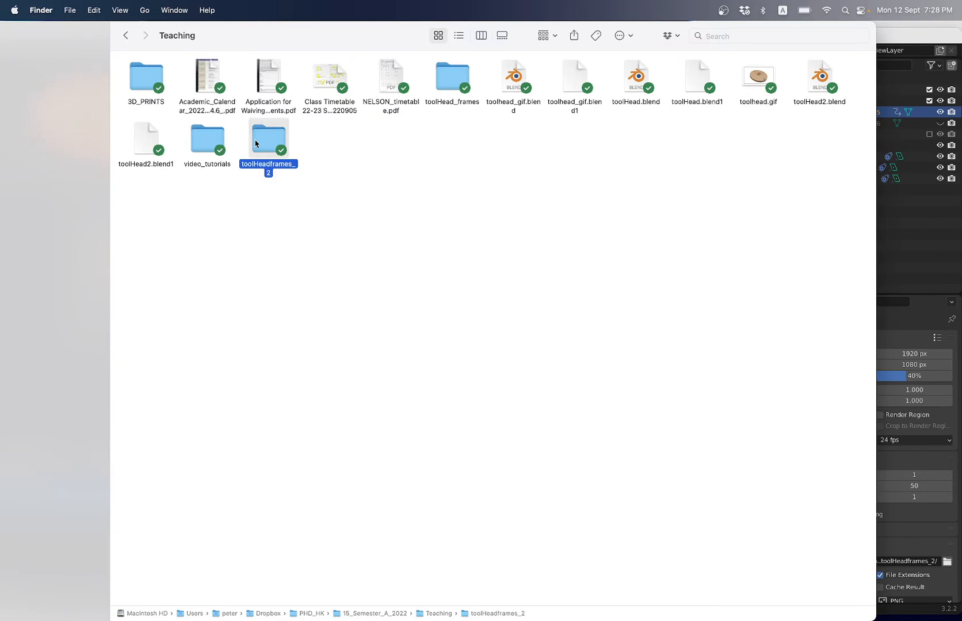
double_click(267, 163)
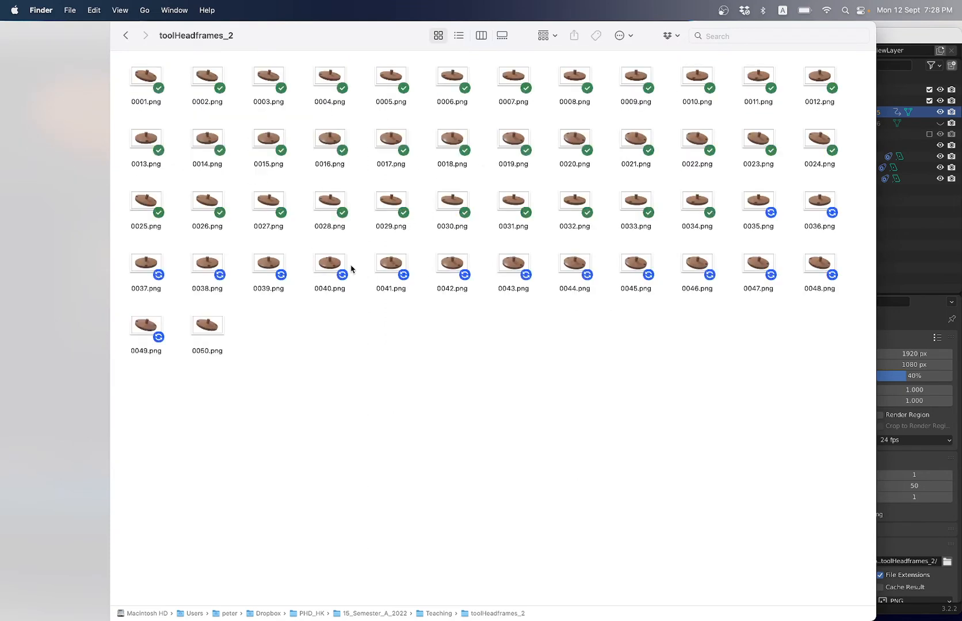
left_click(450, 147)
key("space")
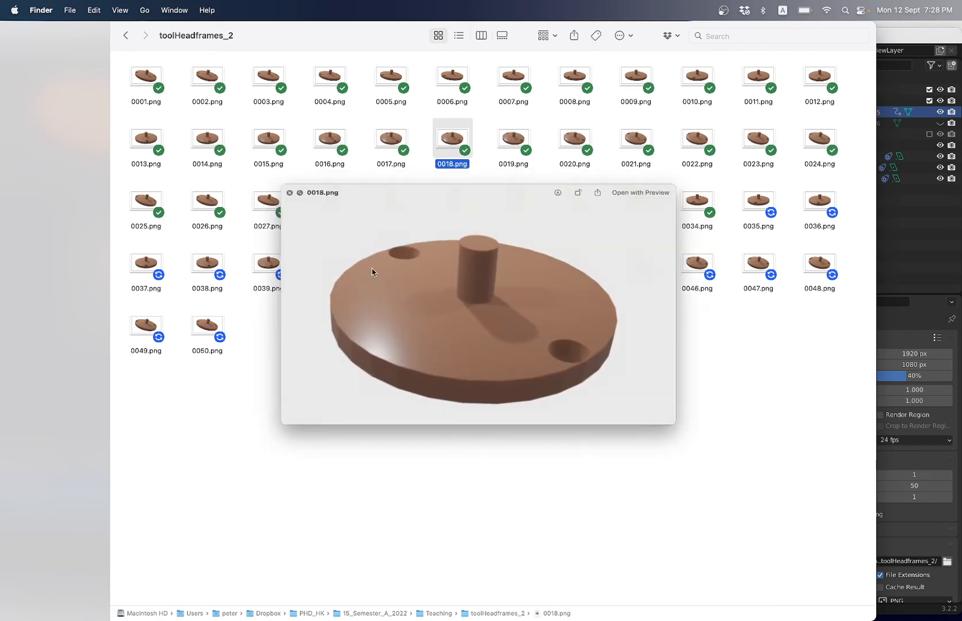
key("space")
key("super+o")
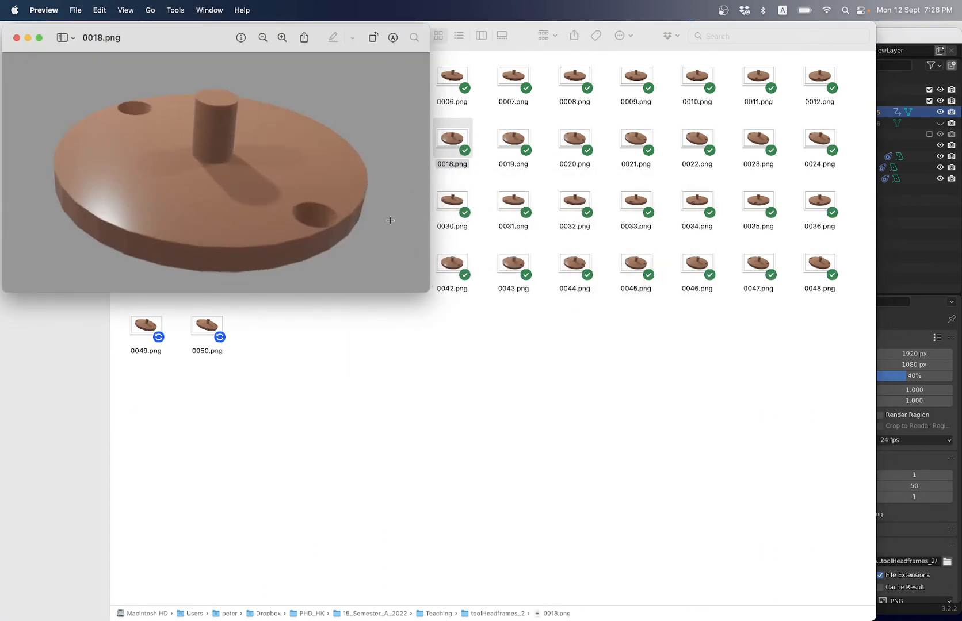
left_click(16, 38)
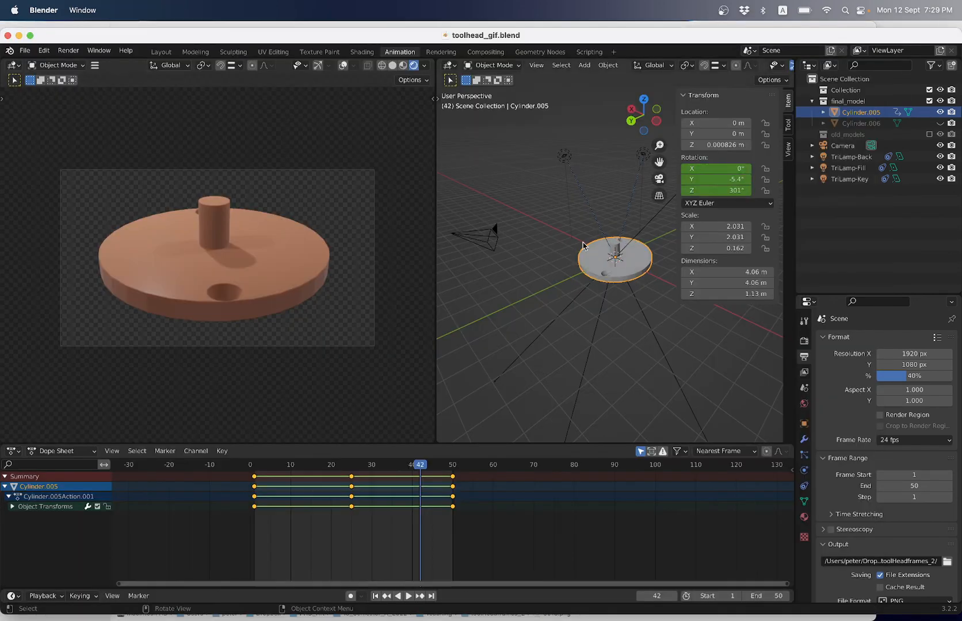
Launch GIMP 2.10.
key("super+space")
type("gimp")
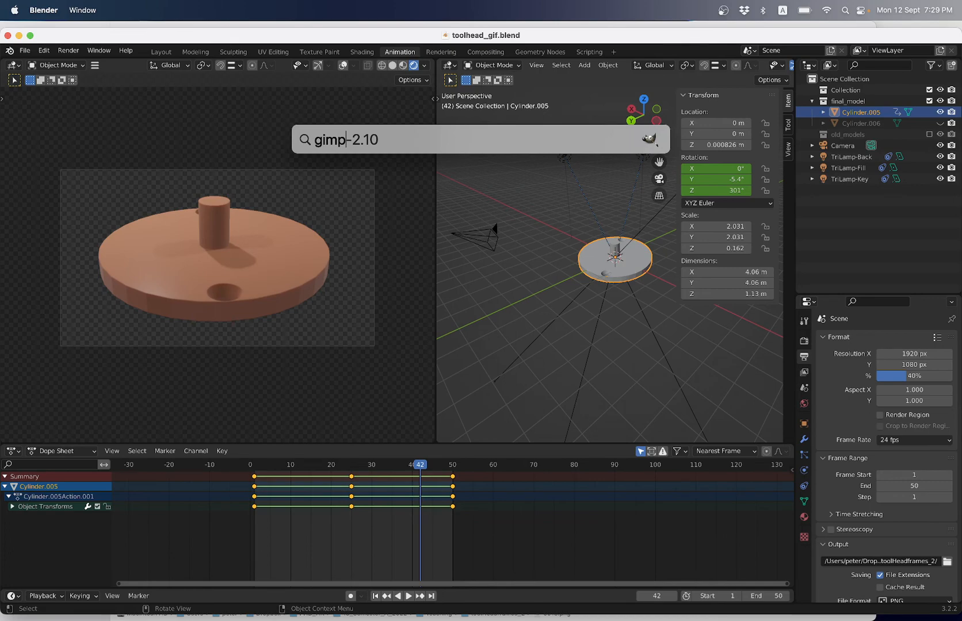
key("Return")
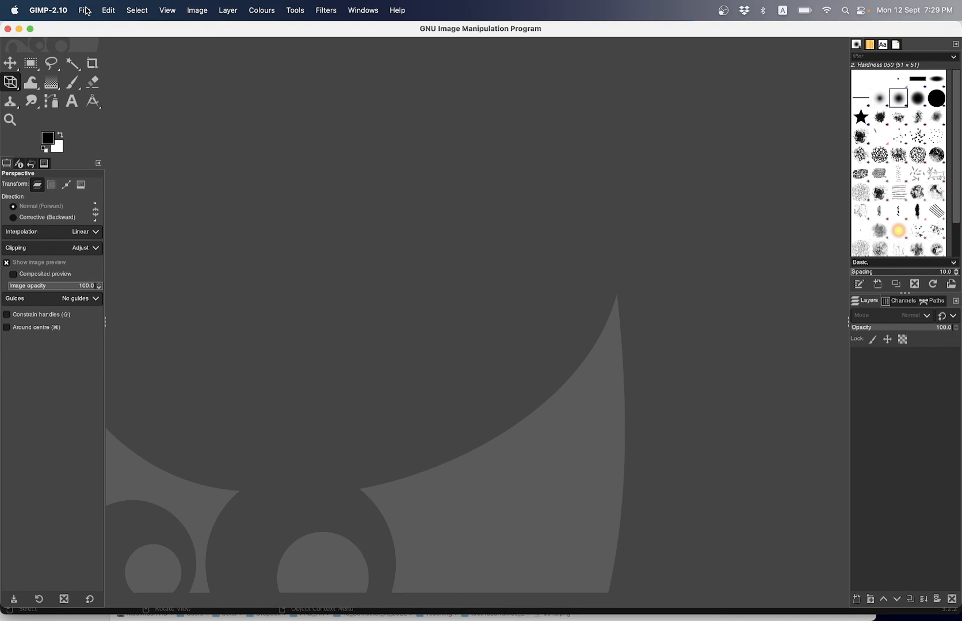
Open all frames 0001.png to 0050.png from Teaching/toolHeadframes_2 as layers of one image.
left_click(84, 10)
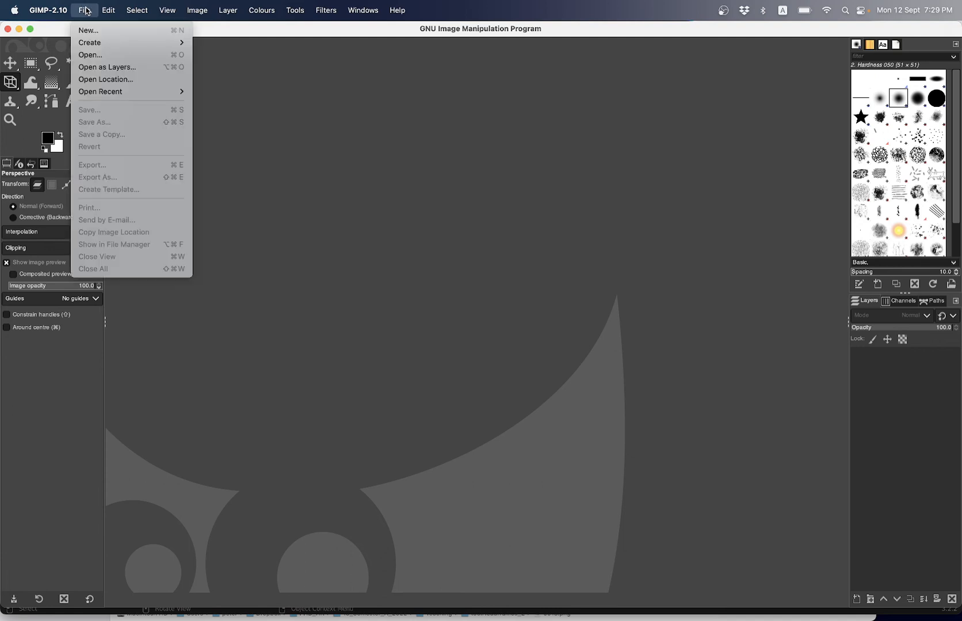
left_click(94, 66)
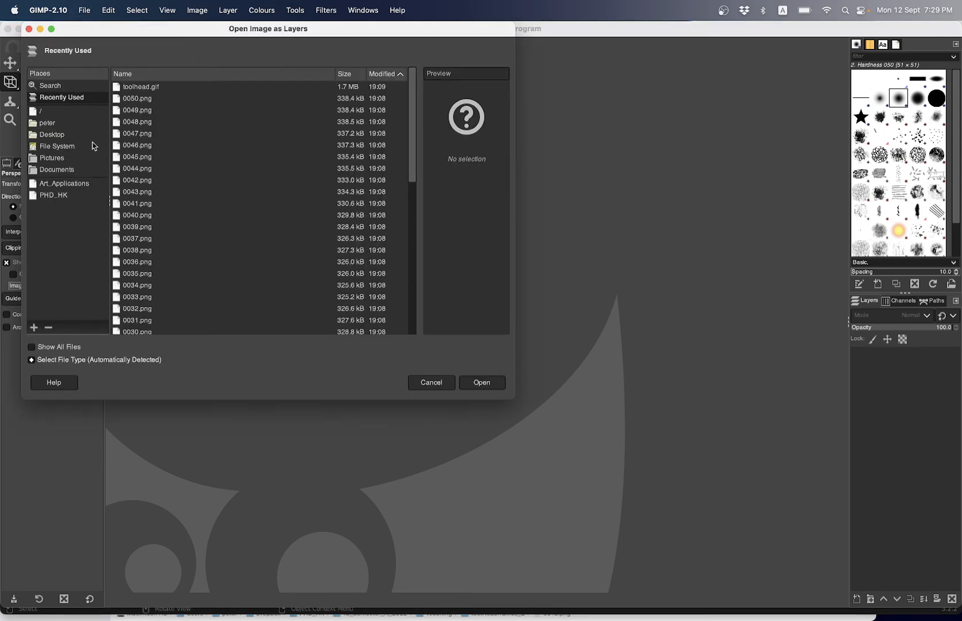
left_click(70, 198)
double_click(160, 249)
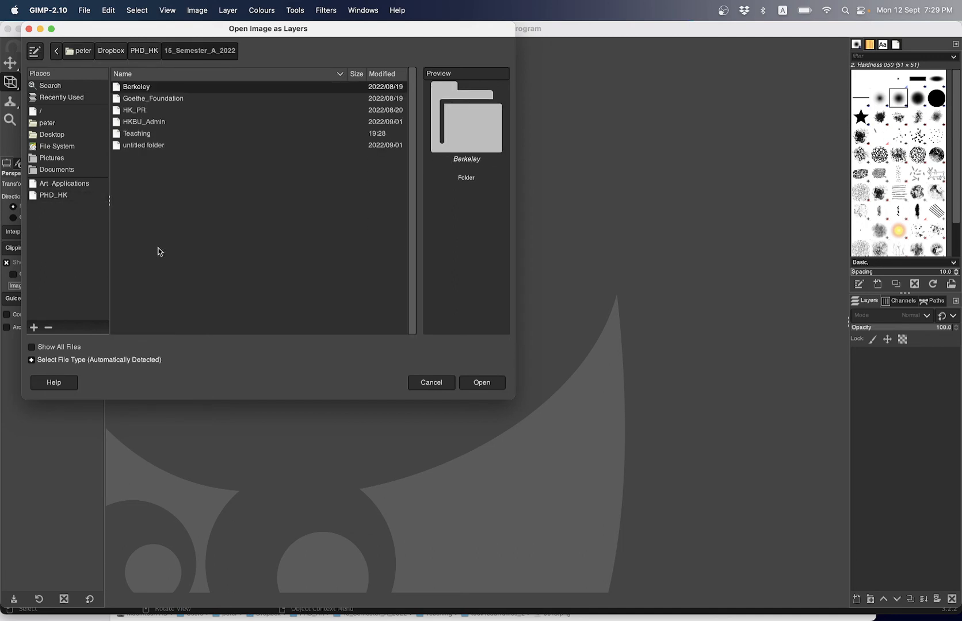
double_click(165, 132)
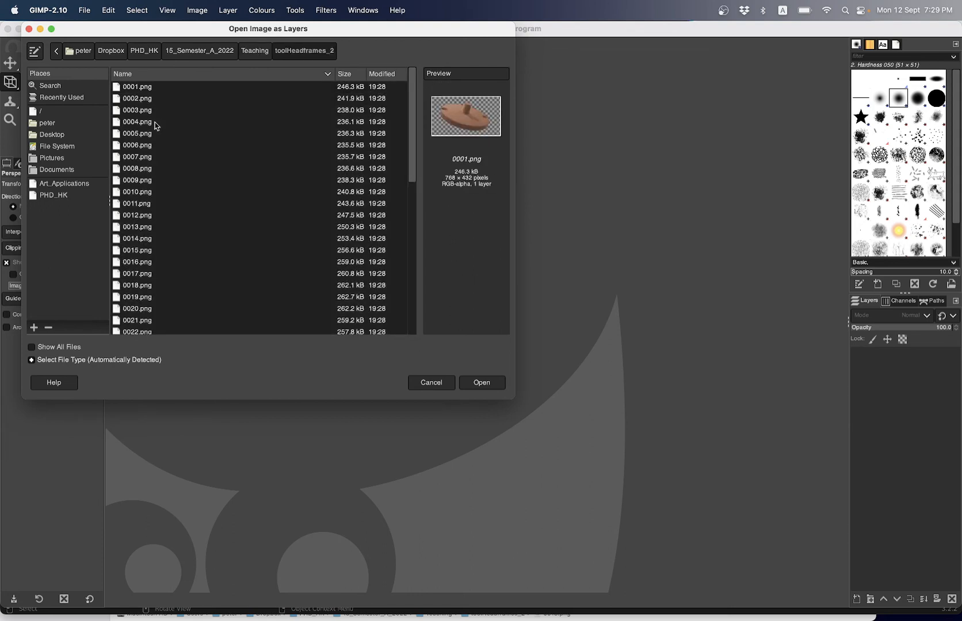
scroll(412, 126, "down", 1)
left_click_drag(412, 127, 414, 300)
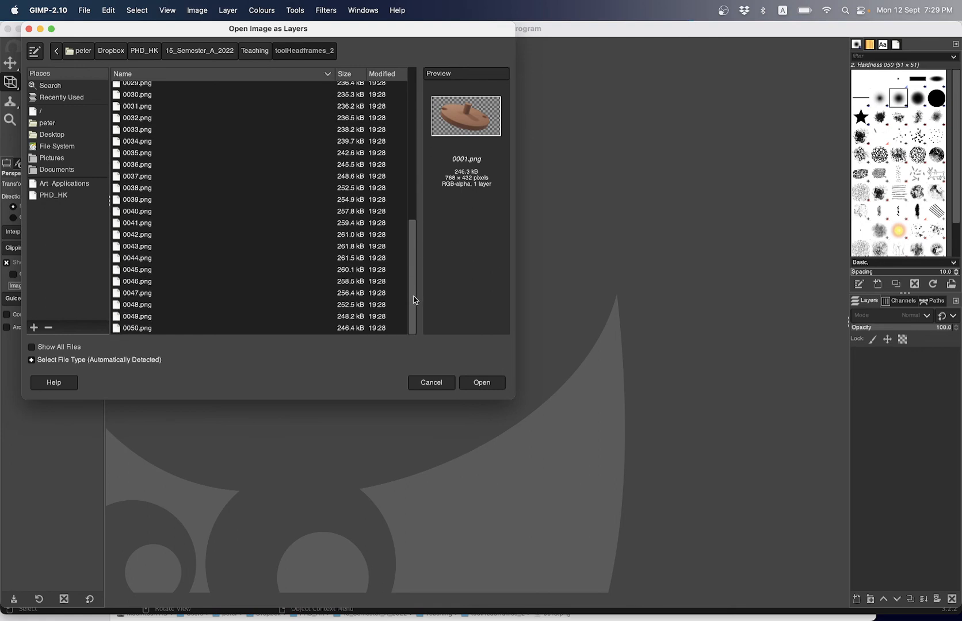
left_click(498, 383)
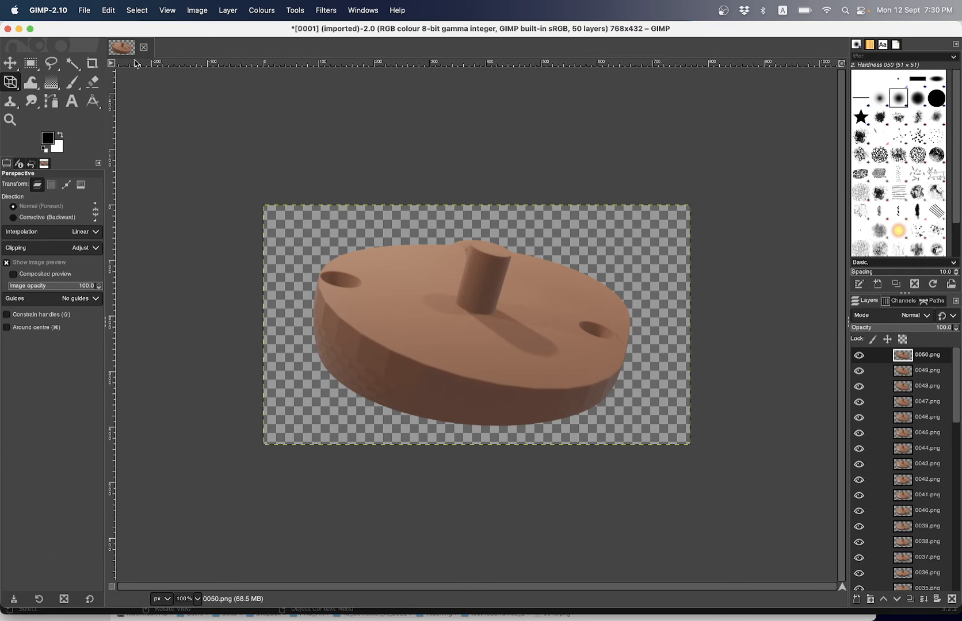
Start exporting the layered image as toolhead2.gif into the Teaching folder.
left_click(86, 10)
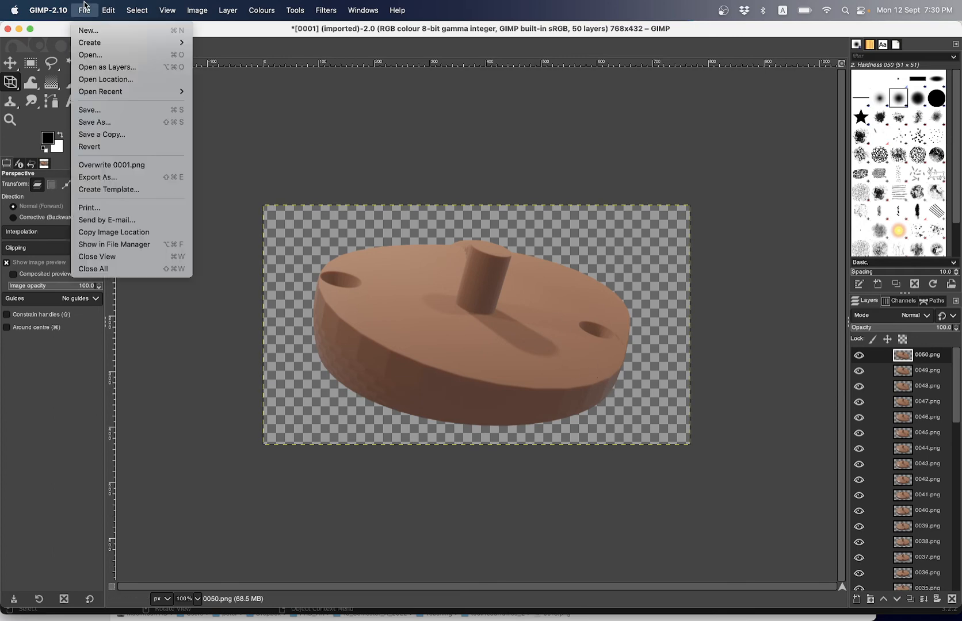
left_click(110, 180)
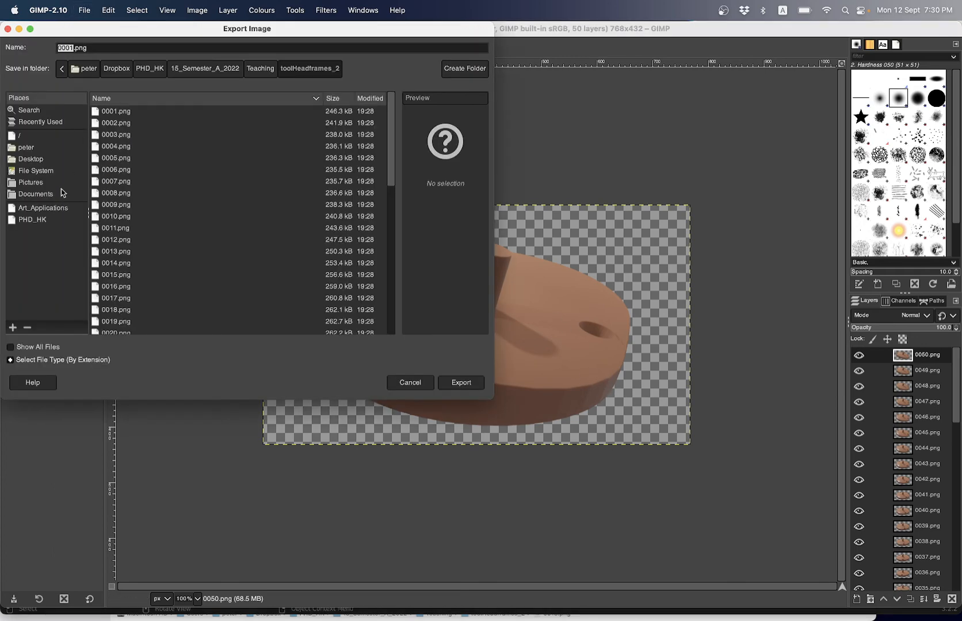
left_click(256, 69)
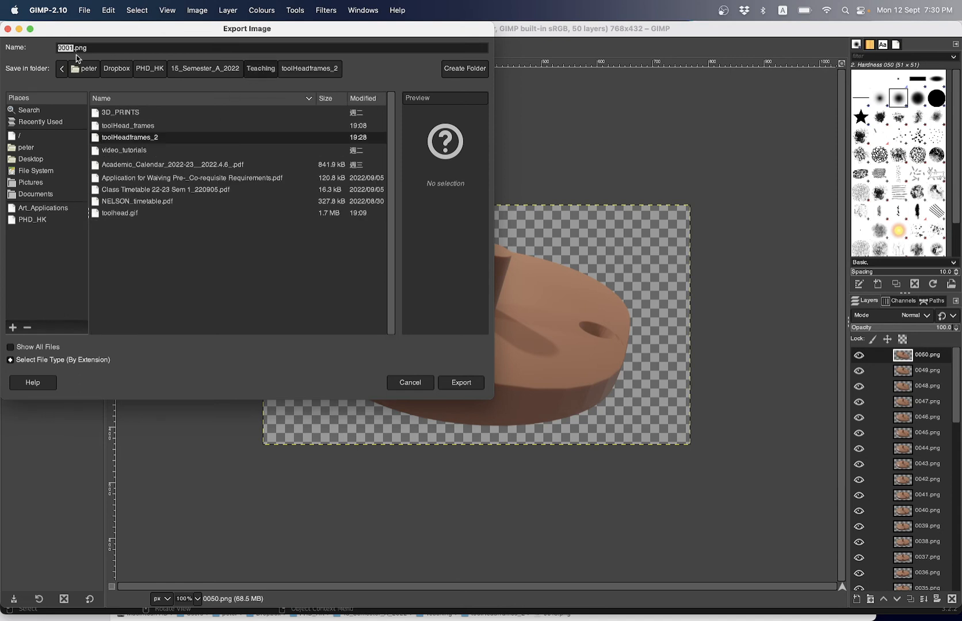
type("toolhead")
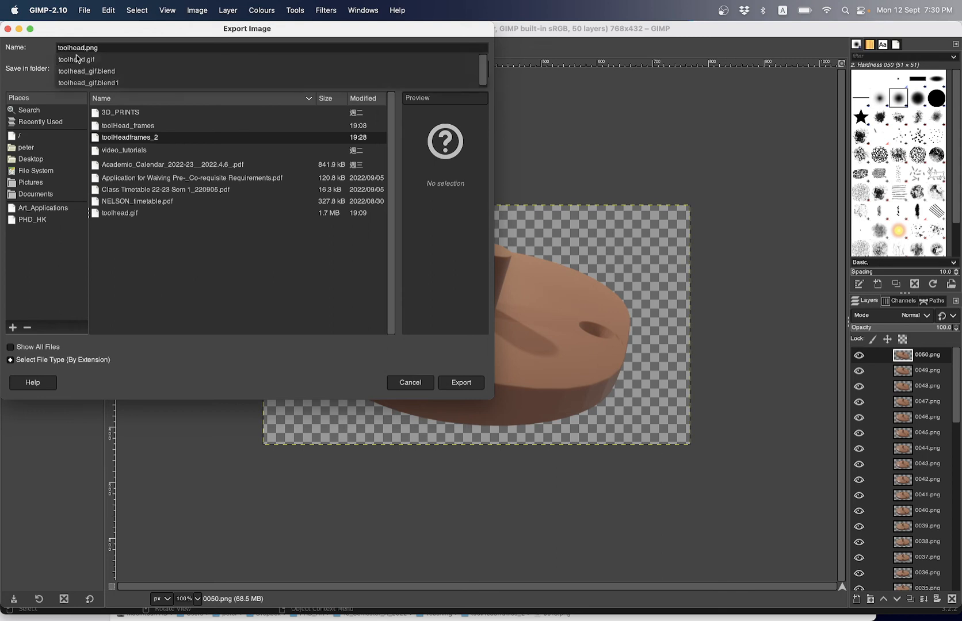
type("2.")
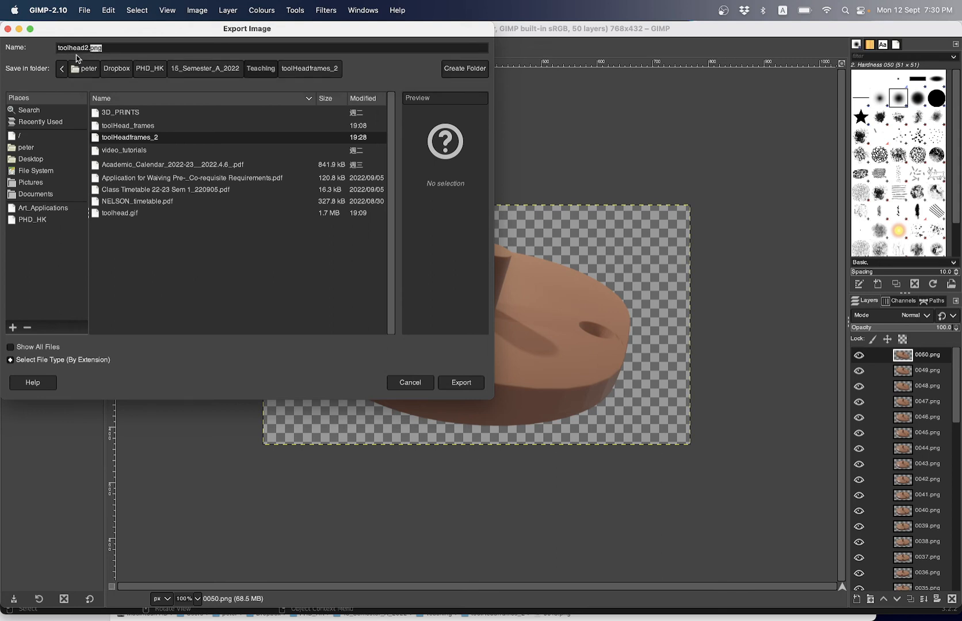
type("gif")
left_click(452, 384)
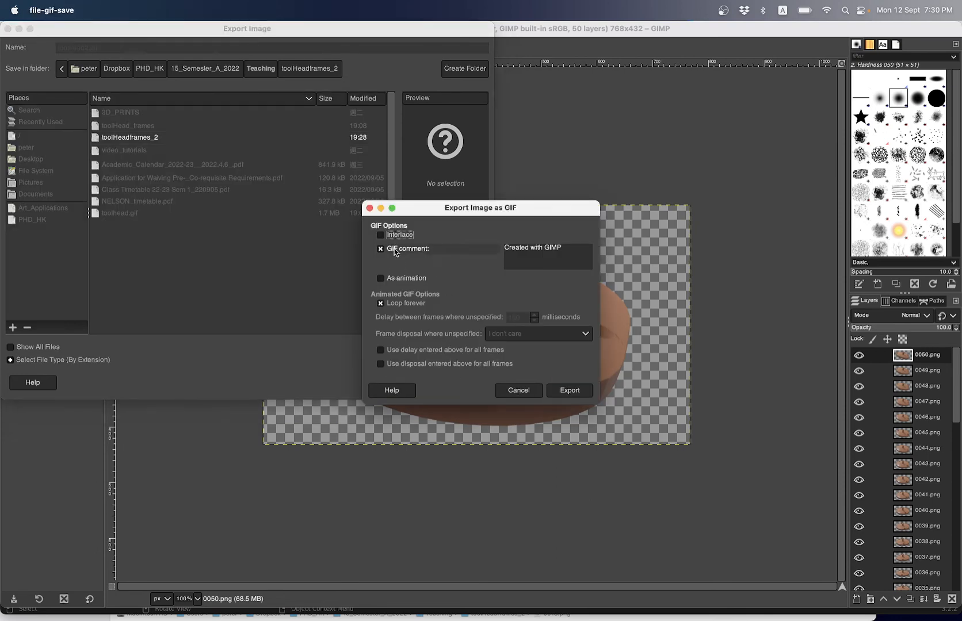
Replace the GIF comment with a short personal remark and export as an animation with frame disposal One frame per layer (replace).
triple_click(584, 253)
type("Peter is cool")
left_click(381, 279)
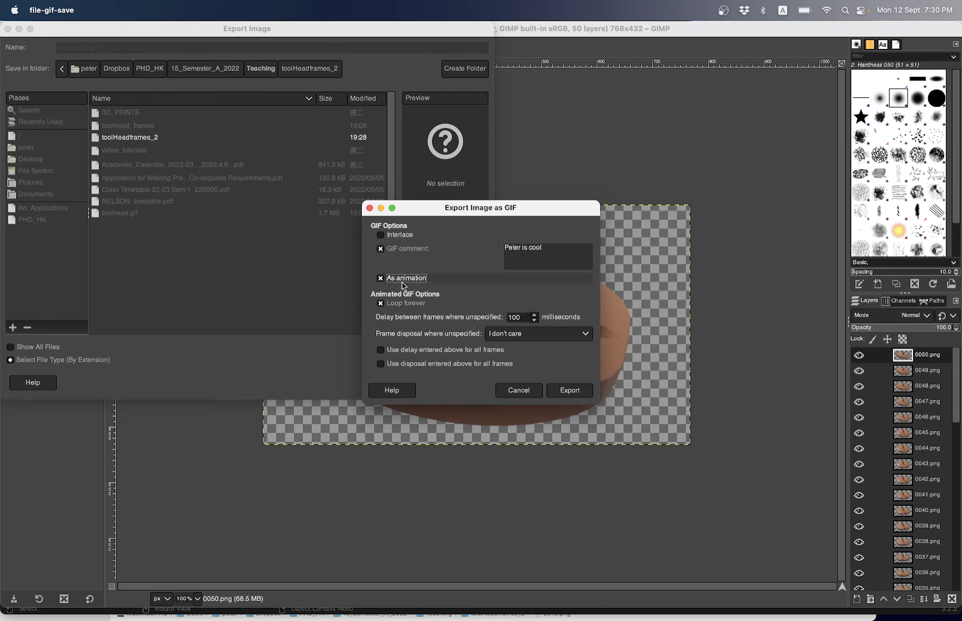
left_click(508, 335)
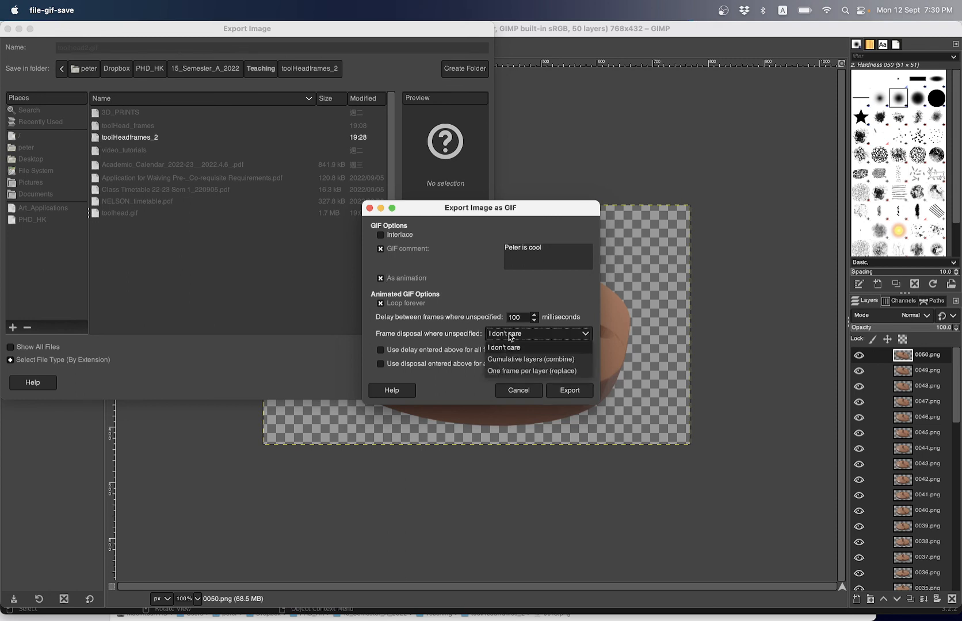
left_click(530, 373)
left_click(586, 393)
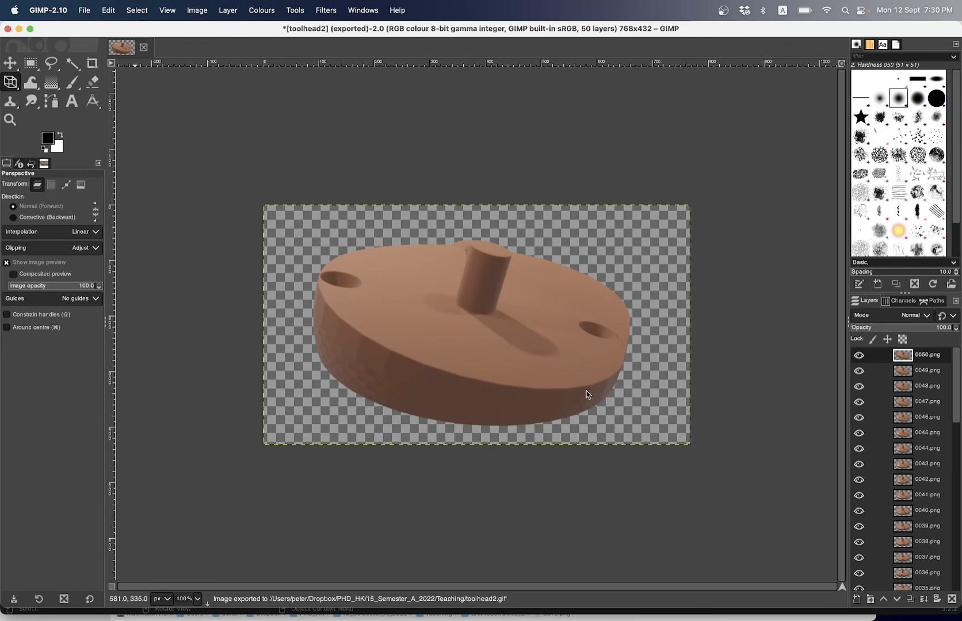
Switch to Finder, select toolhead2.gif in the Teaching folder as icons, and preview its animation in Quick Look.
key("super+Tab")
key("super+Tab")
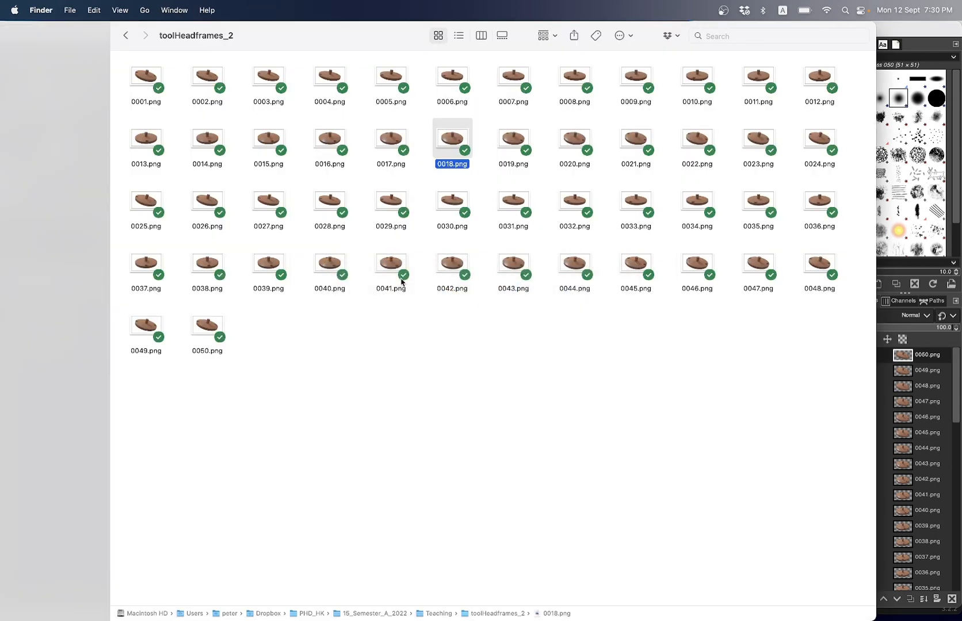
key("super+3")
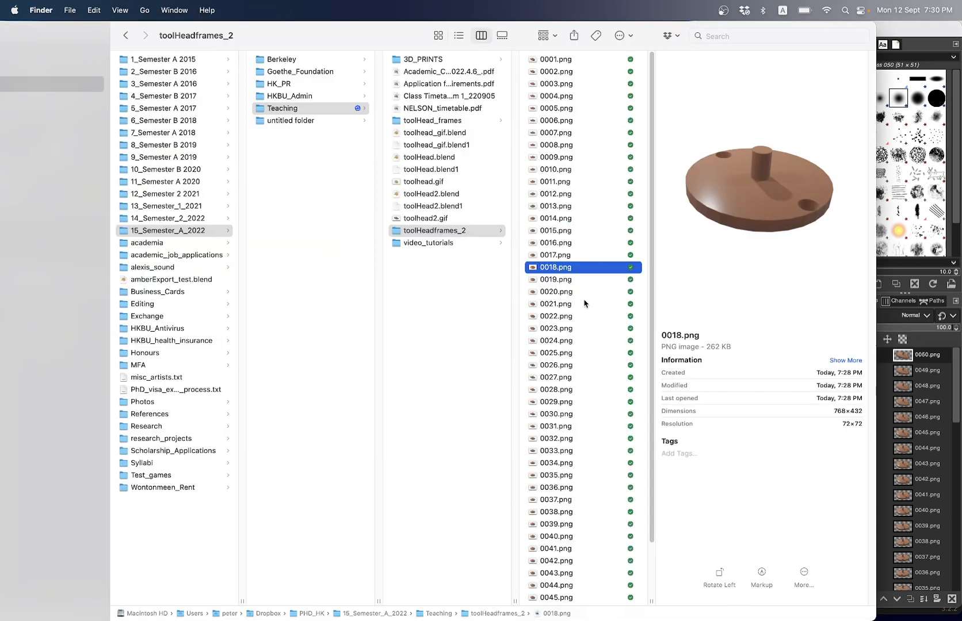
left_click(451, 217)
key("super+1")
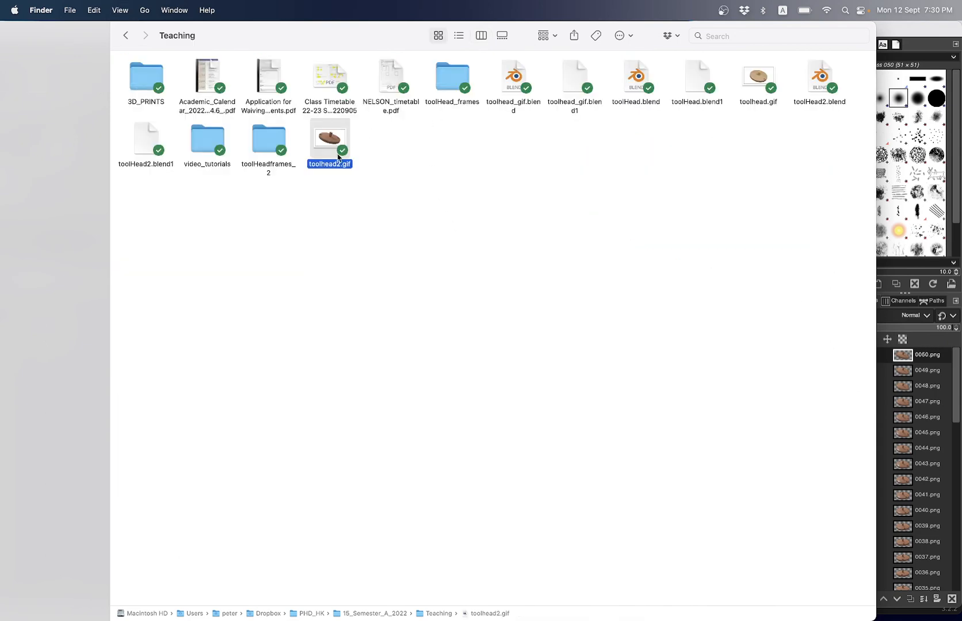
key("space")
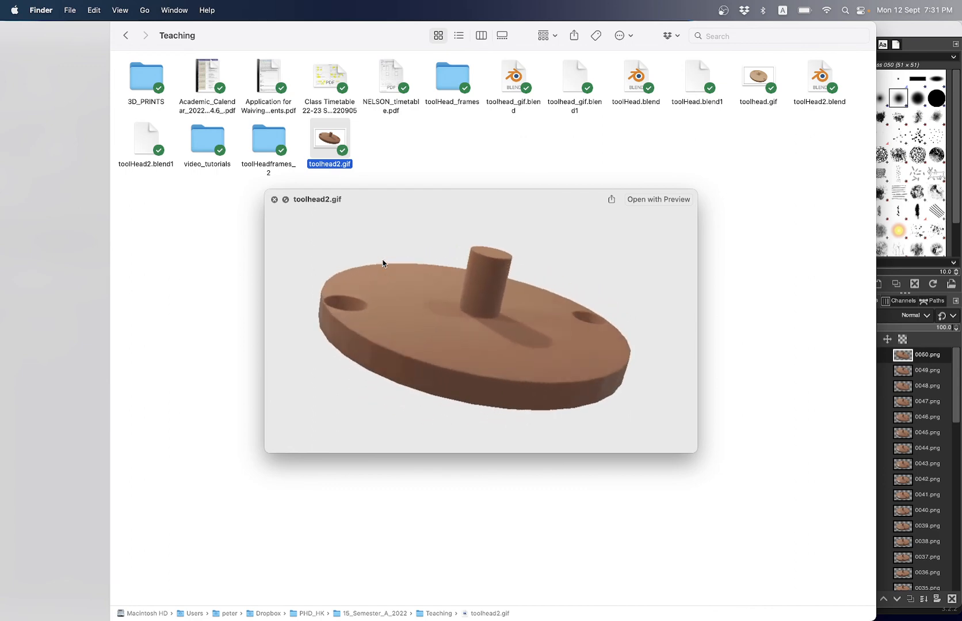
key("space")
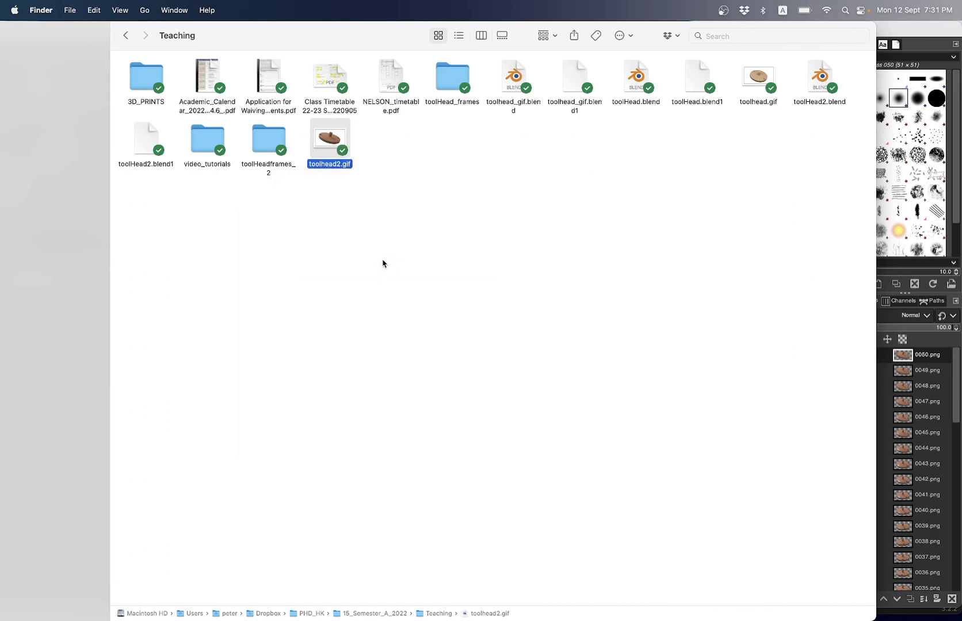